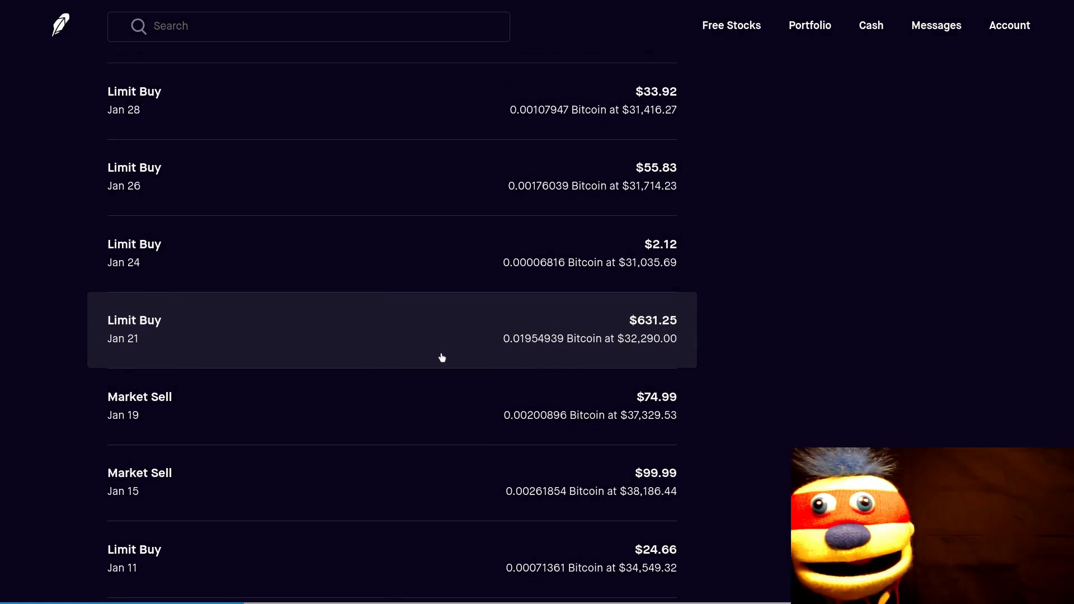
# - Review the Bitcoin order history up to the most recent transactions and return to the Bitcoin page
pyautogui.scroll(1, 441, 352)
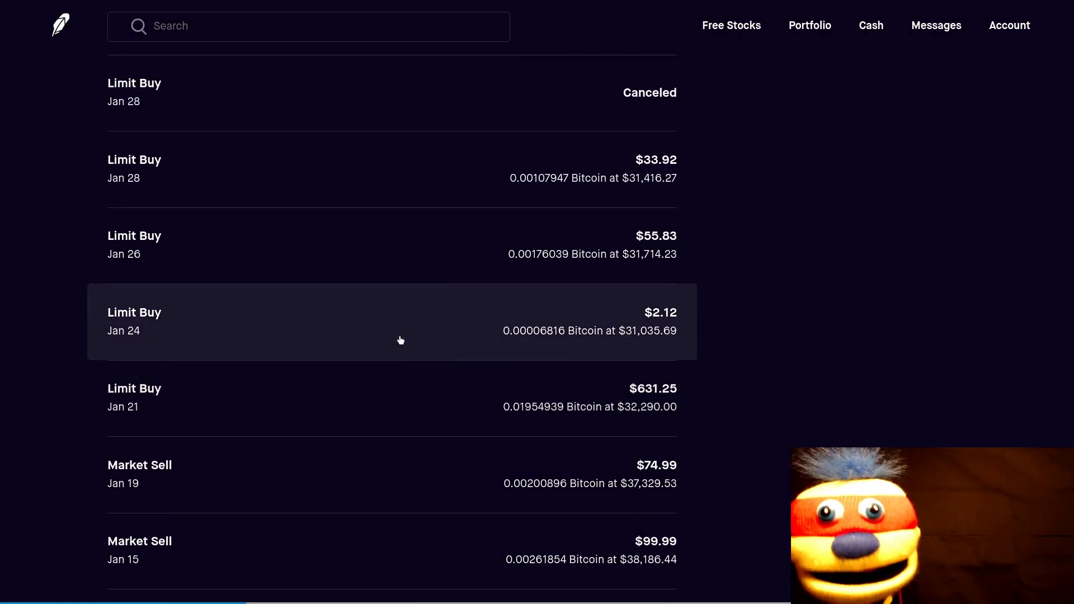
pyautogui.scroll(2, 401, 344)
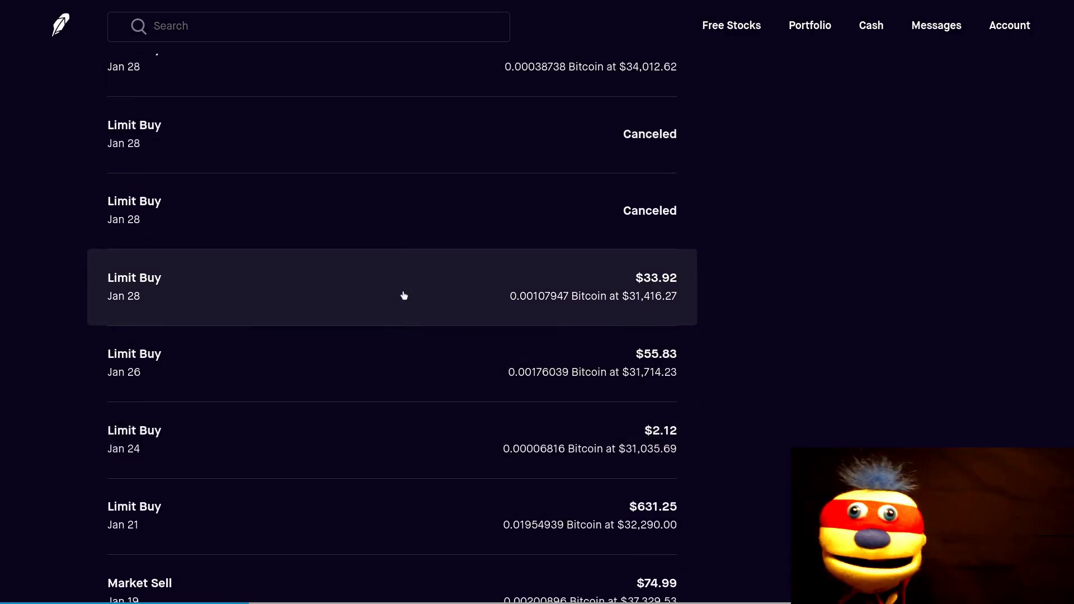
pyautogui.scroll(5, 411, 304)
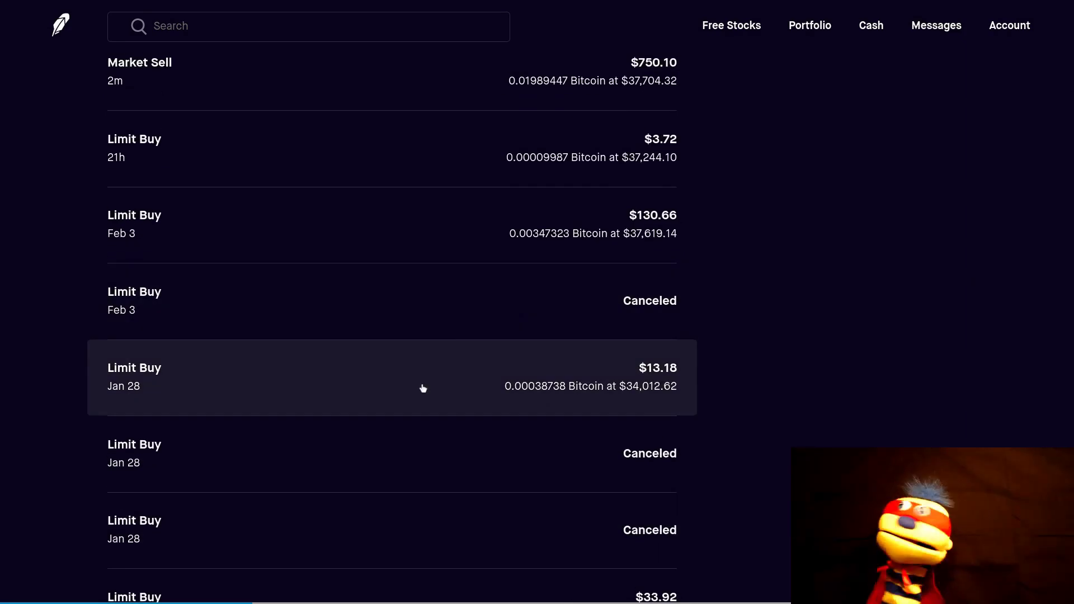
pyautogui.scroll(1, 423, 388)
pyautogui.scroll(2, 423, 388)
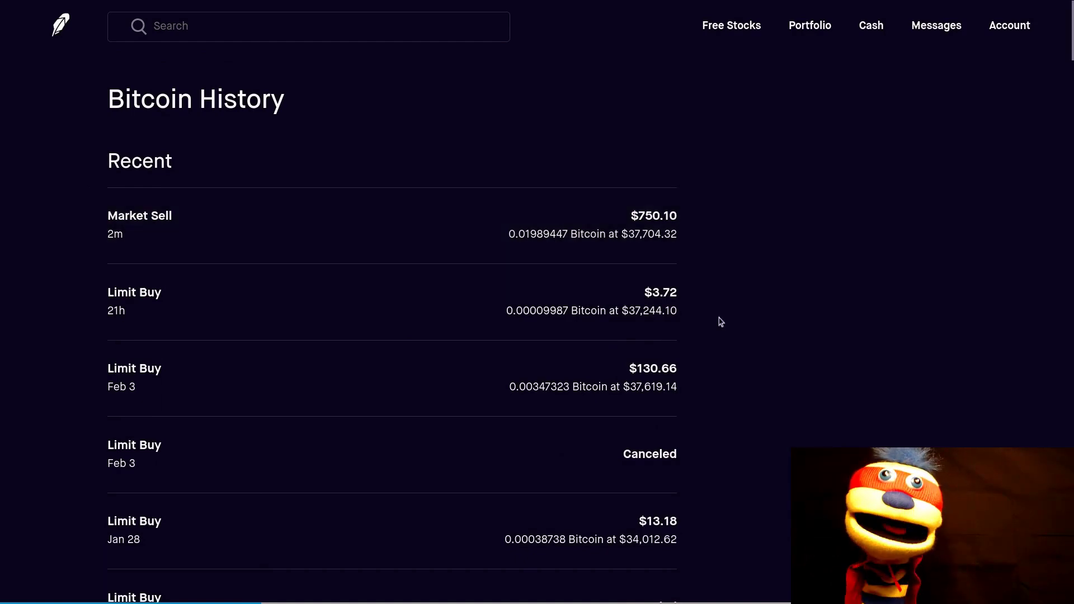
pyautogui.hotkey('alt', 'Left')
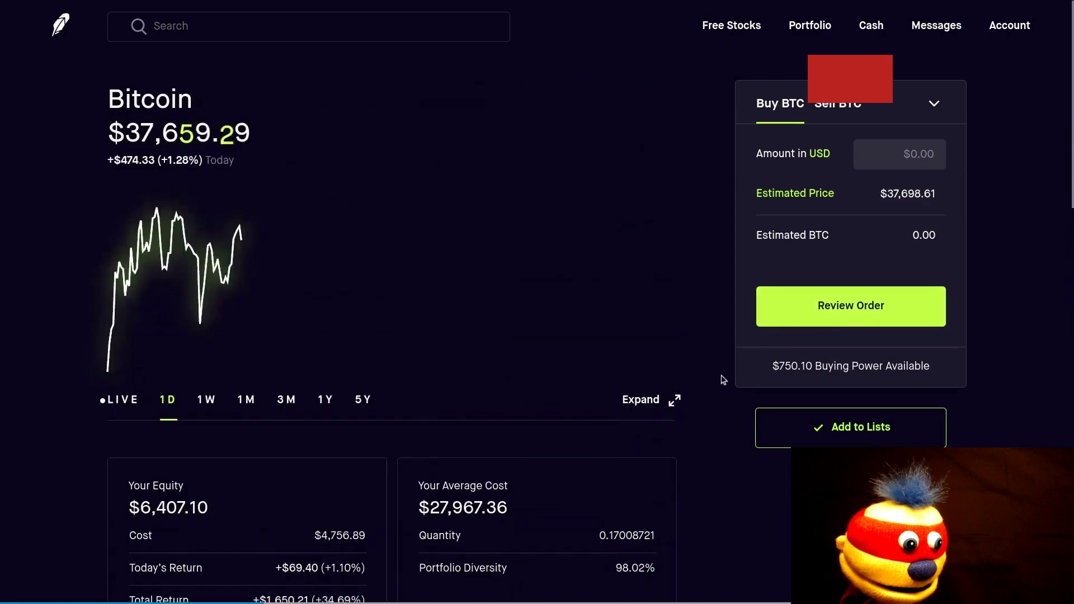
# - Open the account overview and examine the portfolio value, cash balance, withdrawable cash and instant deposit details
pyautogui.click(1031, 26)
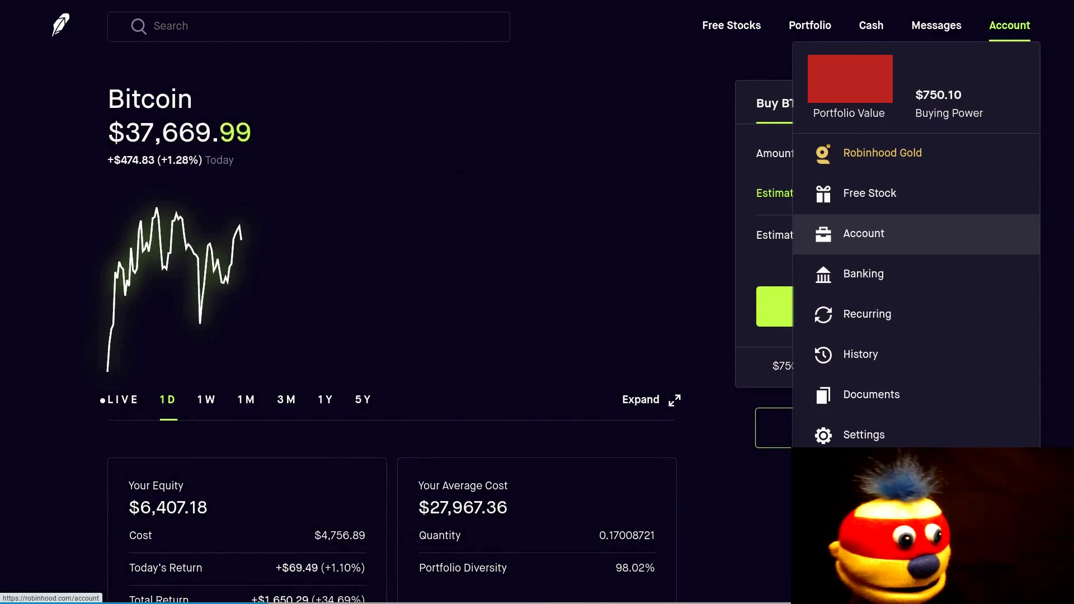
pyautogui.click(881, 235)
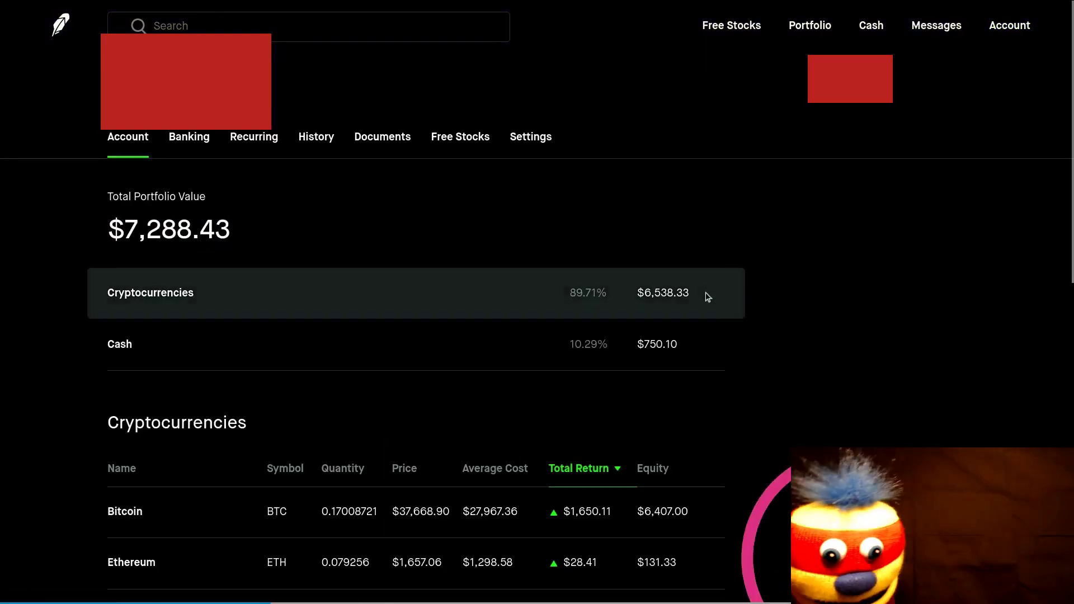
pyautogui.scroll(-8, 710, 297)
pyautogui.scroll(-3, 644, 329)
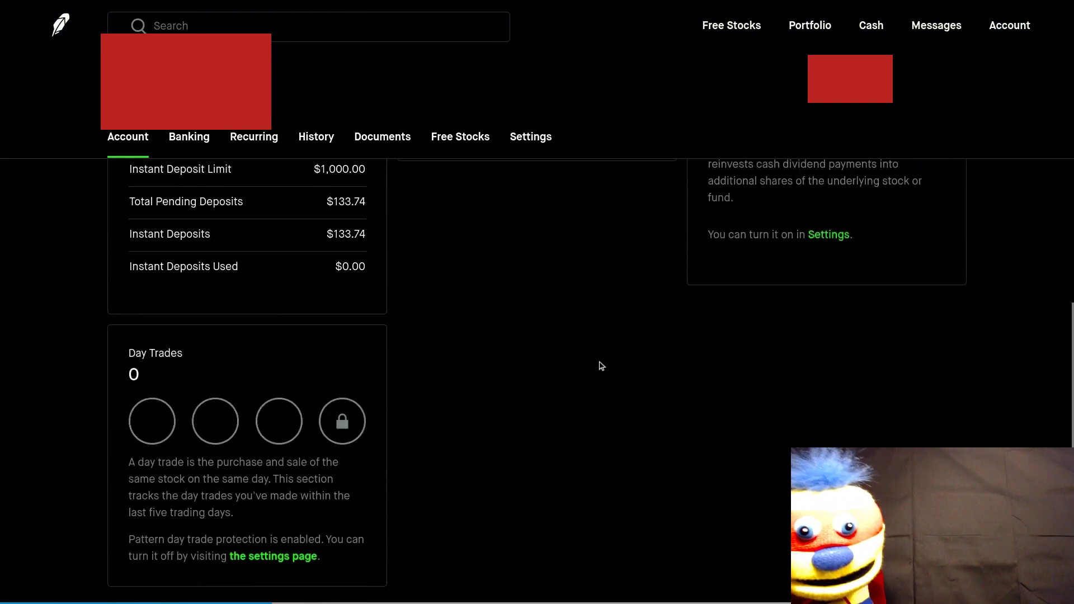
pyautogui.scroll(5, 599, 364)
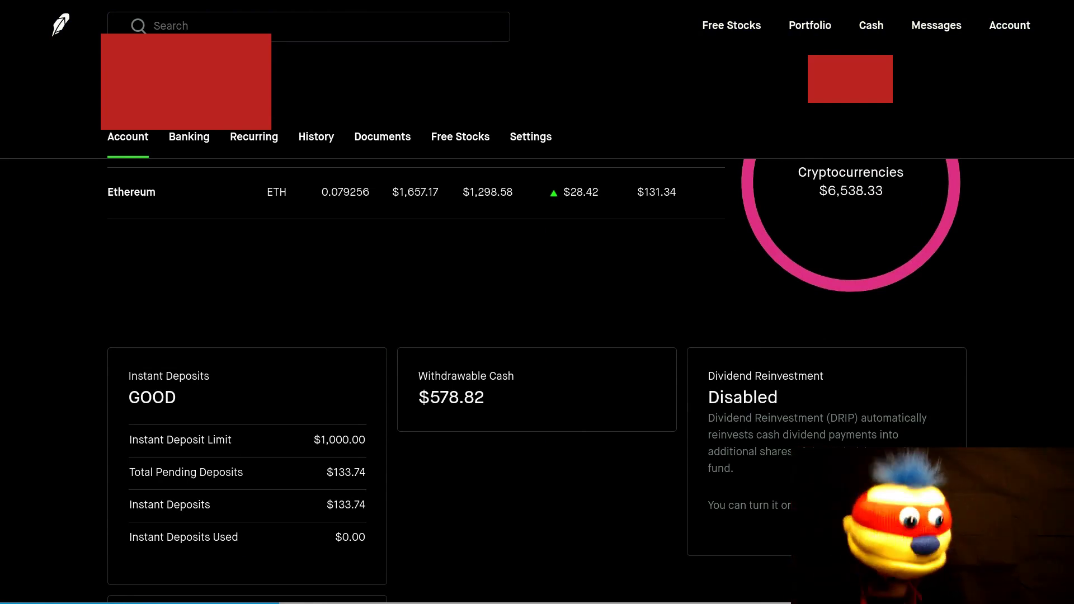
pyautogui.scroll(7, 582, 479)
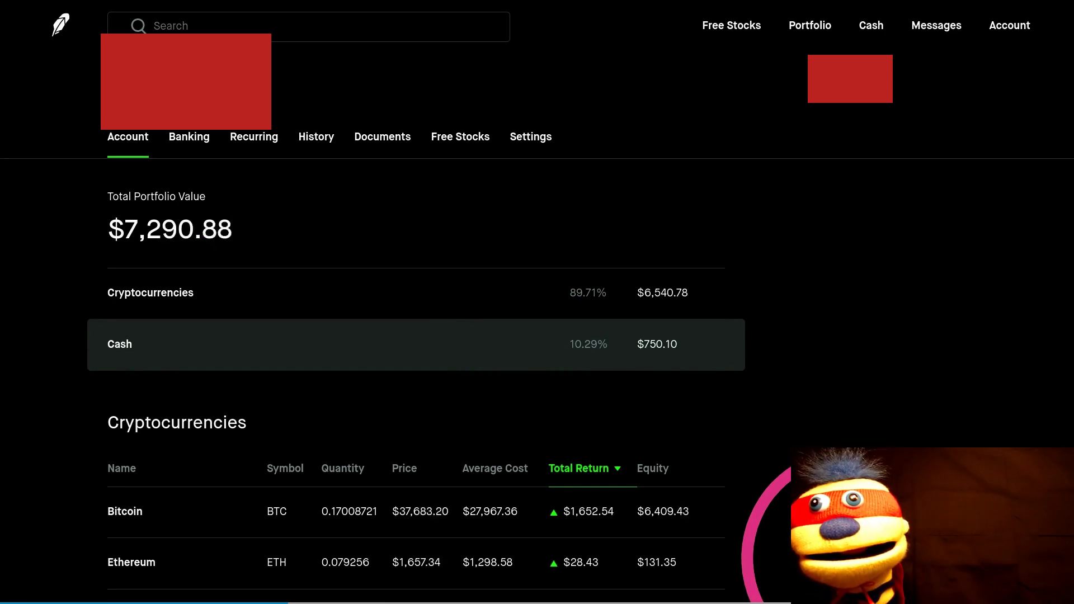
pyautogui.scroll(-8, 640, 364)
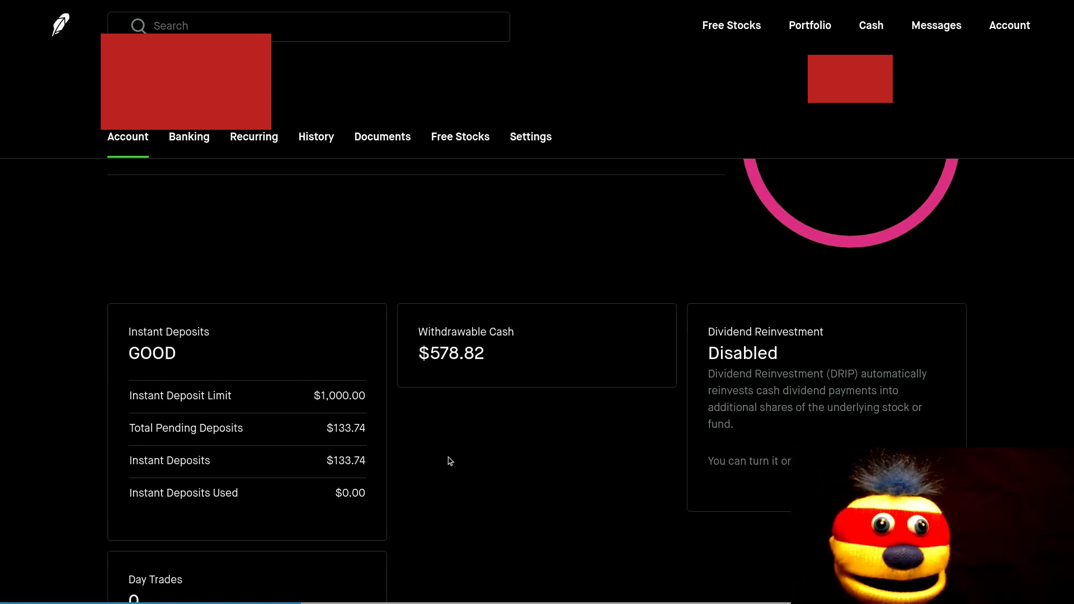
# - Switch to the calculator and divide the withdrawable cash of 578.82 by the cash balance of 750.1
pyautogui.click(551, 593)
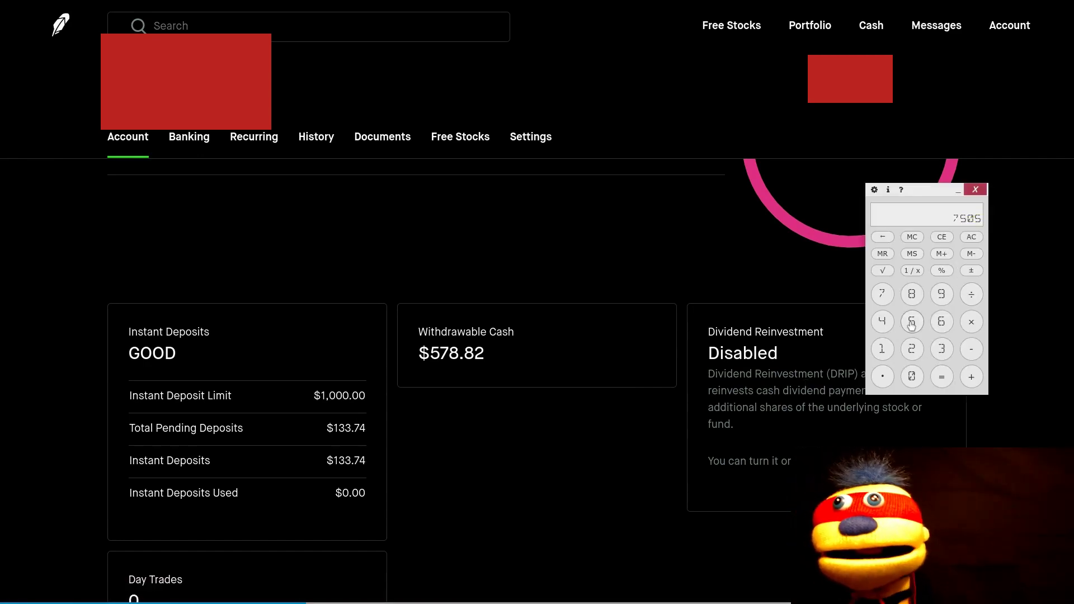
pyautogui.click(971, 237)
pyautogui.click(912, 322)
pyautogui.click(883, 297)
pyautogui.click(913, 296)
pyautogui.click(883, 376)
pyautogui.click(912, 296)
pyautogui.click(913, 350)
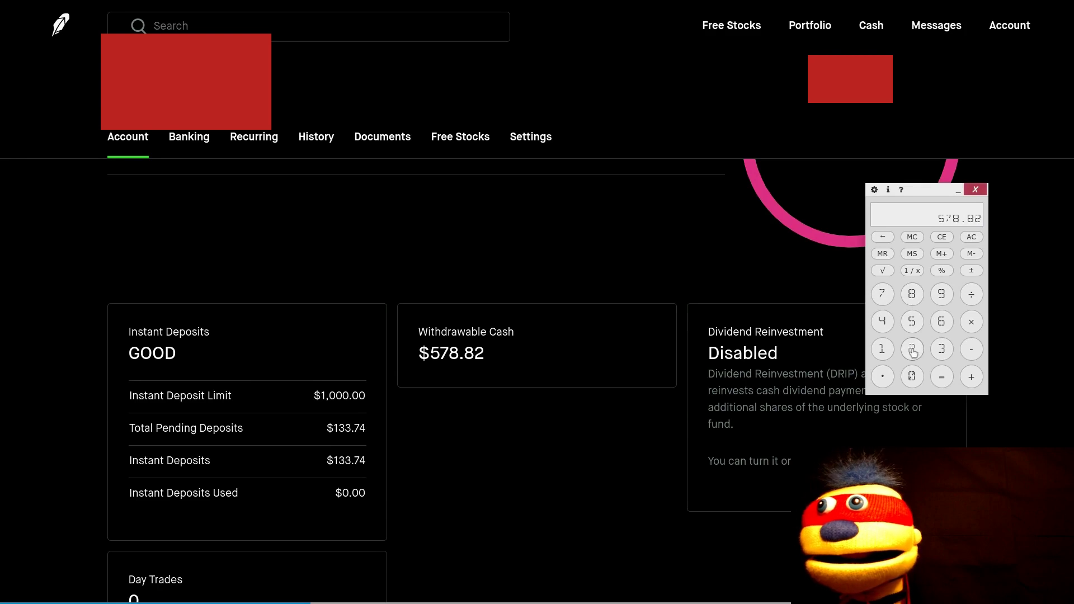
pyautogui.click(973, 295)
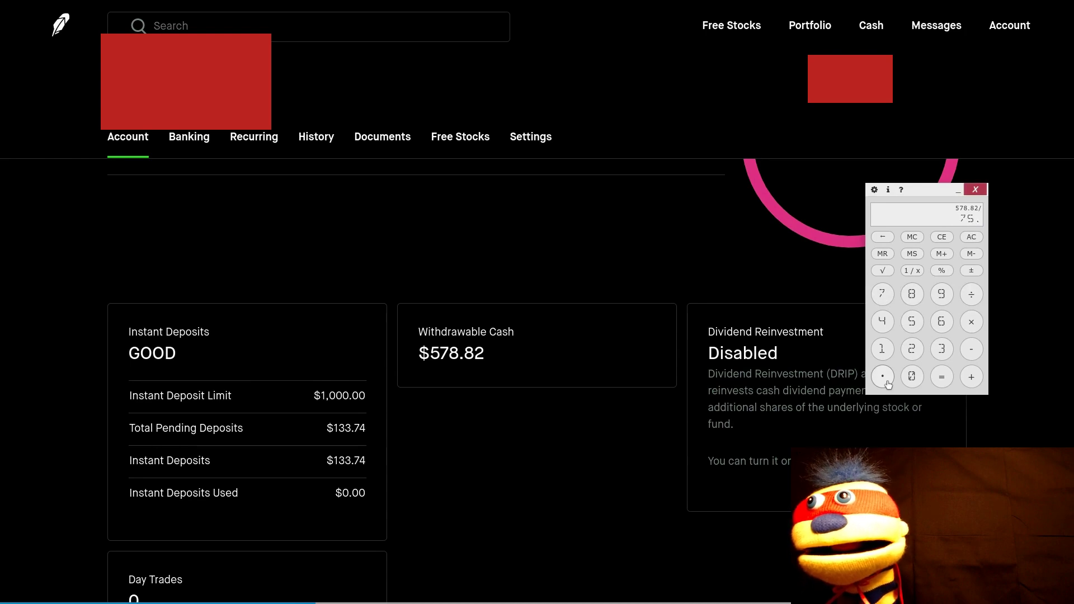
pyautogui.click(882, 238)
pyautogui.click(913, 379)
pyautogui.click(882, 349)
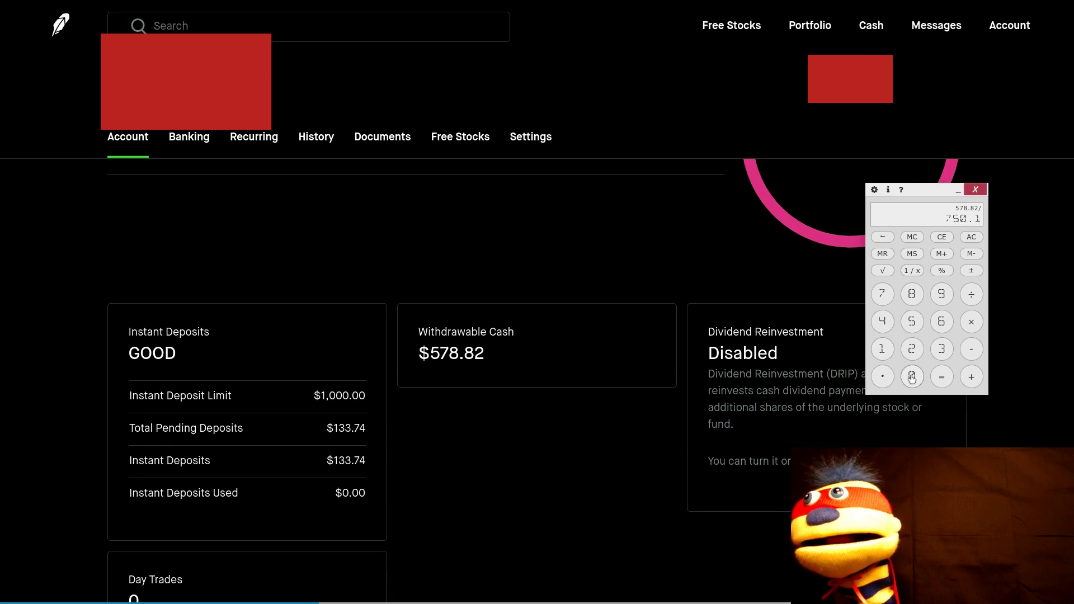
pyautogui.click(942, 378)
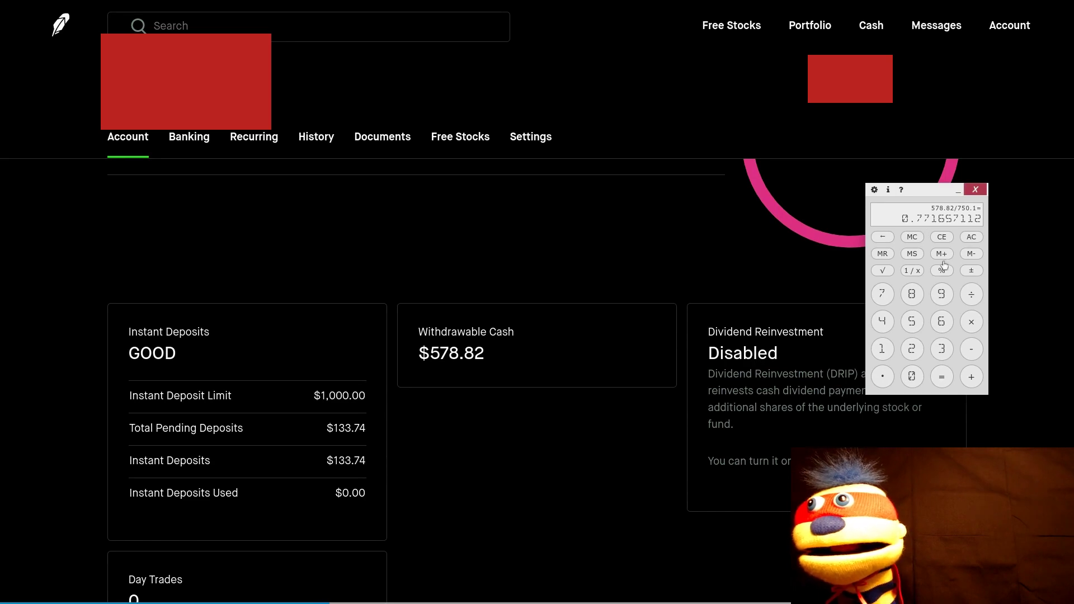
# - Subtract 1 from the calculated ratio to get the share of cash that is not withdrawable
pyautogui.click(972, 353)
pyautogui.click(882, 355)
pyautogui.click(884, 379)
pyautogui.click(912, 376)
pyautogui.click(942, 377)
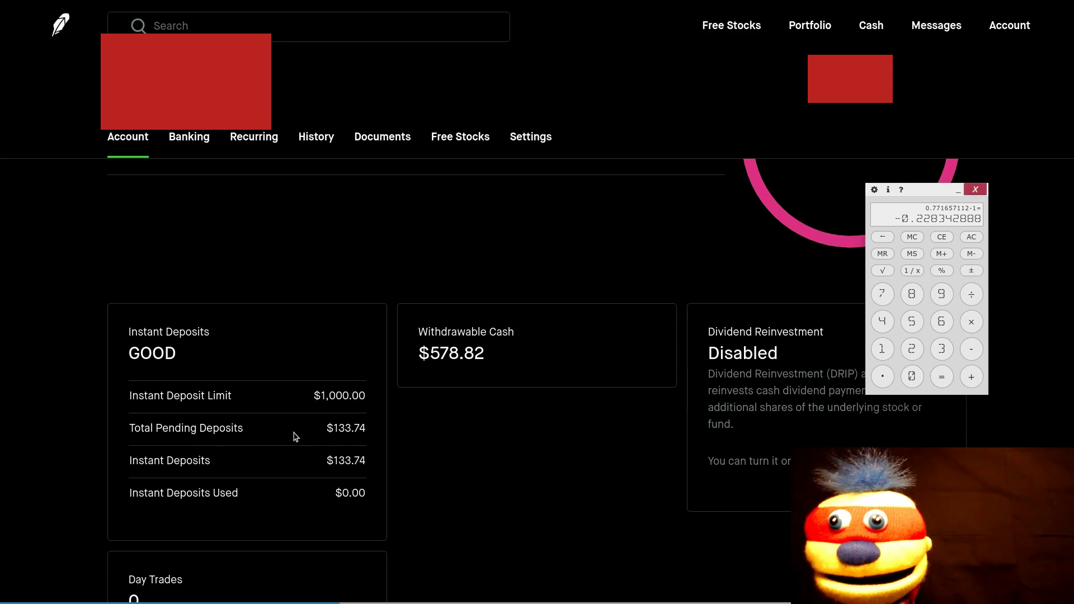
# - Clear the calculator and subtract the pending deposits of 133.74 from 750
pyautogui.click(972, 240)
pyautogui.click(891, 305)
pyautogui.click(911, 321)
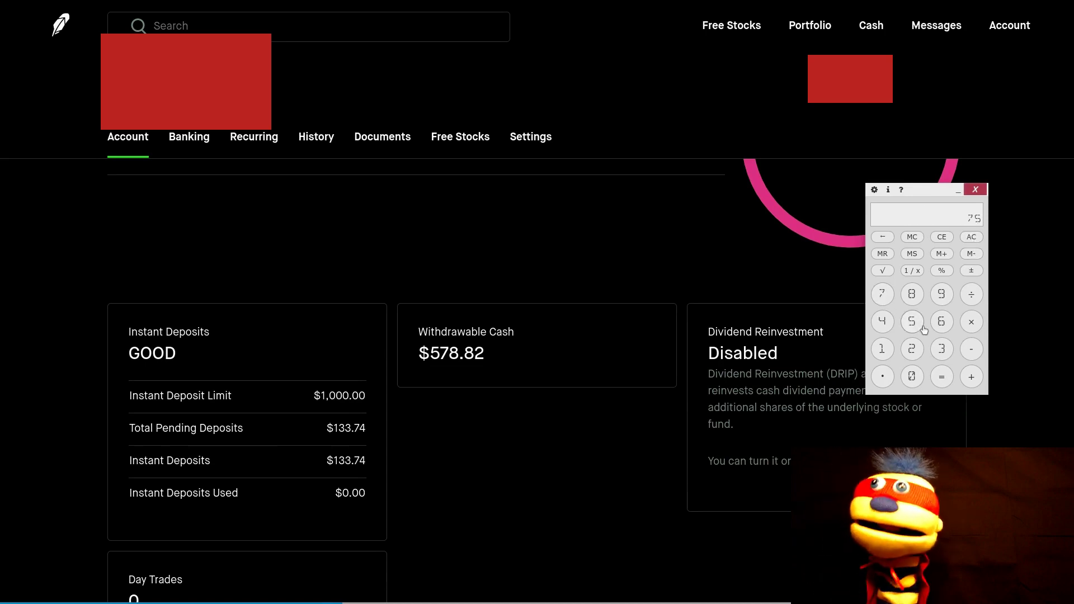
pyautogui.click(912, 375)
pyautogui.click(974, 354)
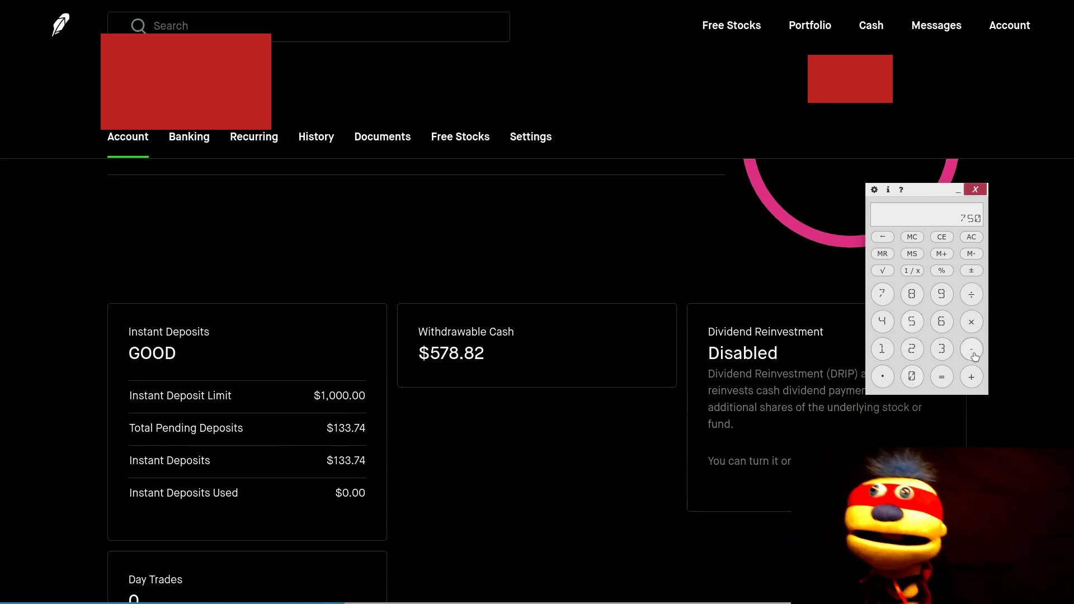
pyautogui.click(884, 351)
pyautogui.click(944, 351)
pyautogui.click(887, 371)
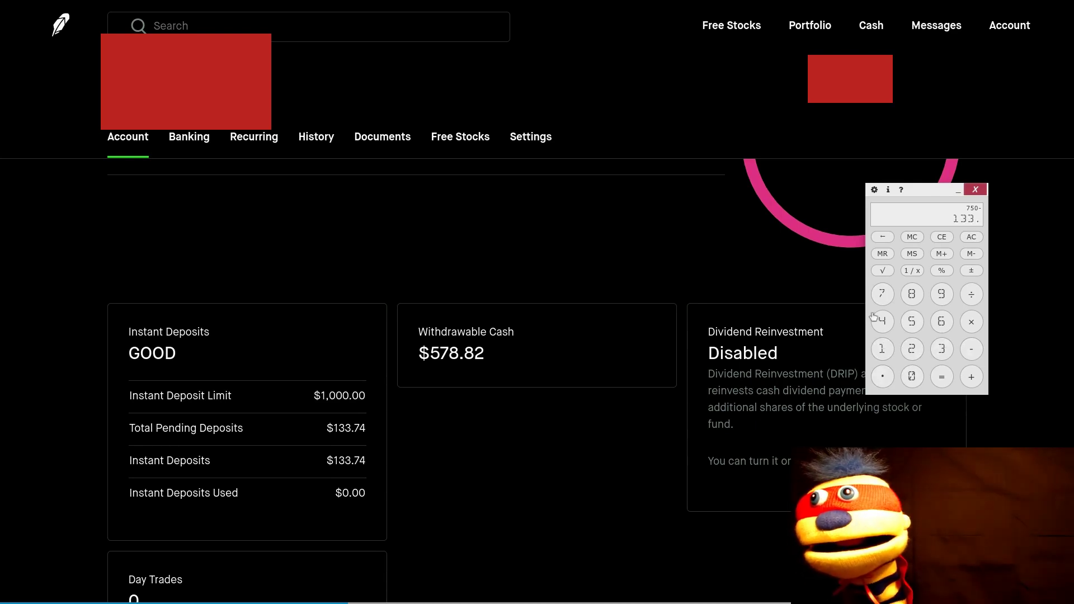
pyautogui.click(882, 295)
pyautogui.click(883, 324)
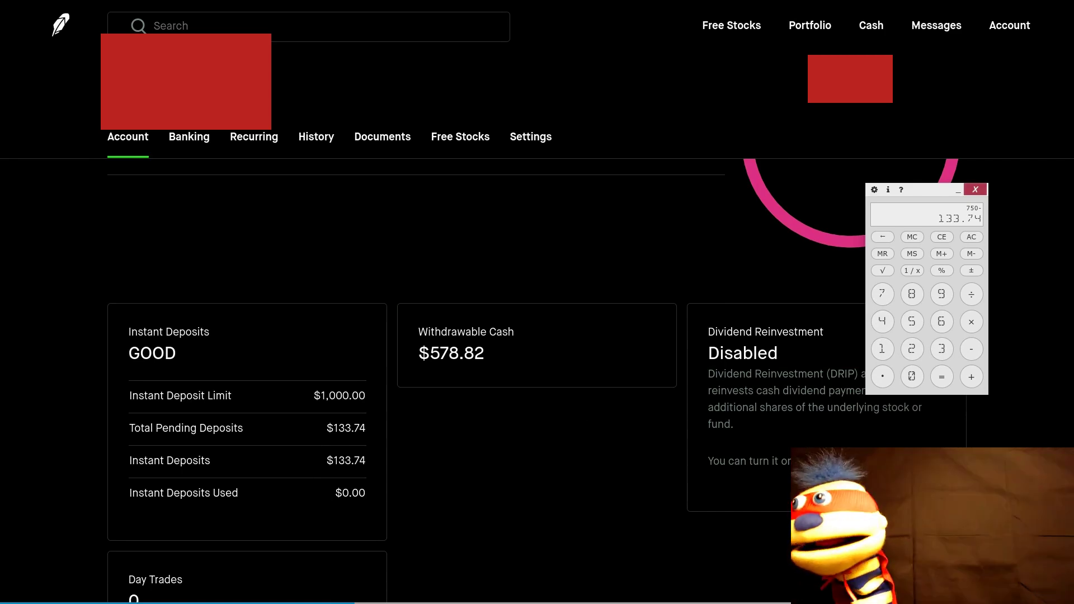
pyautogui.click(941, 379)
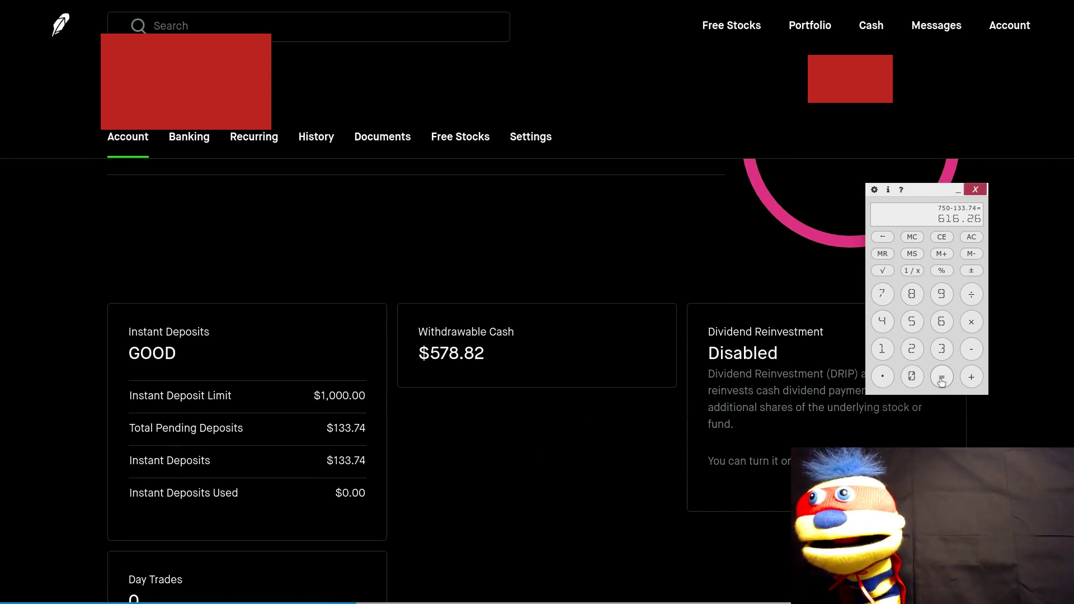
# - Examine the account overview's portfolio value, cash balance, withdrawable cash and deposit figures again
pyautogui.scroll(-3, 517, 482)
pyautogui.scroll(4, 488, 458)
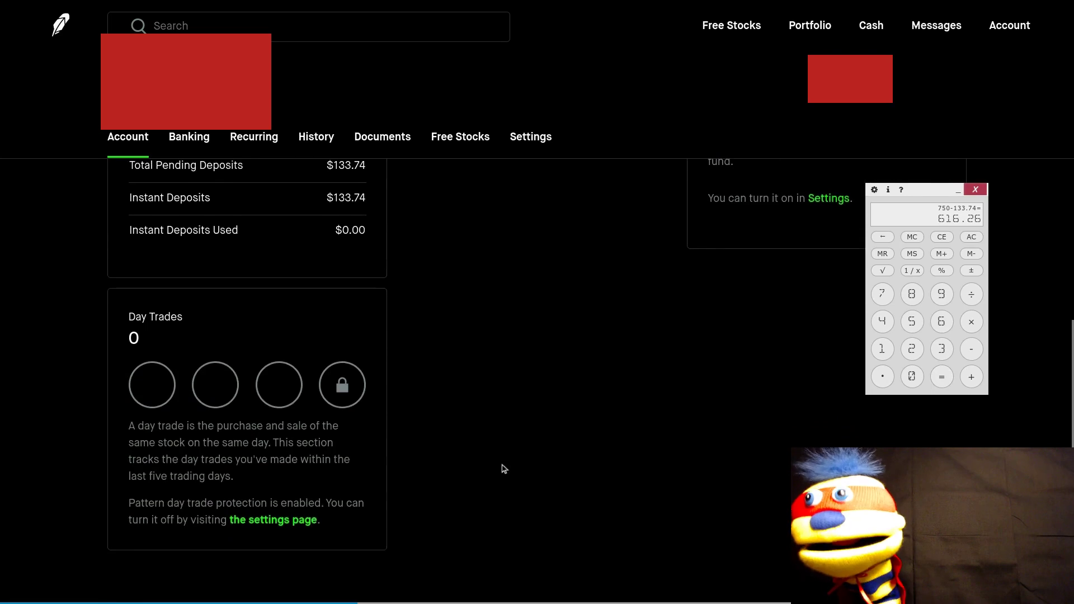
pyautogui.scroll(3, 600, 453)
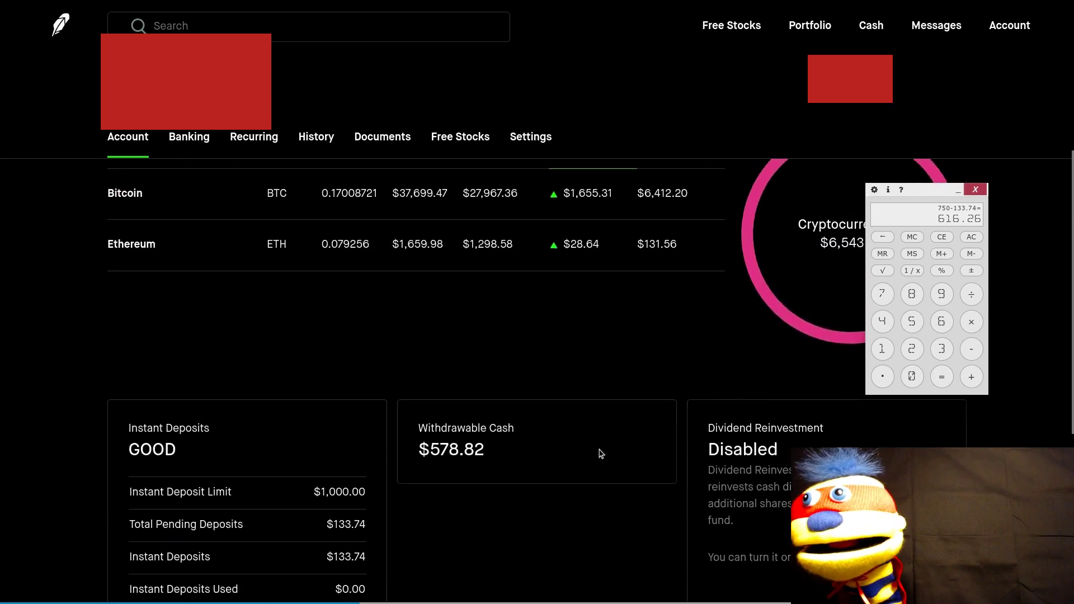
pyautogui.scroll(3, 652, 480)
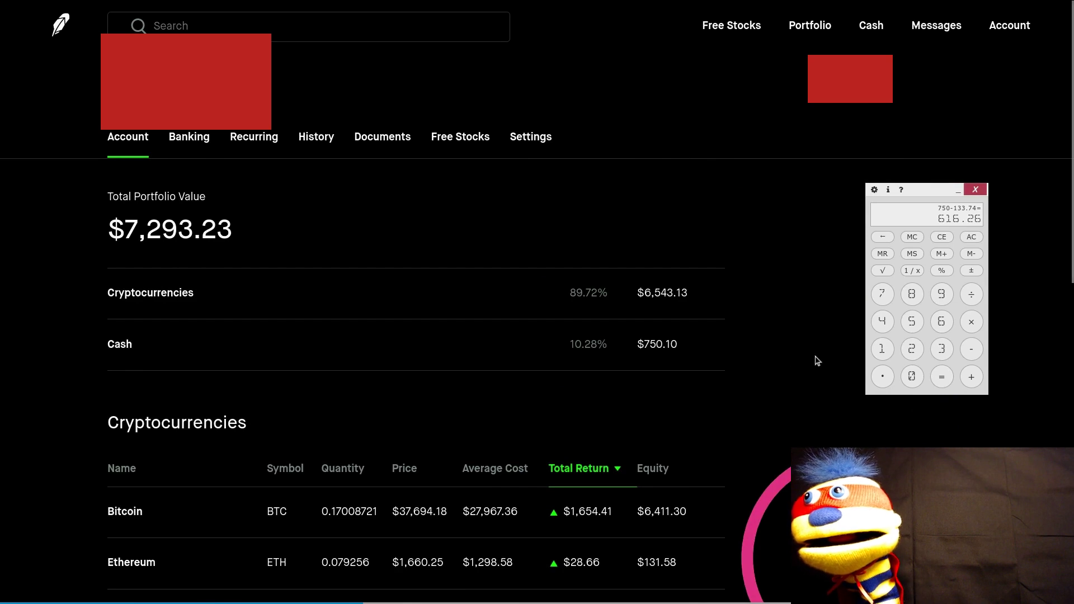
pyautogui.scroll(-5, 815, 360)
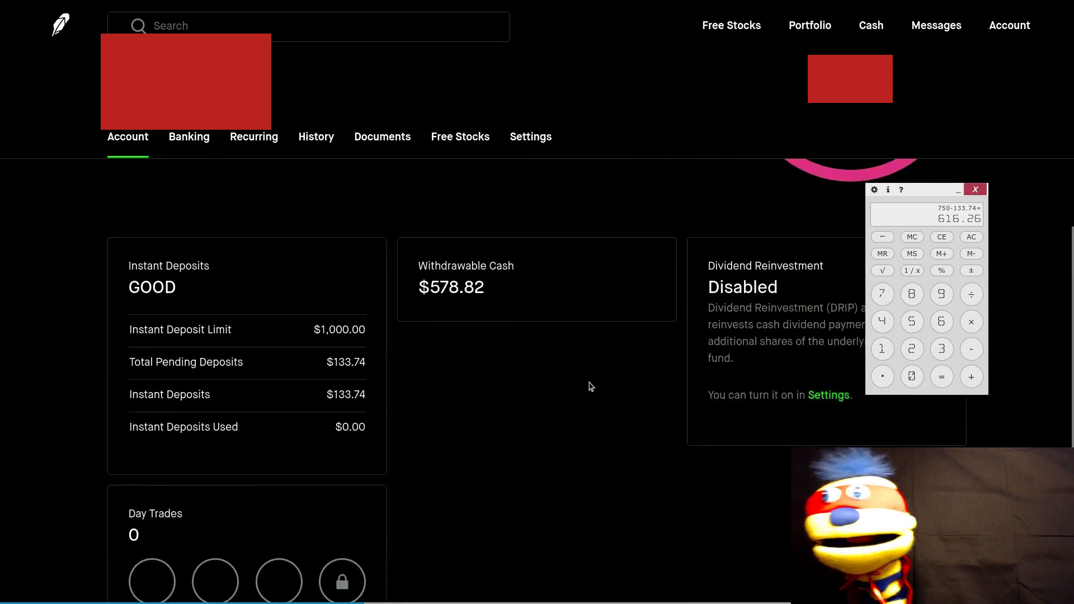
pyautogui.scroll(8, 769, 293)
pyautogui.scroll(-6, 656, 388)
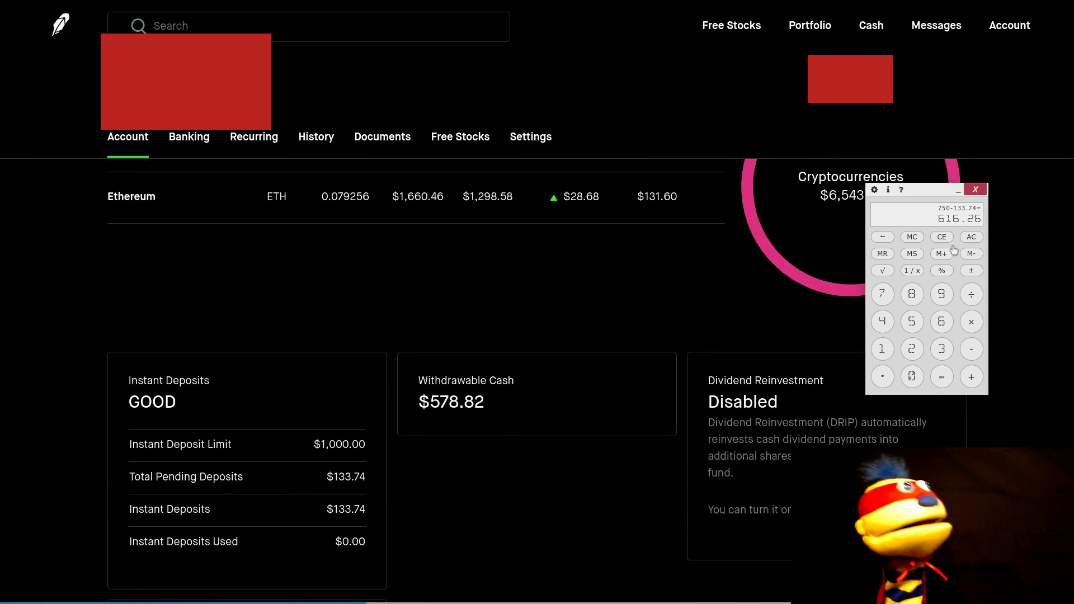
# - Clear the calculator and add 80 to 575
pyautogui.click(972, 238)
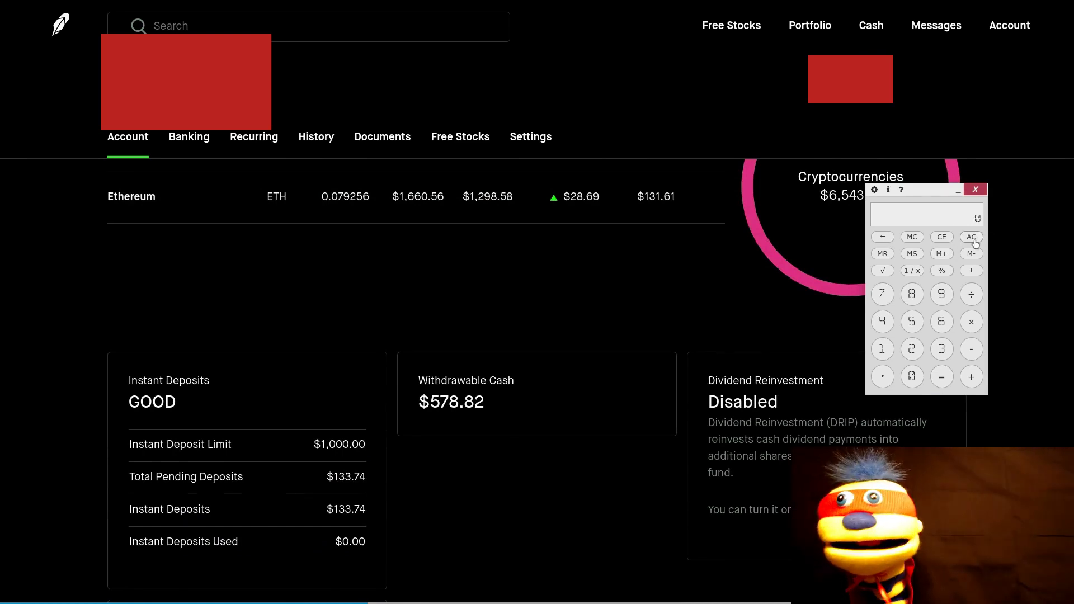
pyautogui.click(913, 322)
pyautogui.click(882, 294)
pyautogui.click(911, 323)
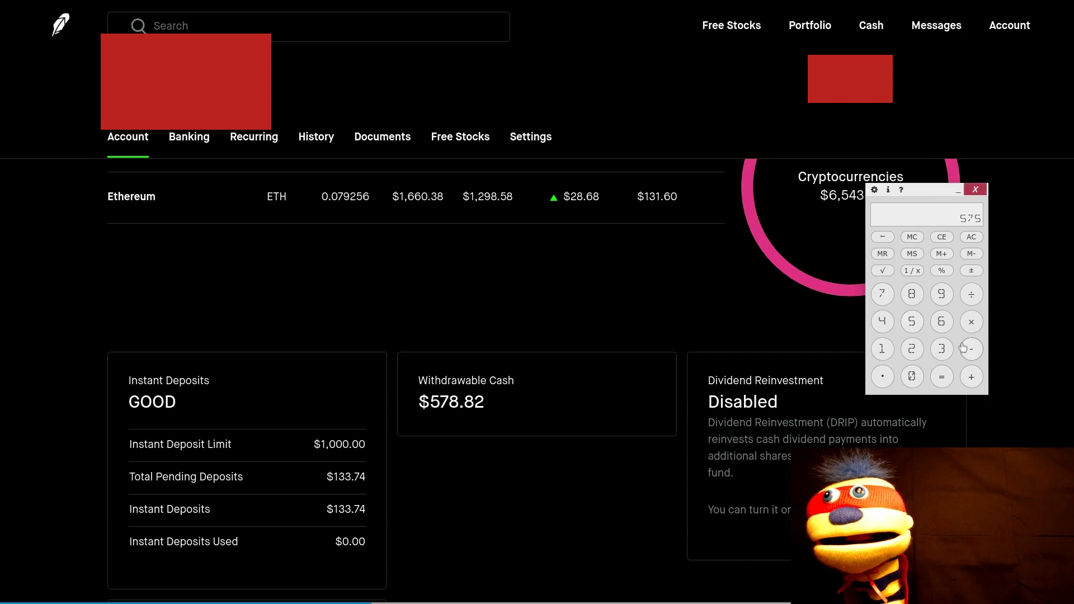
pyautogui.click(972, 377)
pyautogui.click(913, 295)
pyautogui.click(911, 376)
pyautogui.click(942, 378)
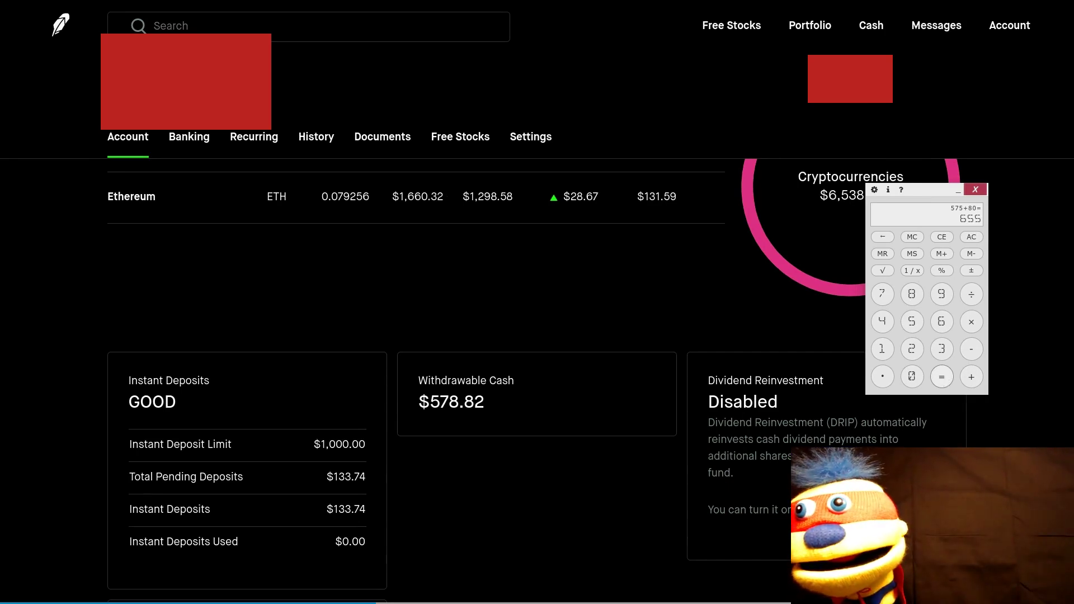
# - Subtract the withdrawable cash of 578.82 from the calculated sum, highlight the result and return to the account page
pyautogui.click(970, 350)
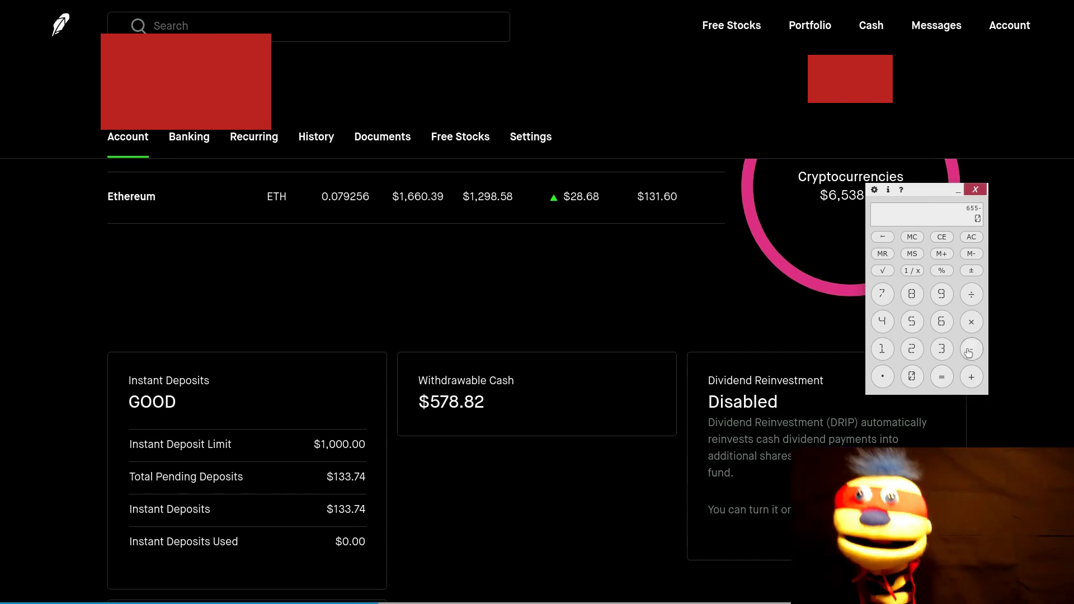
pyautogui.click(911, 321)
pyautogui.click(883, 294)
pyautogui.click(908, 296)
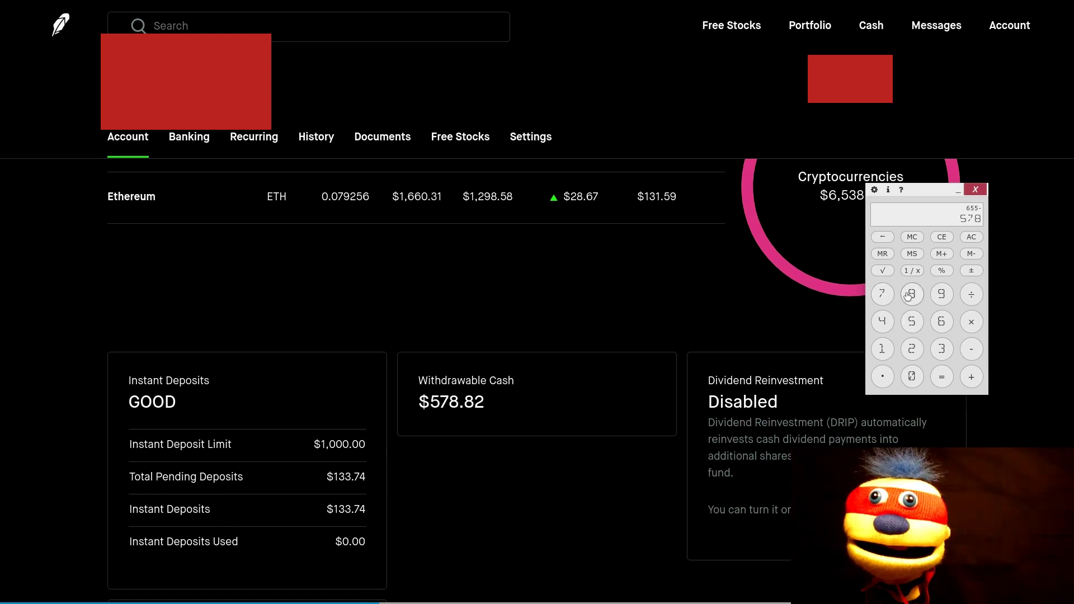
pyautogui.click(882, 376)
pyautogui.click(903, 296)
pyautogui.click(912, 348)
pyautogui.click(942, 376)
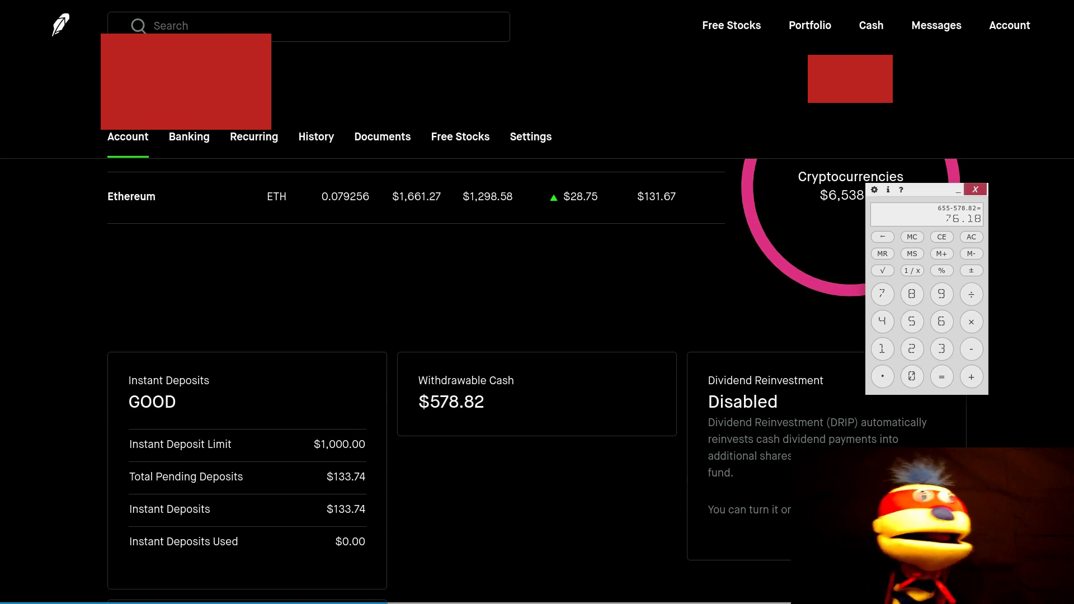
pyautogui.moveTo(949, 219); pyautogui.dragTo(1001, 232)
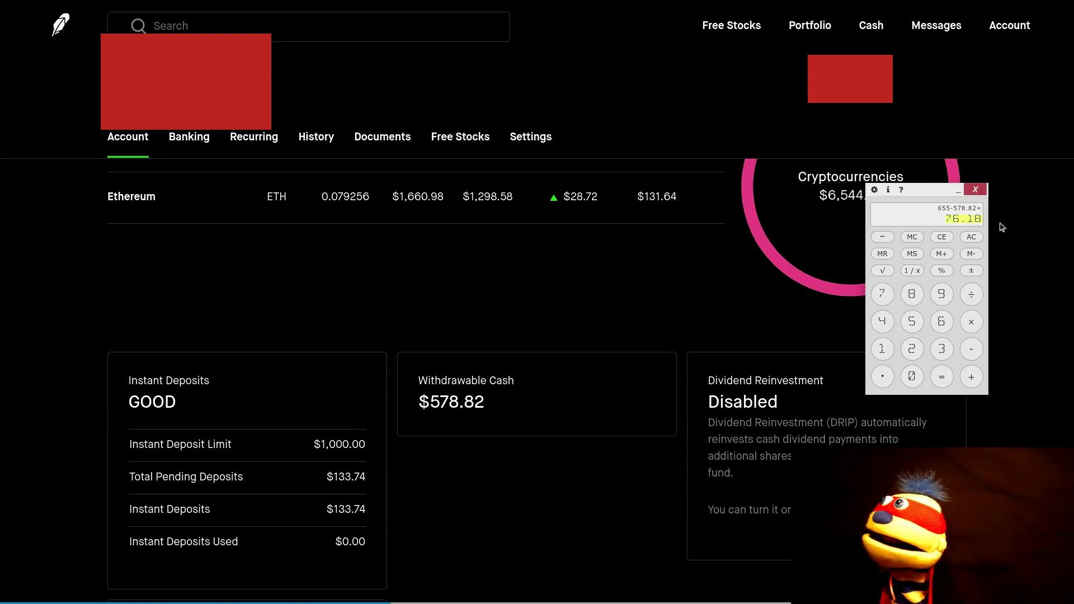
pyautogui.click(706, 322)
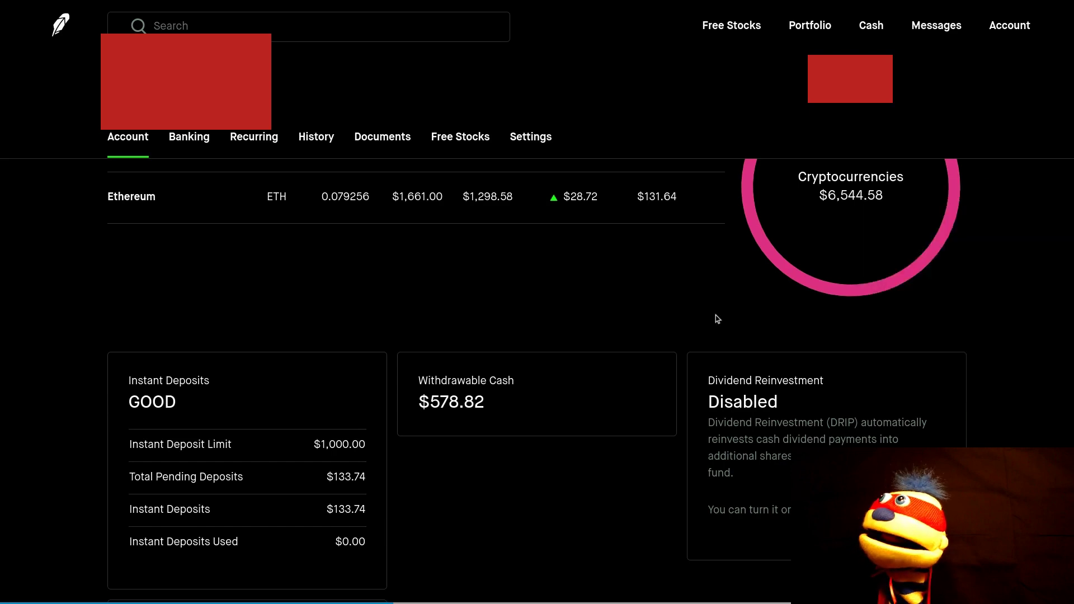
# - Go to the Bitcoin trading page, enter 100 in the calculator and copy the value
pyautogui.scroll(6, 727, 328)
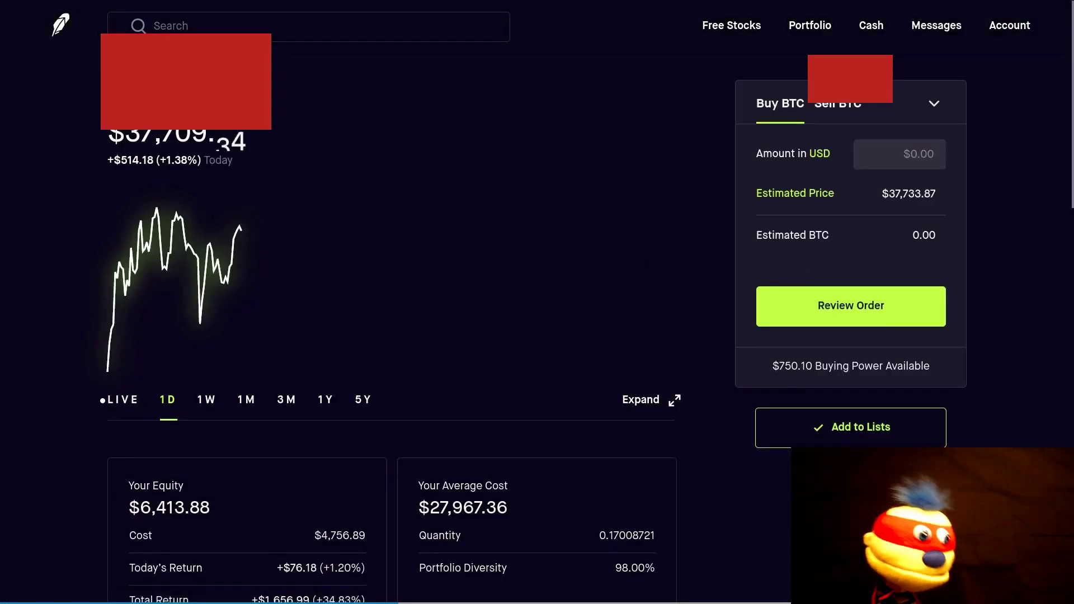
pyautogui.click(556, 588)
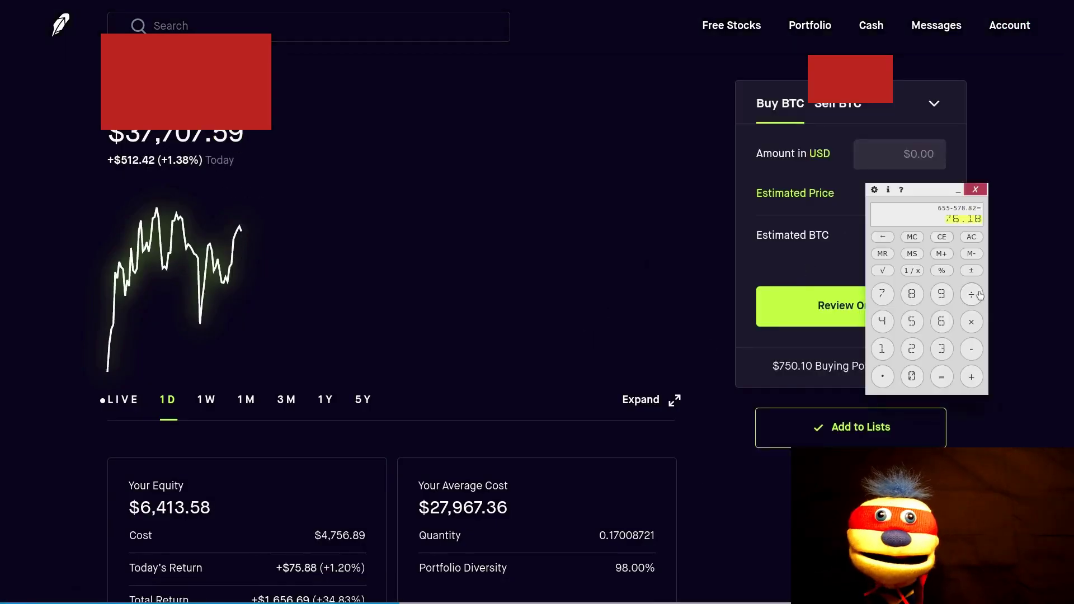
pyautogui.click(883, 349)
pyautogui.click(912, 377)
pyautogui.click(912, 377)
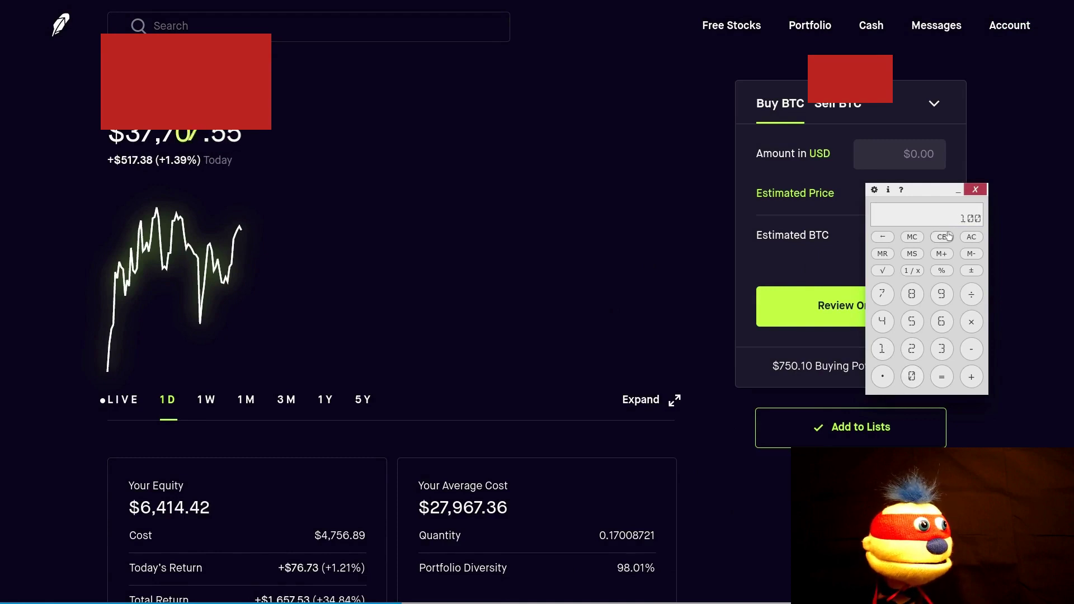
pyautogui.doubleClick(970, 218)
pyautogui.rightClick(973, 218)
pyautogui.click(1007, 229)
# - Fill in a Bitcoin sell order with the copied amount of $100 and check its estimated price
pyautogui.click(838, 107)
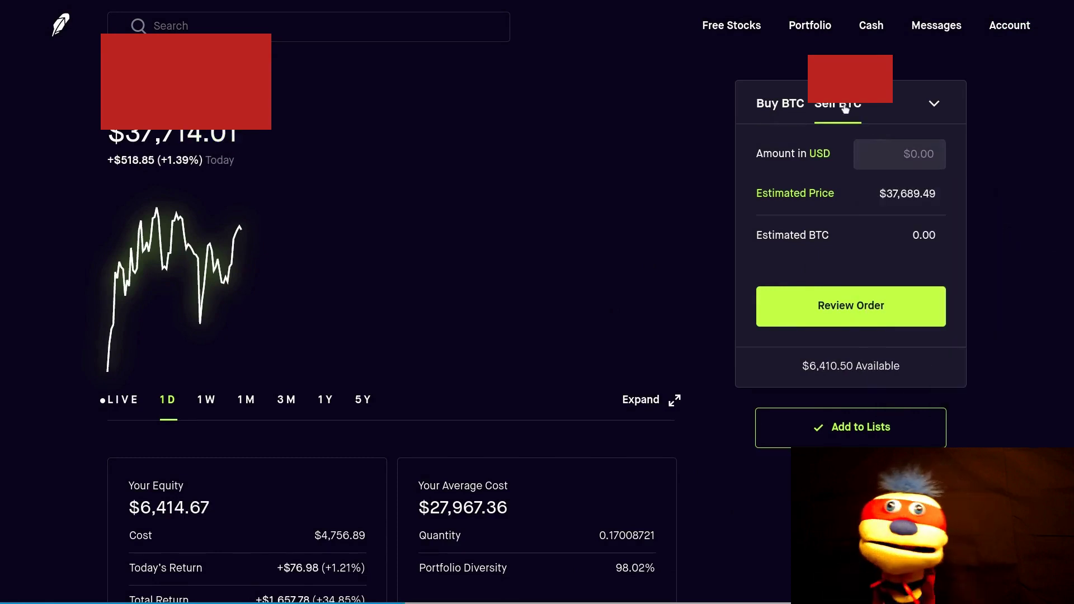
pyautogui.click(907, 156)
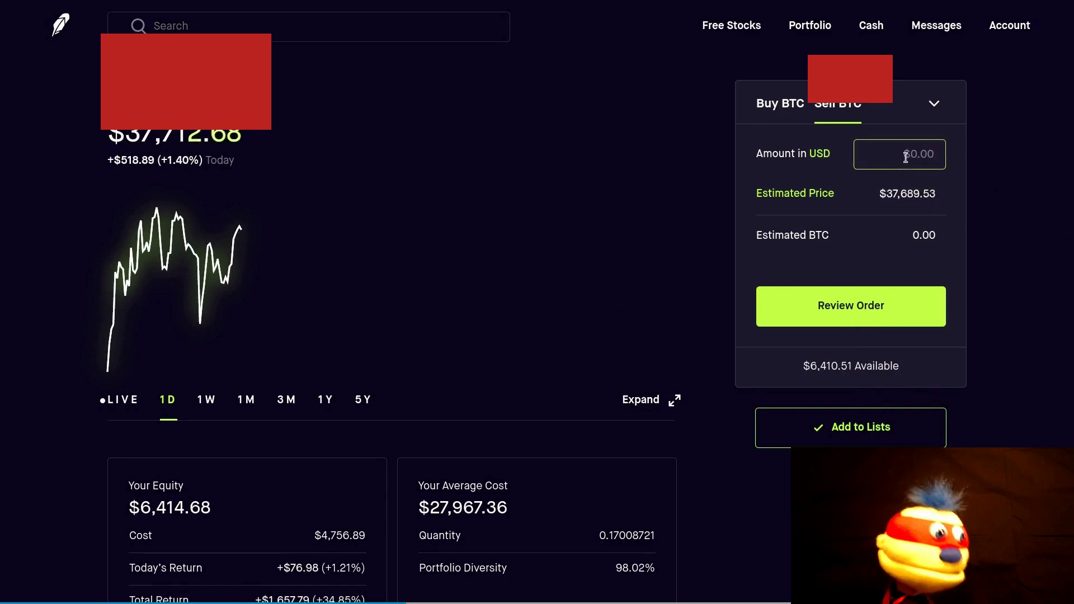
pyautogui.rightClick(905, 158)
pyautogui.click(945, 261)
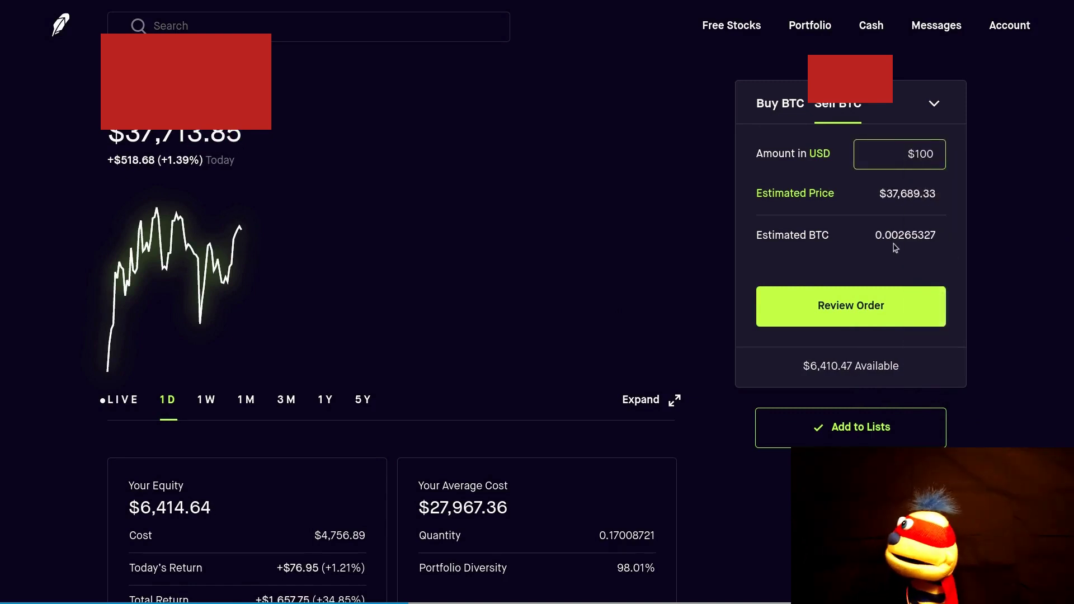
pyautogui.click(259, 144)
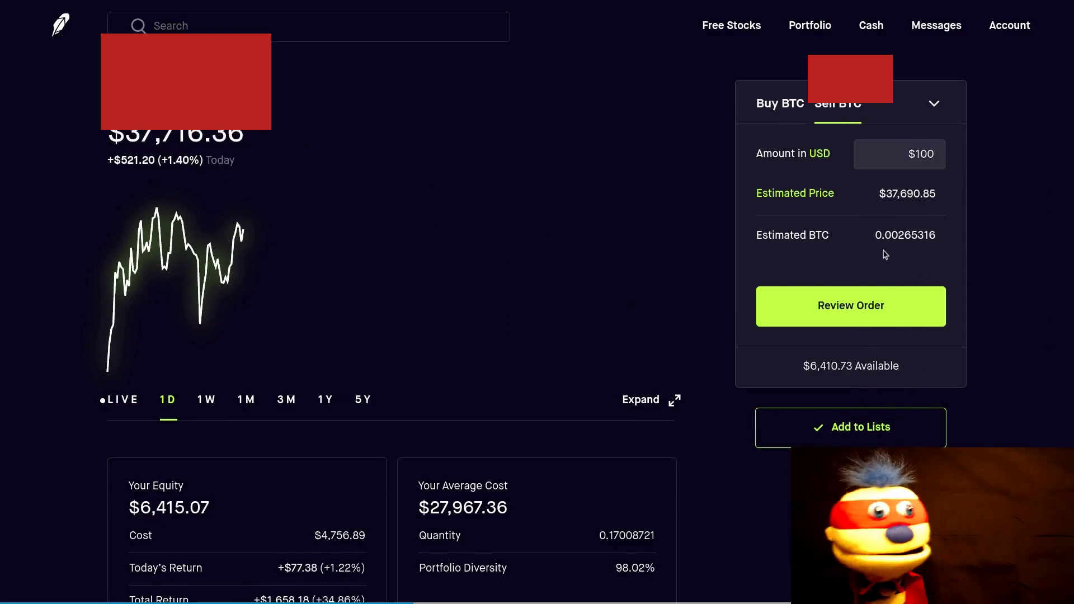
pyautogui.moveTo(880, 194); pyautogui.dragTo(938, 206)
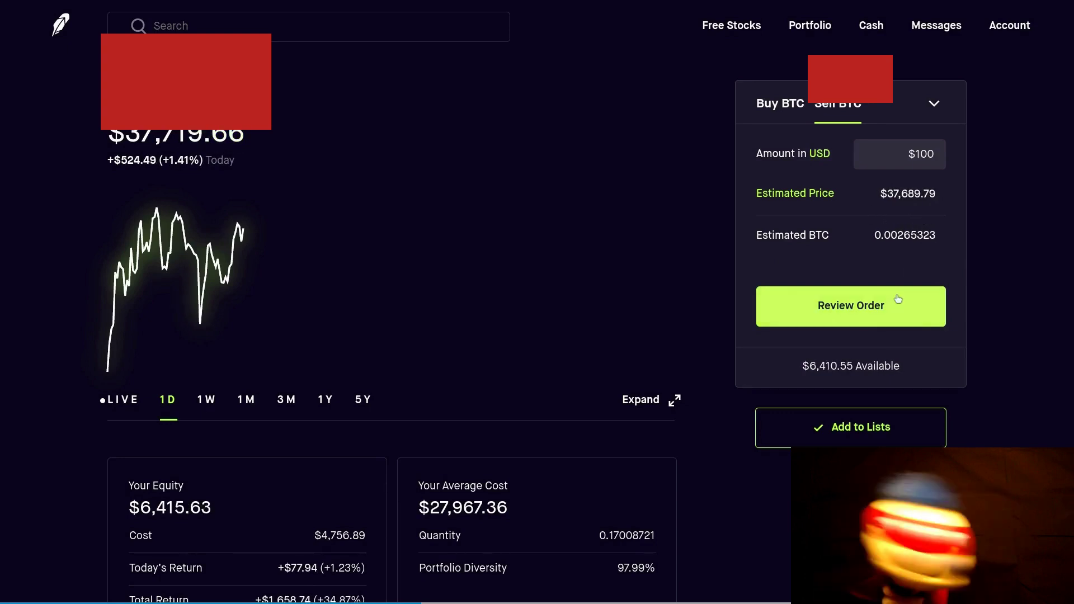
# - Review and submit the $100 Bitcoin sell order and close its confirmation
pyautogui.click(862, 312)
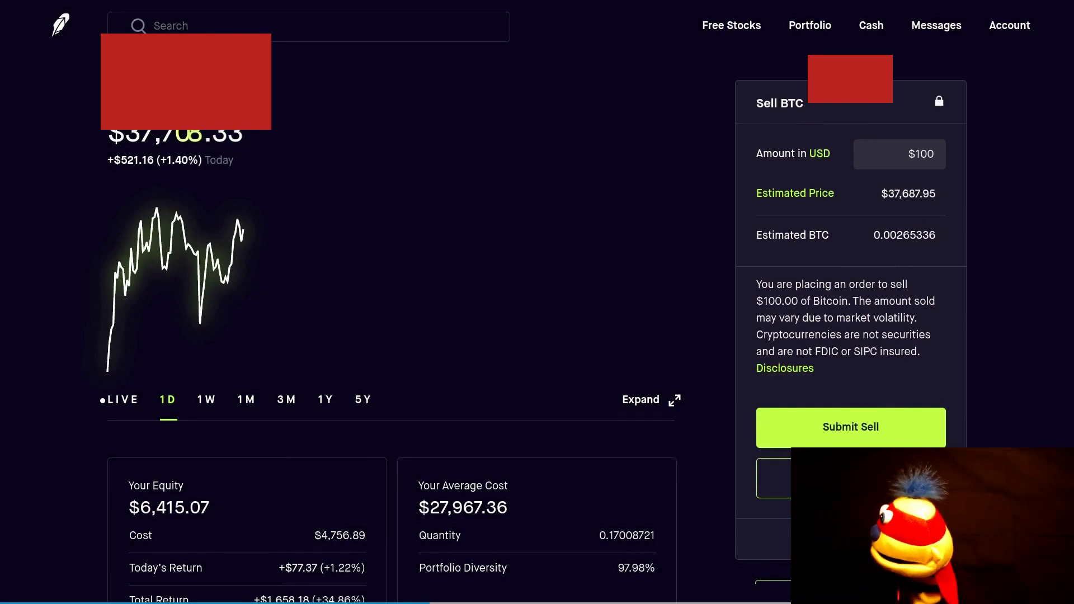
pyautogui.click(871, 428)
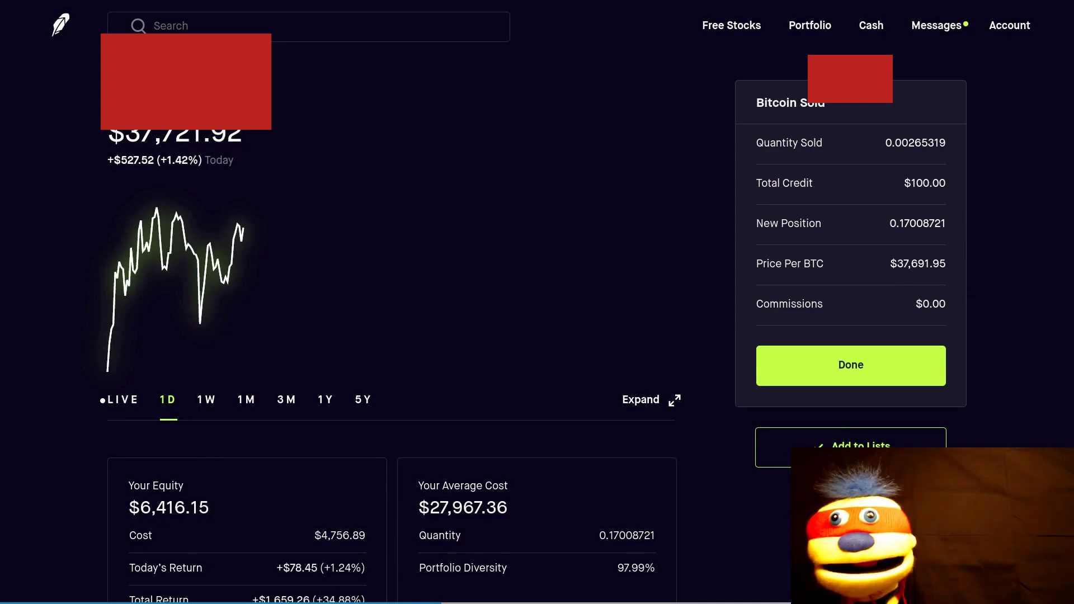
pyautogui.click(862, 365)
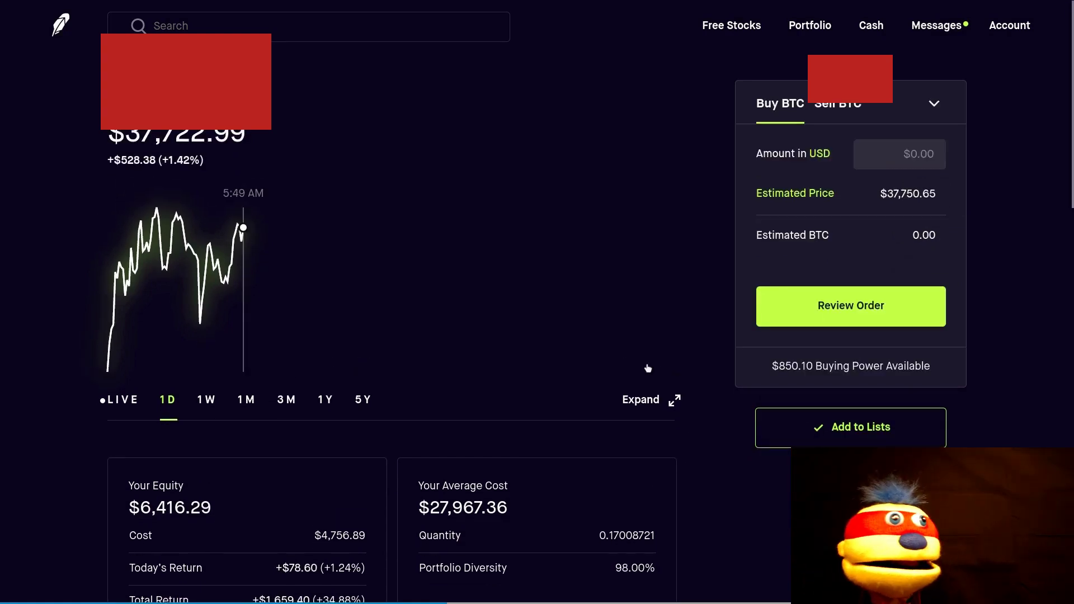
# - Reload the Bitcoin page to check the equity and quantity held, and highlight the available buying power
pyautogui.moveTo(153, 13)
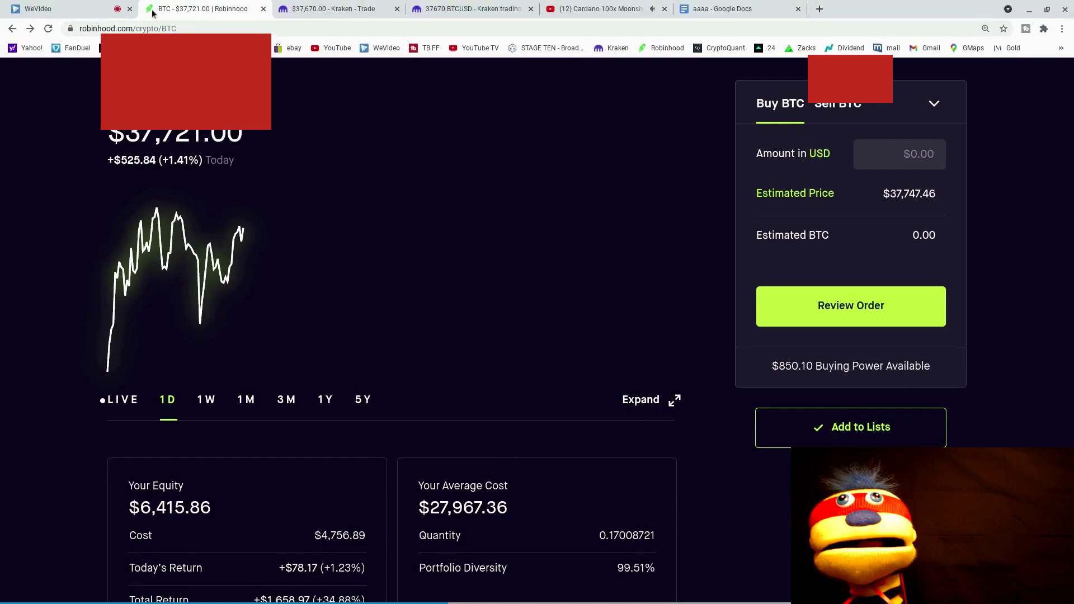
pyautogui.click(48, 29)
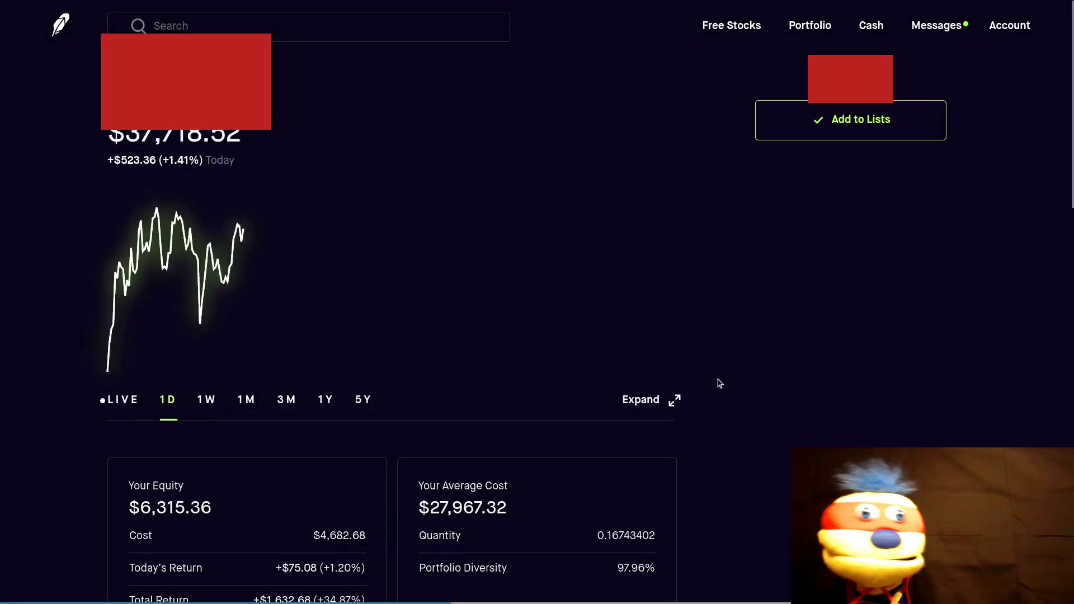
pyautogui.scroll(-6, 721, 375)
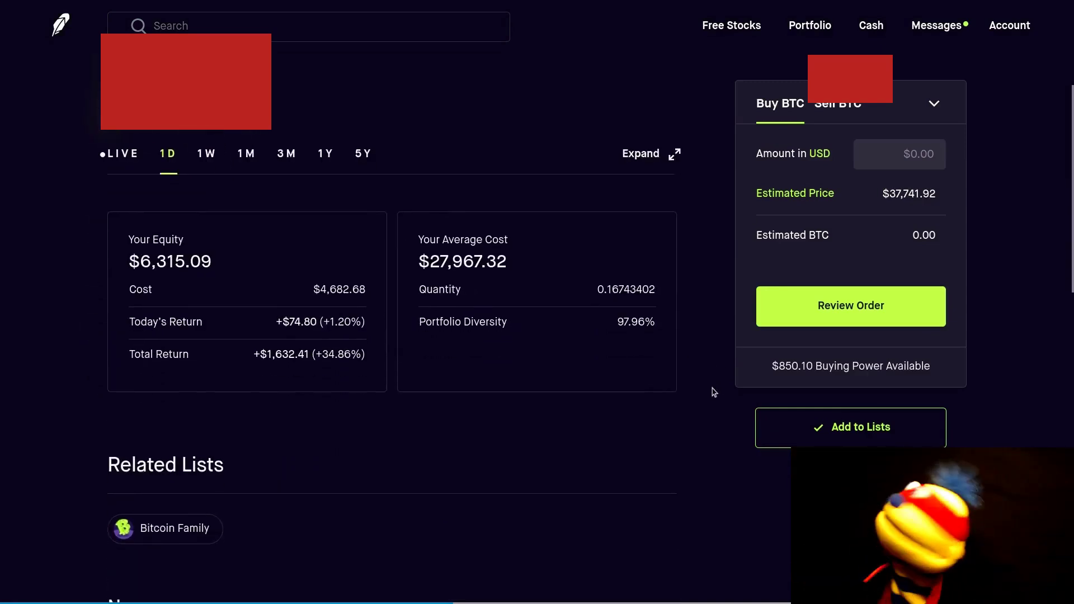
pyautogui.scroll(8, 706, 418)
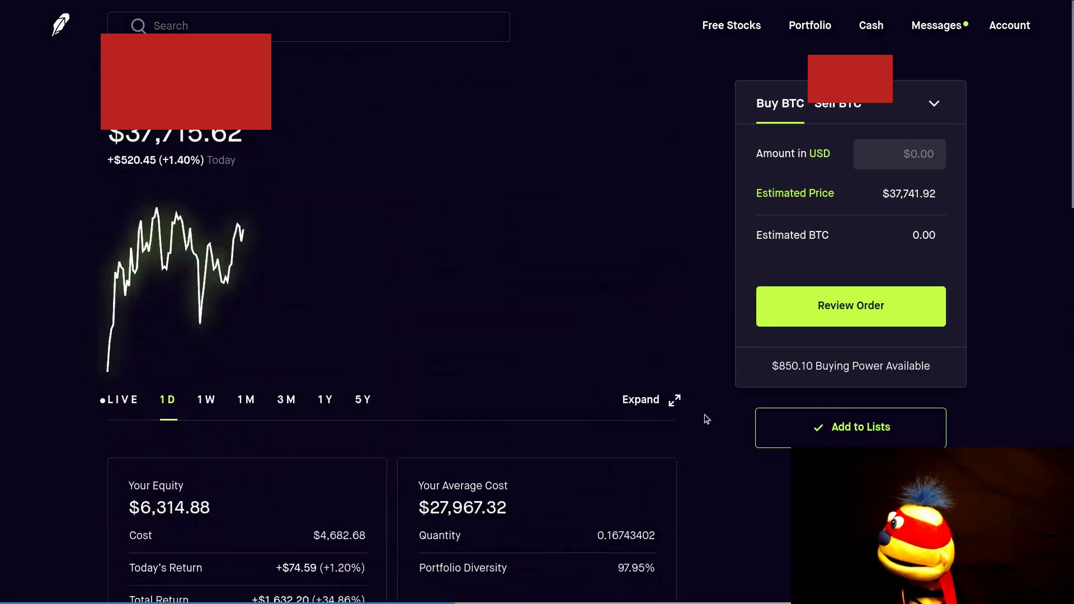
pyautogui.moveTo(767, 371); pyautogui.dragTo(935, 371)
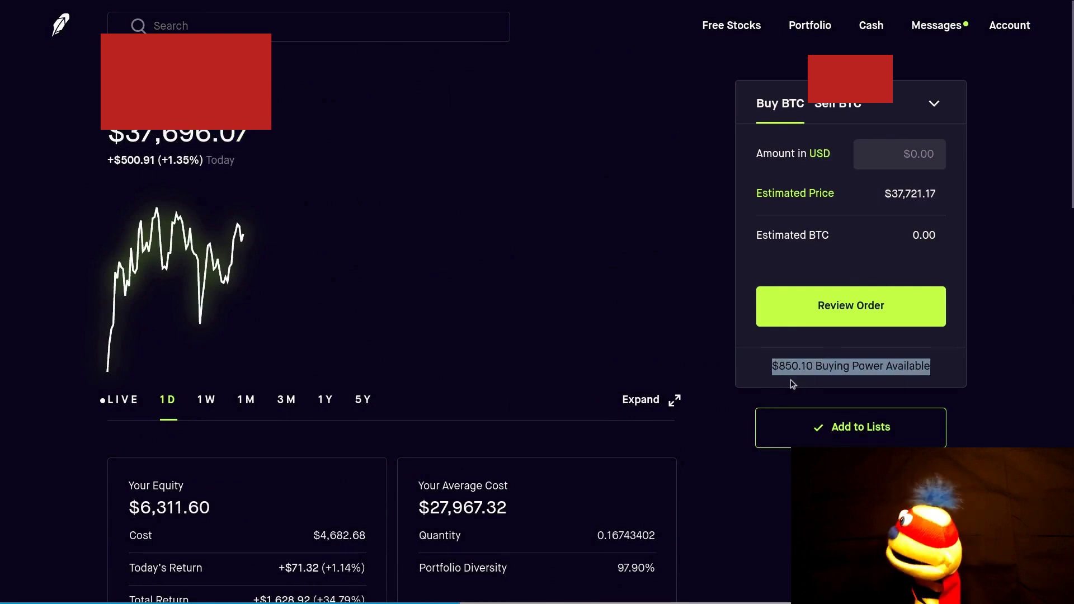
pyautogui.click(755, 378)
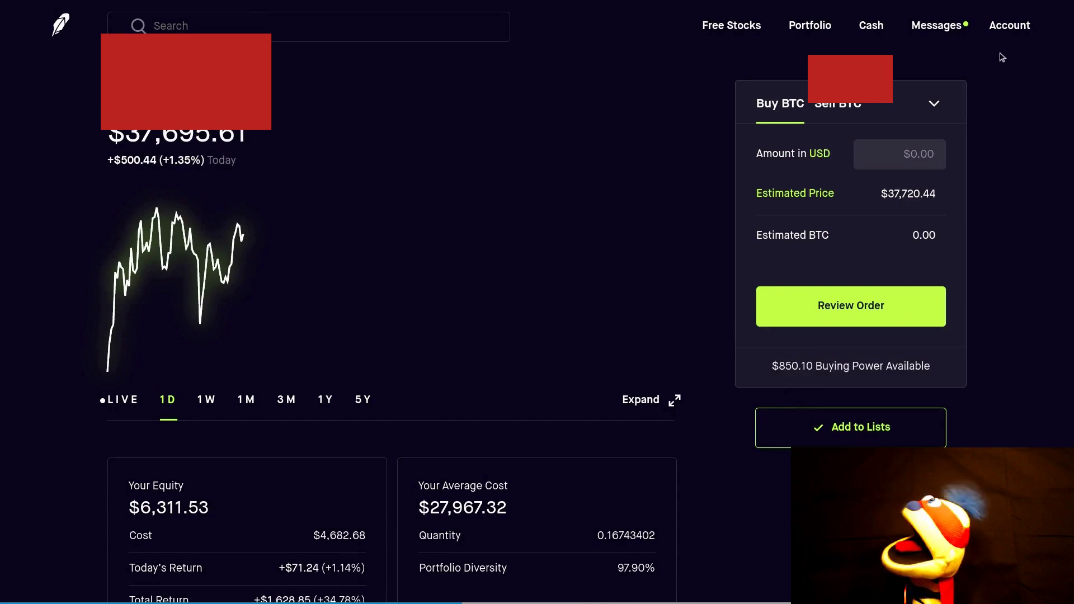
# - Read the Bitcoin message about the filled sell order and open the account overview
pyautogui.click(935, 25)
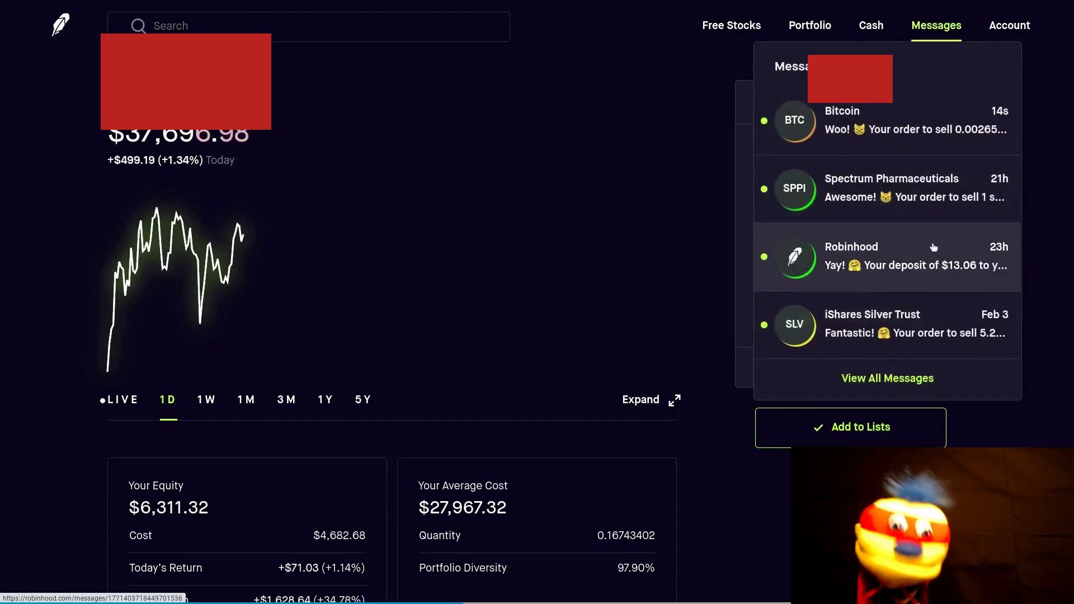
pyautogui.click(912, 141)
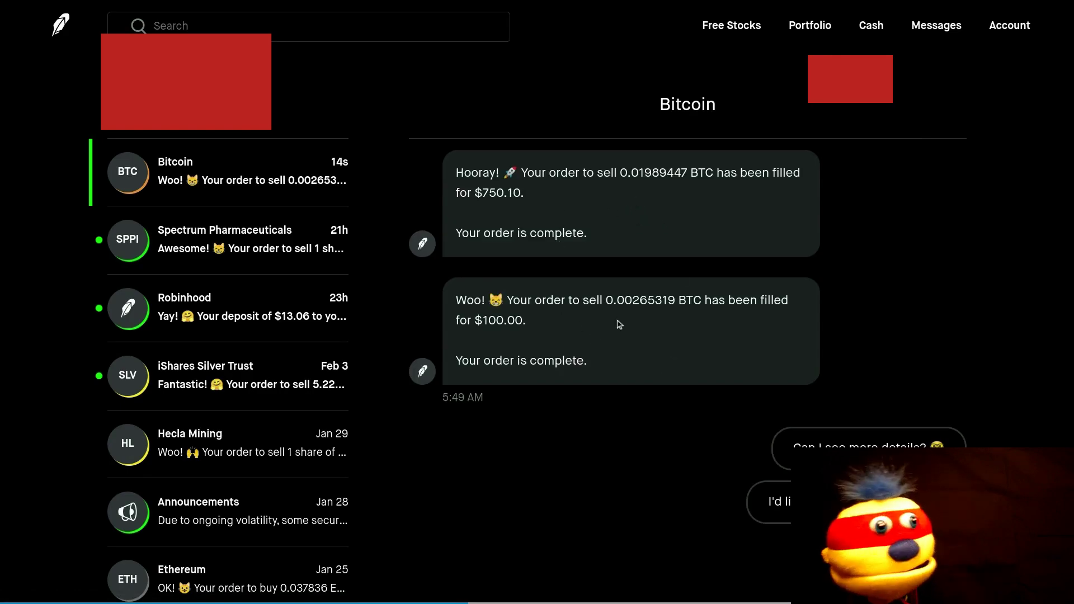
pyautogui.click(1017, 37)
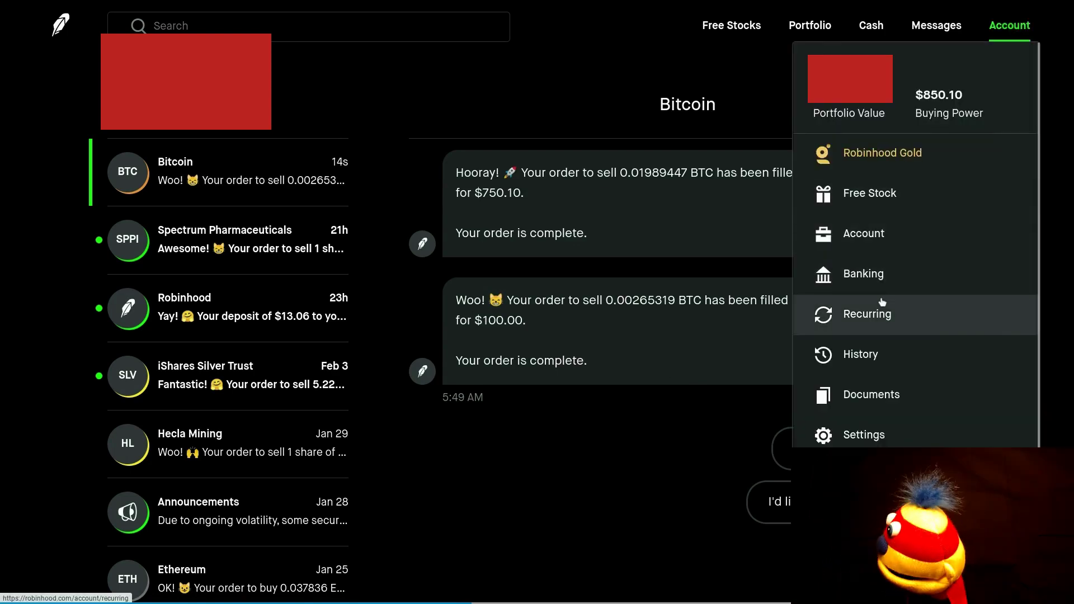
pyautogui.click(867, 246)
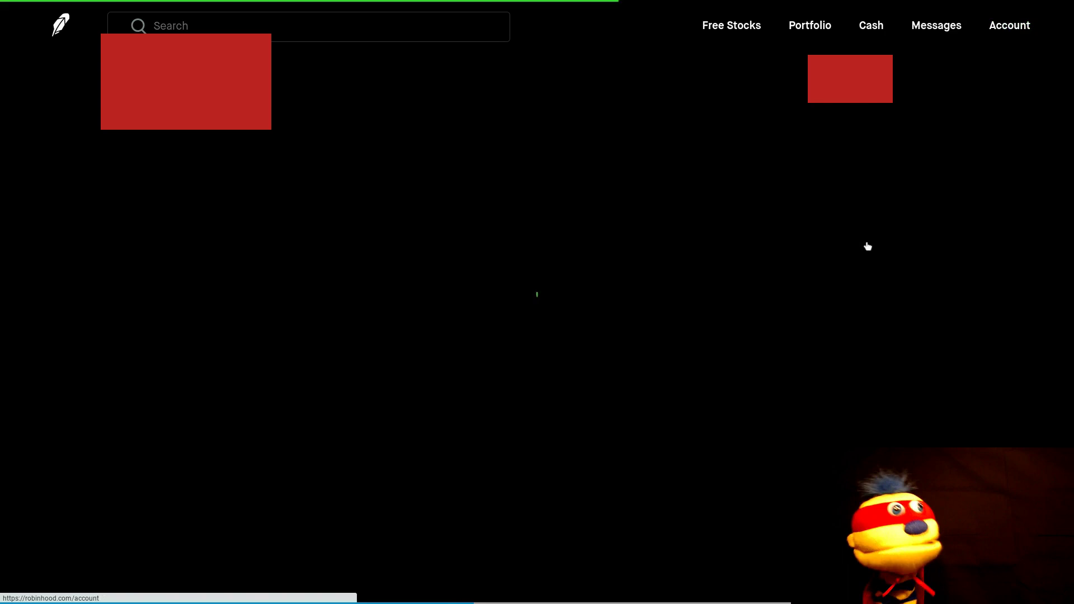
# - Examine the account overview, highlighting the cash balance and checking the withdrawable cash and instant deposit figures
pyautogui.scroll(-2, 747, 380)
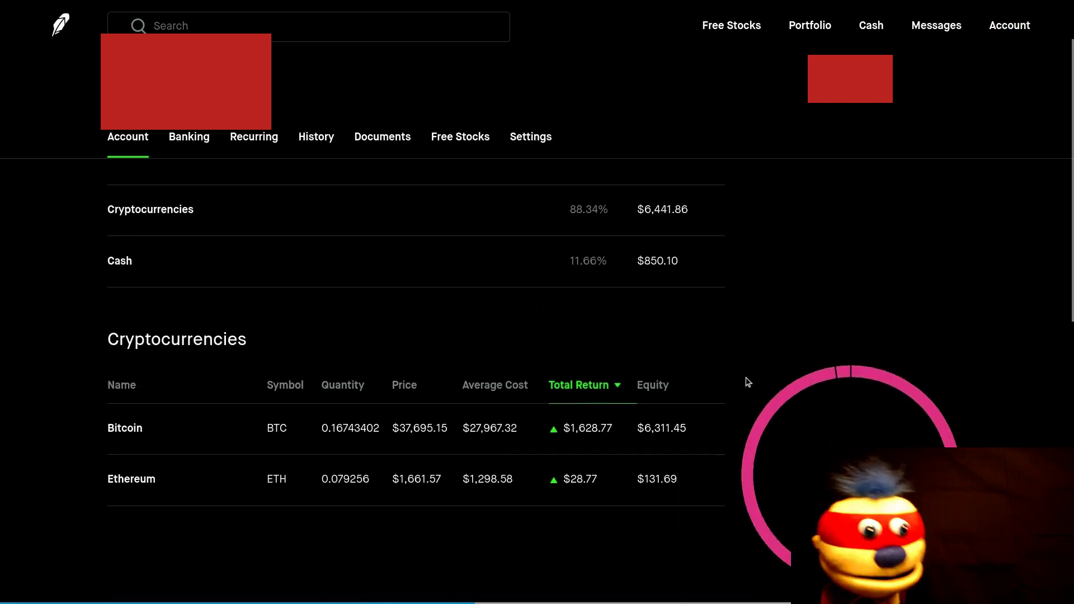
pyautogui.scroll(1, 721, 327)
pyautogui.moveTo(703, 292); pyautogui.dragTo(552, 285)
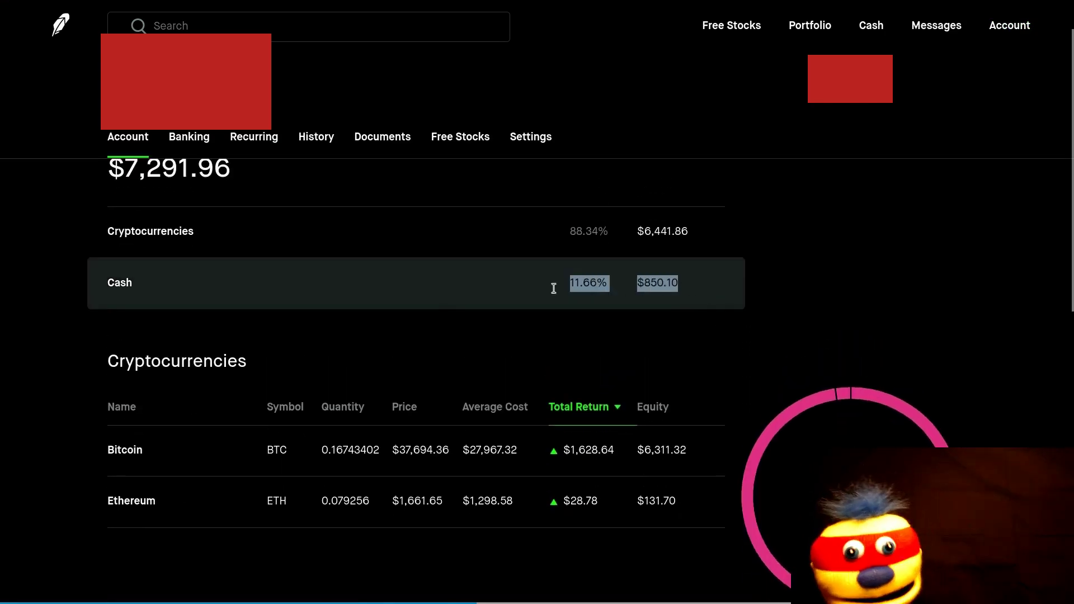
pyautogui.click(413, 290)
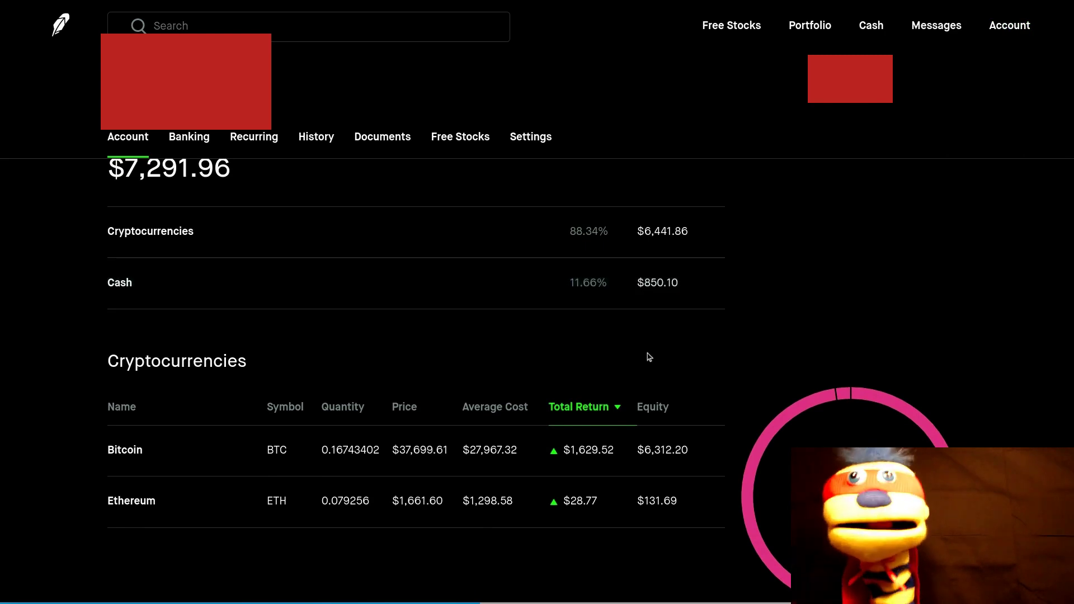
pyautogui.scroll(-1, 648, 358)
pyautogui.scroll(-3, 671, 391)
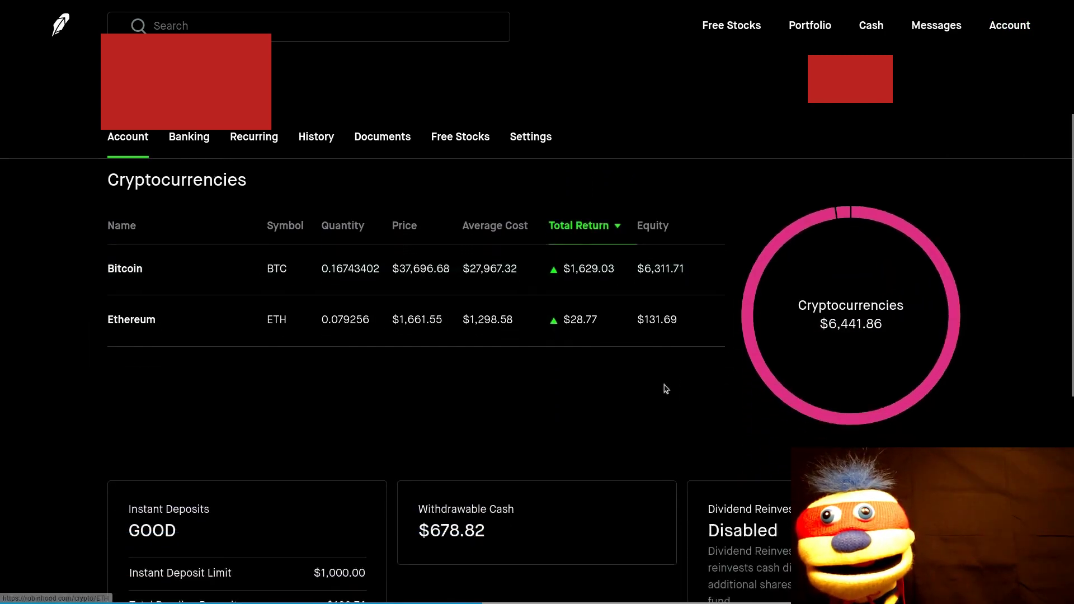
pyautogui.scroll(-1, 662, 327)
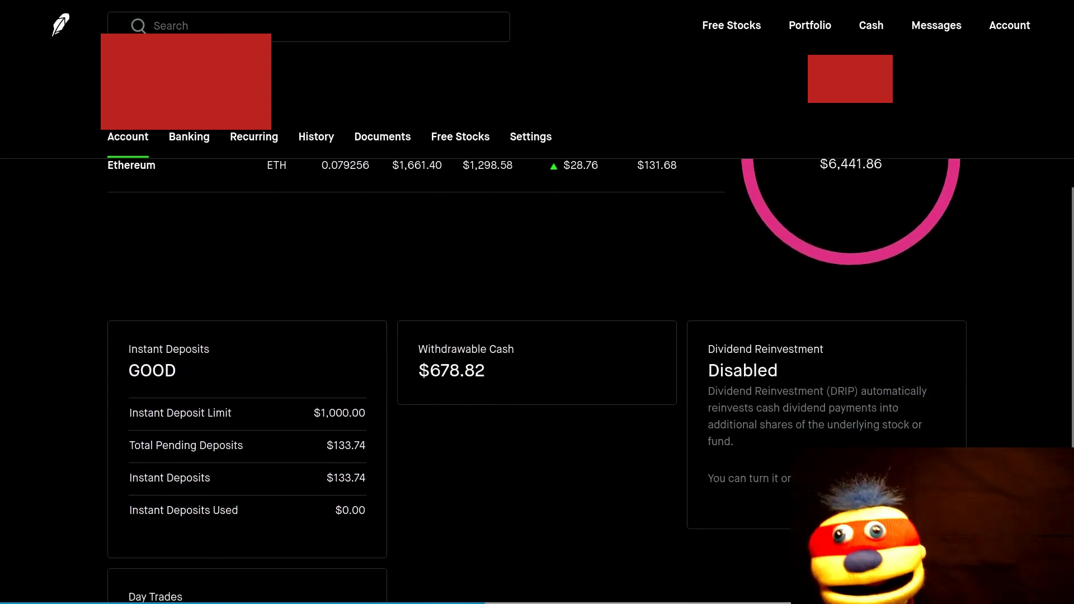
# - Add 80 to 575 in the calculator and highlight the withdrawable cash amount on the account page
pyautogui.click(560, 589)
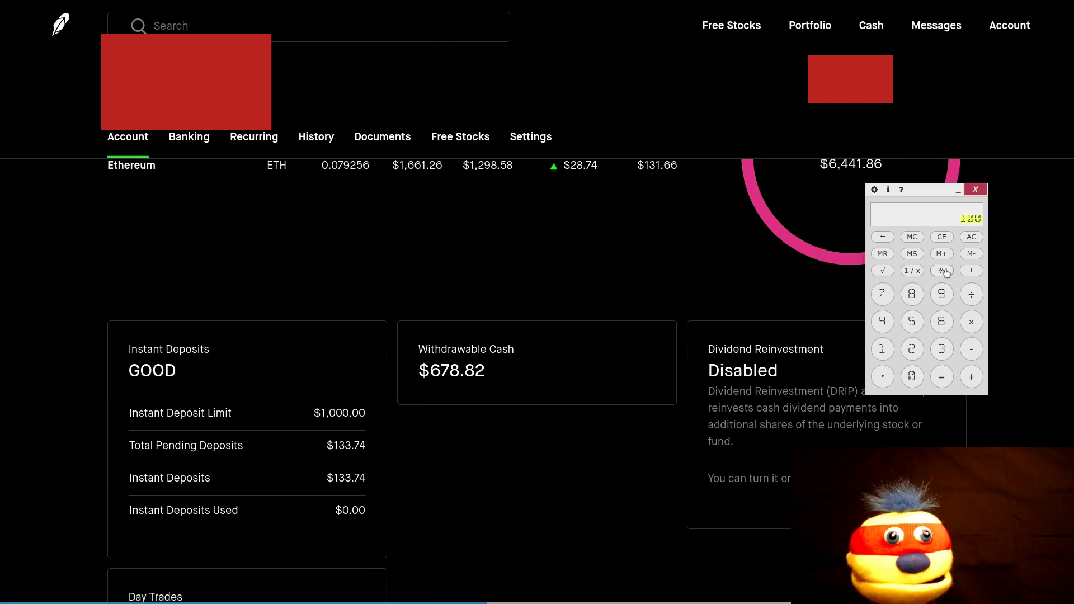
pyautogui.click(913, 323)
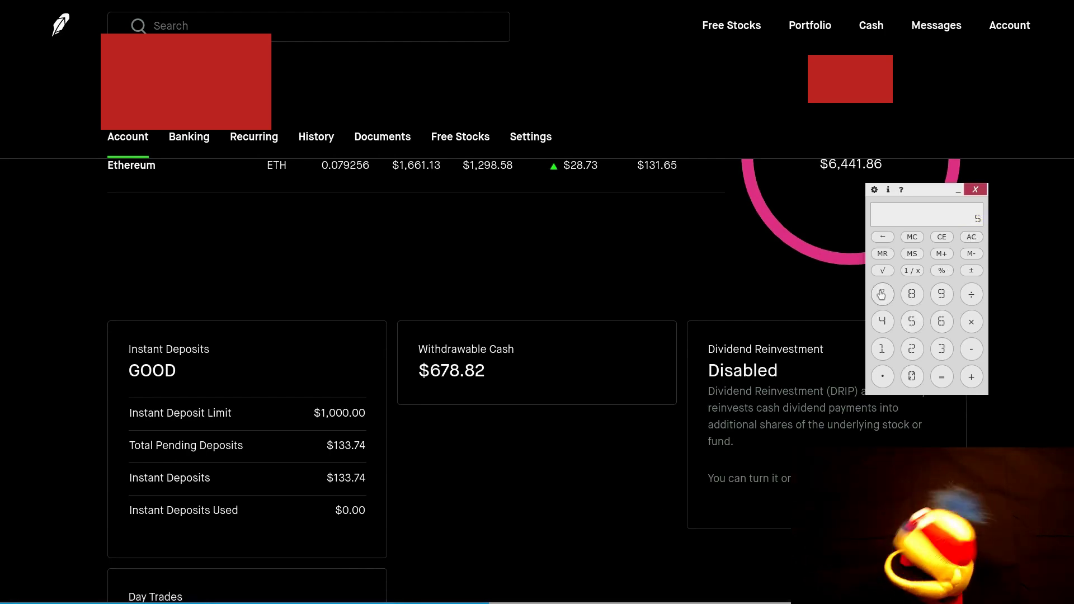
pyautogui.click(912, 293)
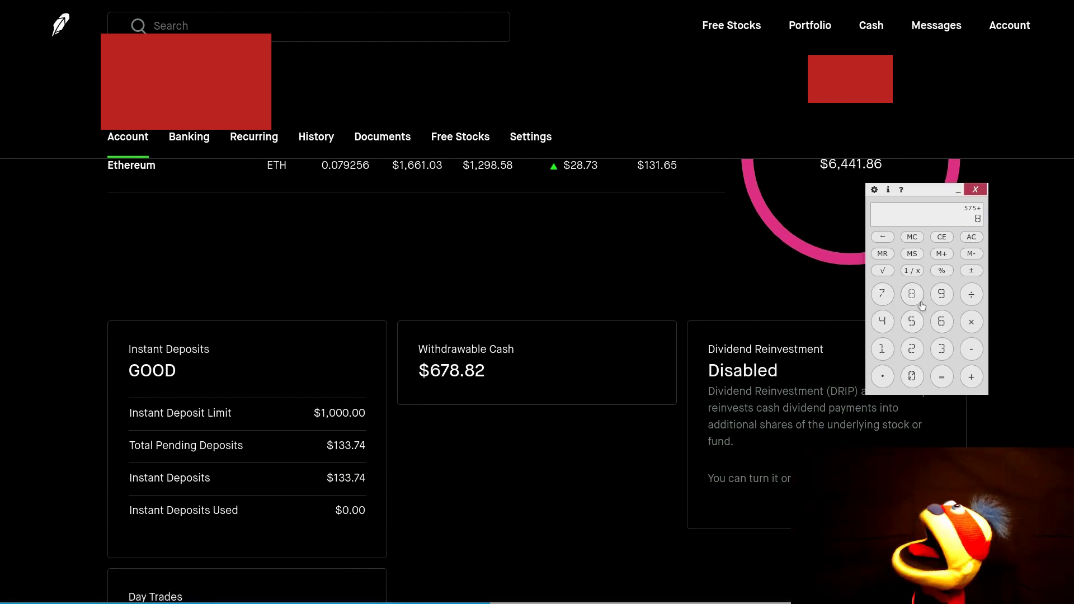
pyautogui.click(944, 378)
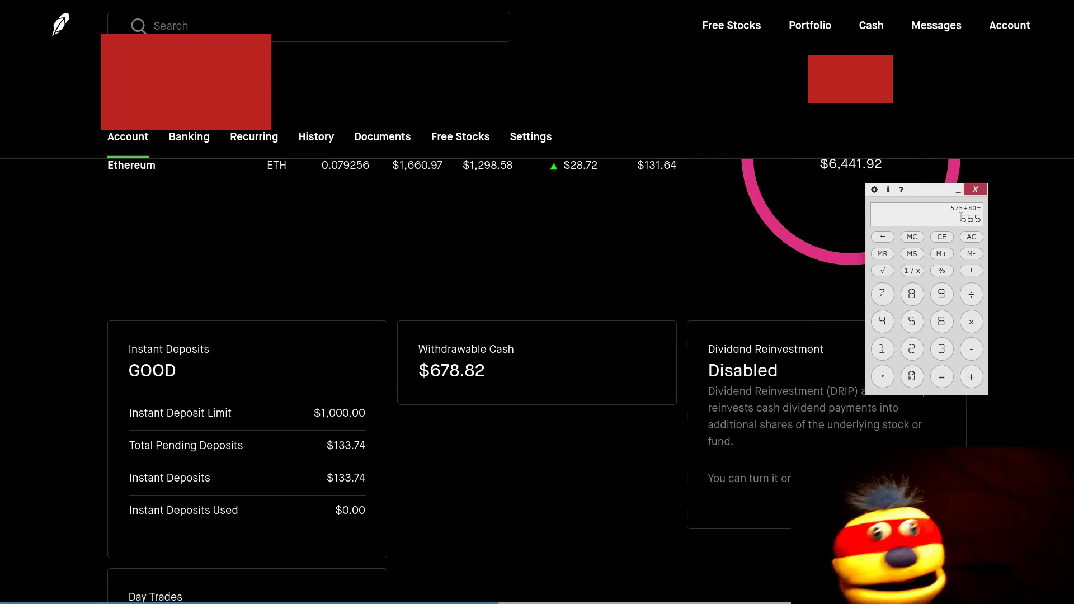
pyautogui.moveTo(520, 371); pyautogui.dragTo(445, 371)
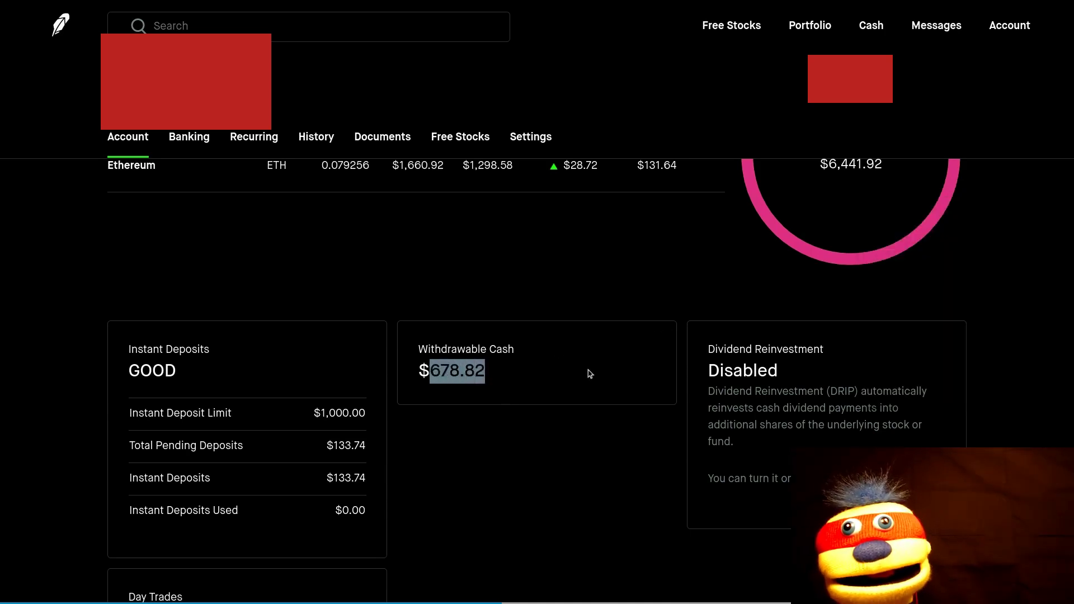
pyautogui.click(644, 417)
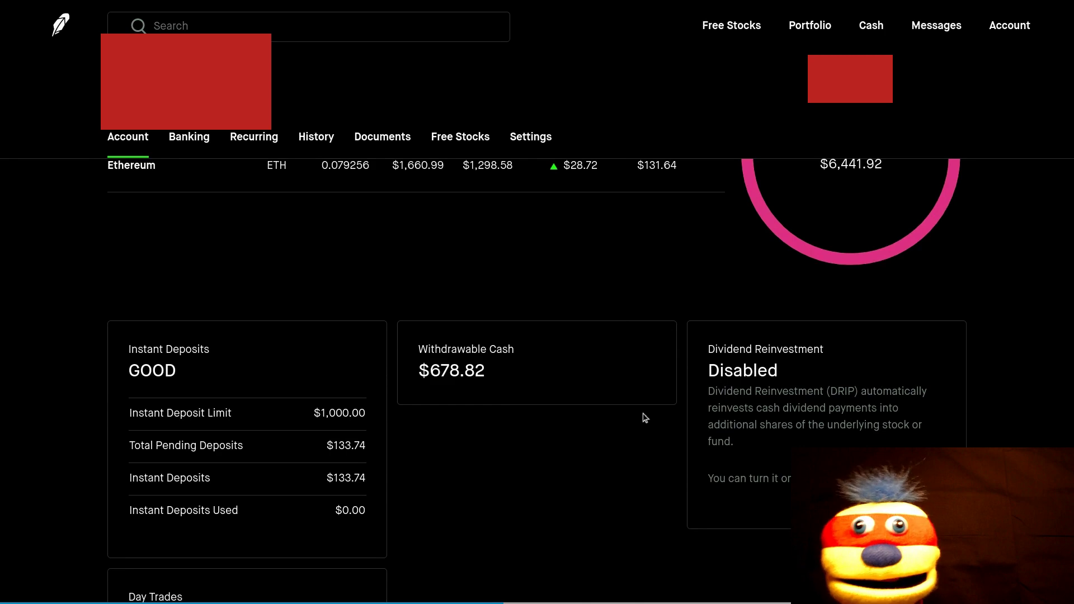
# - Open the Banking page with the linked accounts and transfer form, and bring up the calculator
pyautogui.scroll(7, 659, 481)
pyautogui.click(1022, 29)
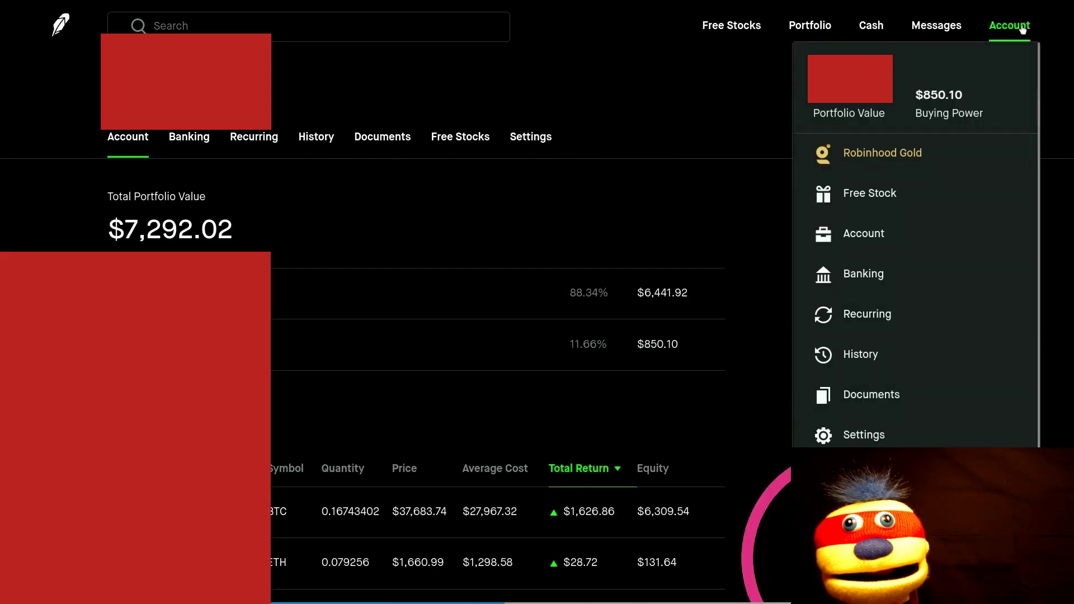
pyautogui.click(868, 273)
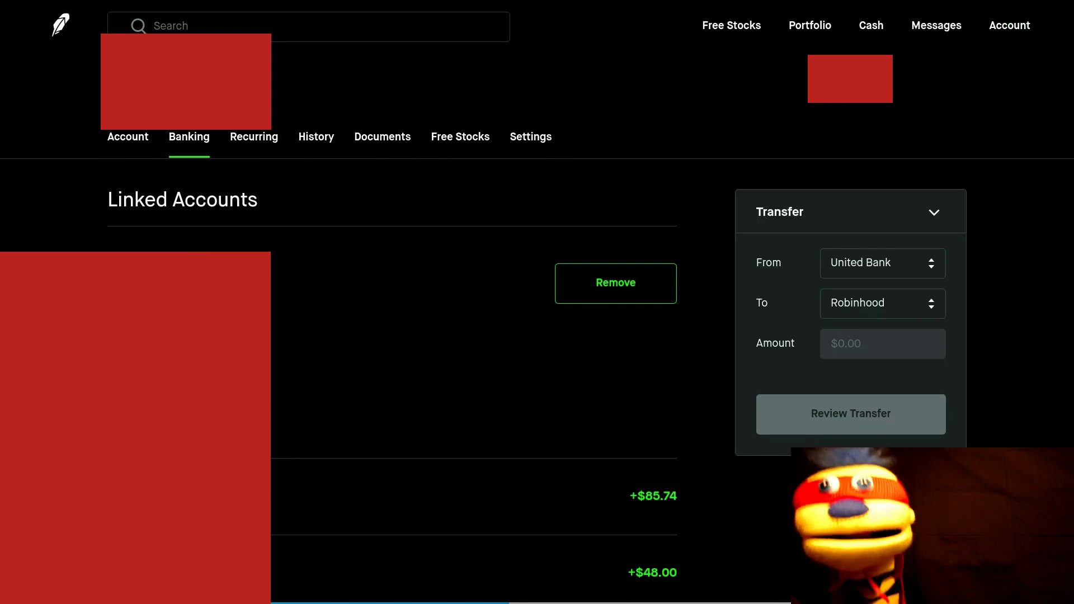
pyautogui.moveTo(641, 602)
pyautogui.click(558, 597)
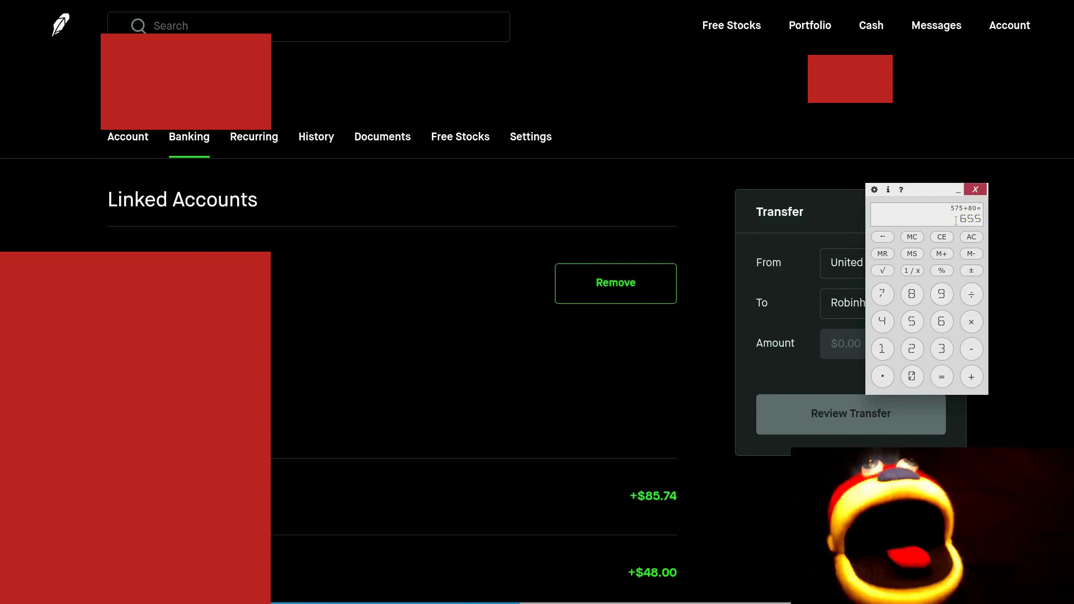
# - Copy the 655 result from the calculator and paste it as the amount in the transfer form
pyautogui.moveTo(949, 221); pyautogui.dragTo(993, 222)
pyautogui.rightClick(975, 220)
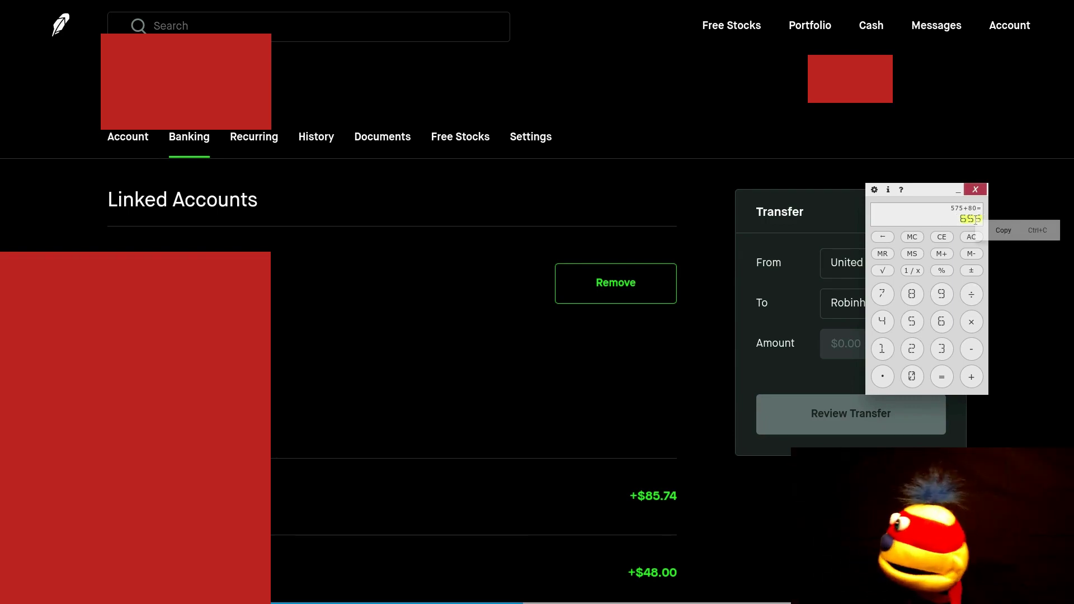
pyautogui.click(1002, 230)
pyautogui.click(1025, 258)
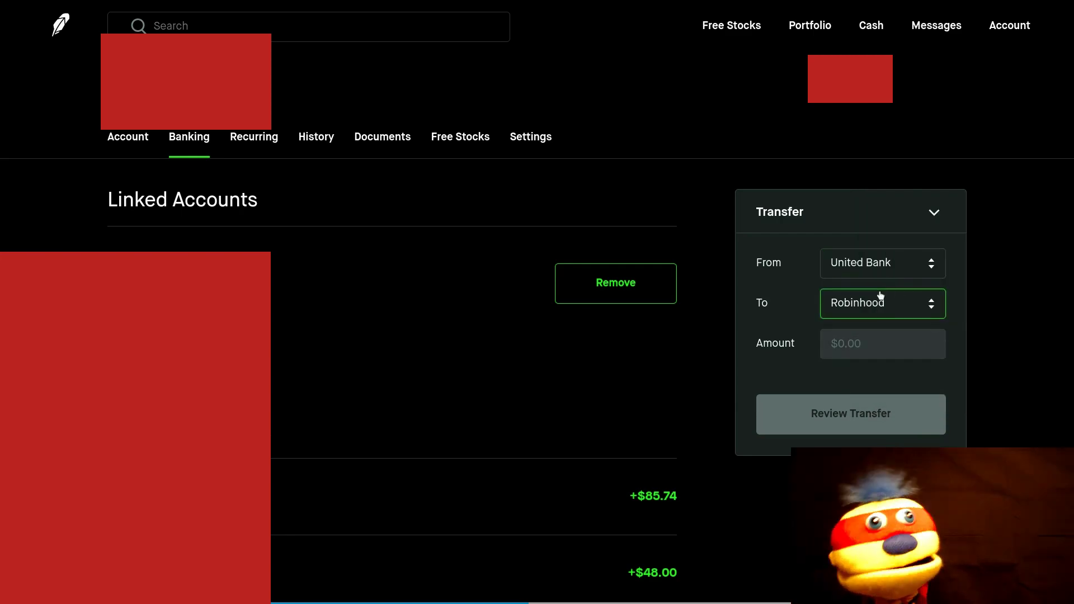
pyautogui.click(865, 346)
pyautogui.rightClick(864, 346)
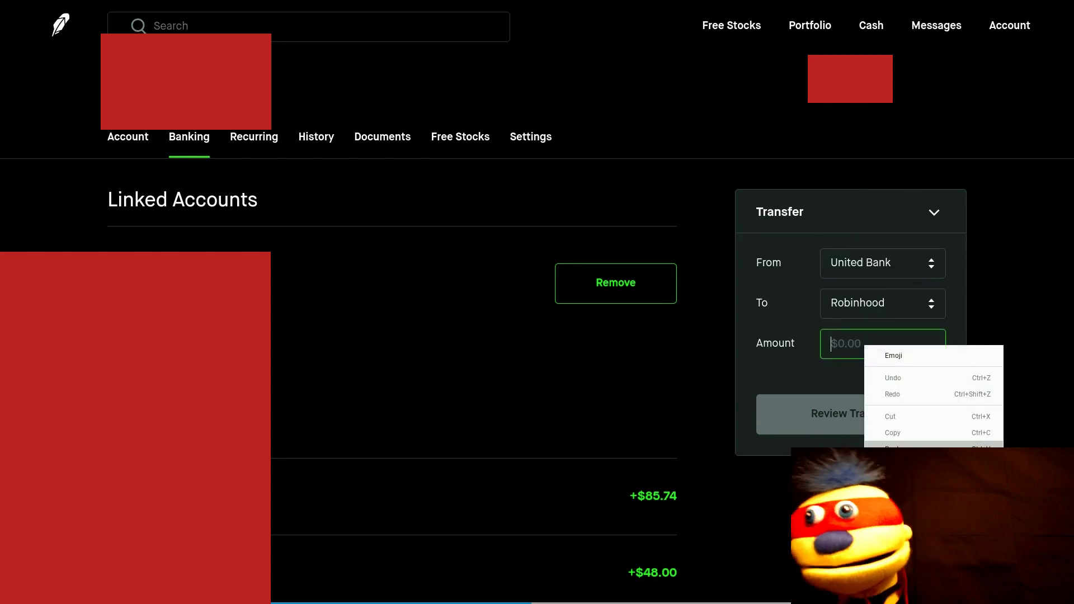
pyautogui.click(893, 448)
# - Set the transfer source to Robinhood with United Bank as the destination, and recheck the amount in the calculator
pyautogui.click(927, 264)
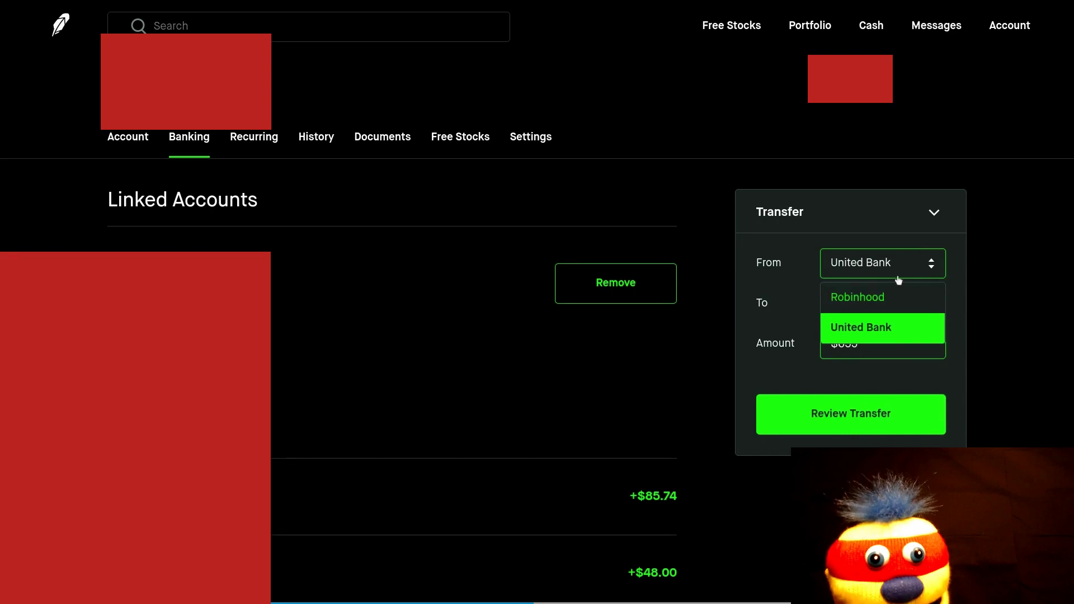
pyautogui.click(873, 297)
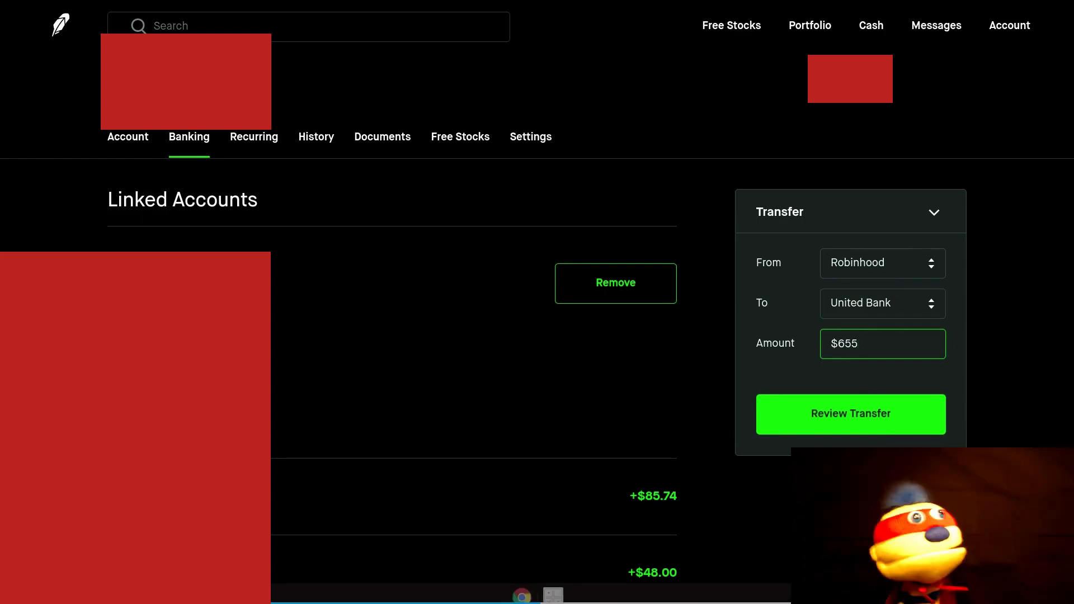
pyautogui.click(553, 595)
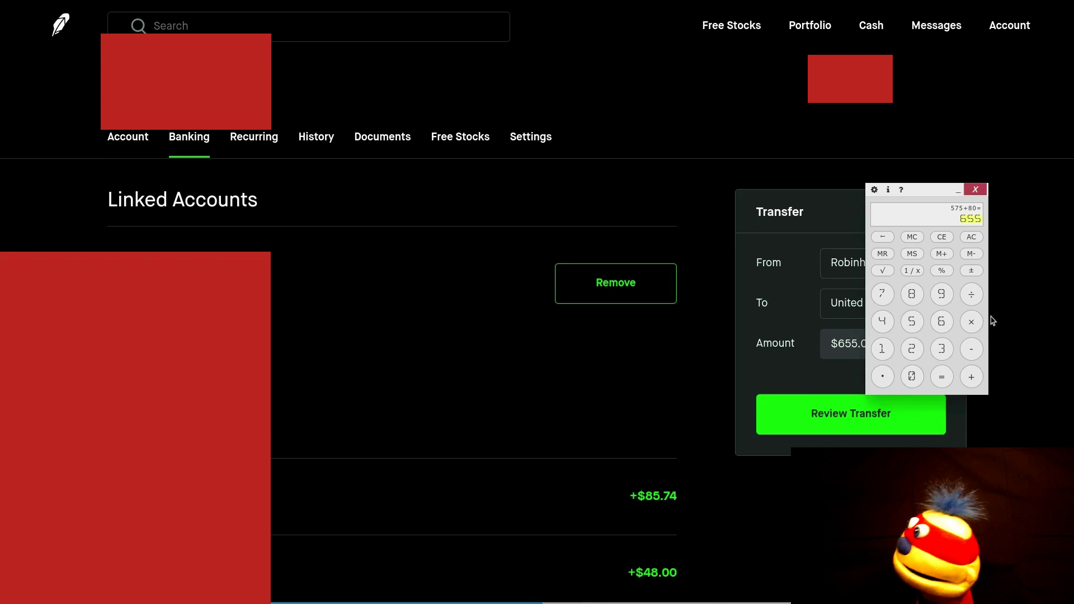
pyautogui.click(1020, 270)
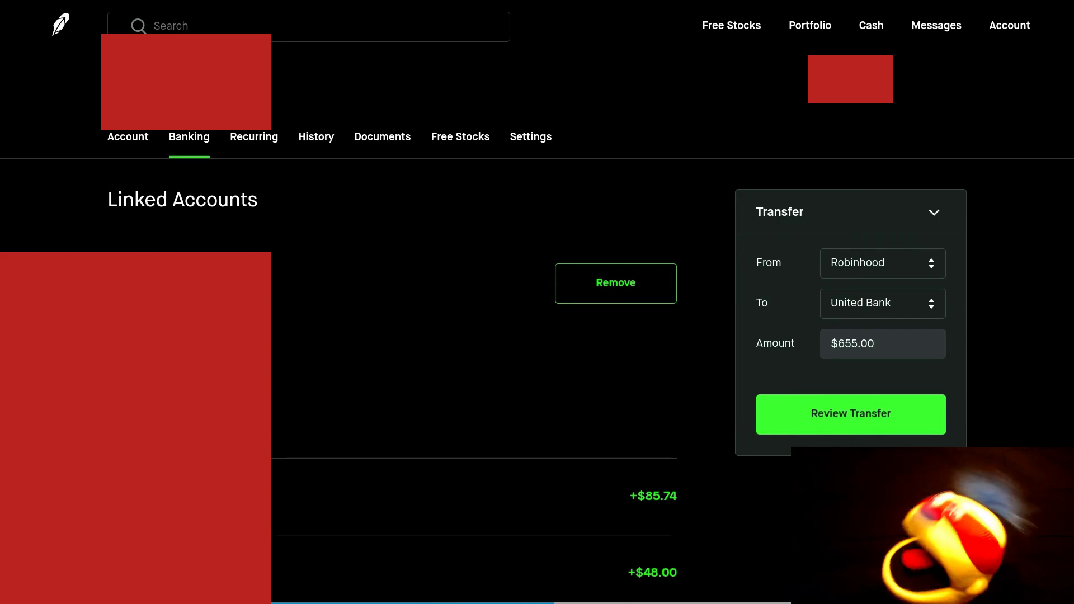
# - Review and submit the $655.00 withdrawal from Robinhood to United Bank, highlight the transfer messages, and dismiss the confirmation
pyautogui.click(853, 412)
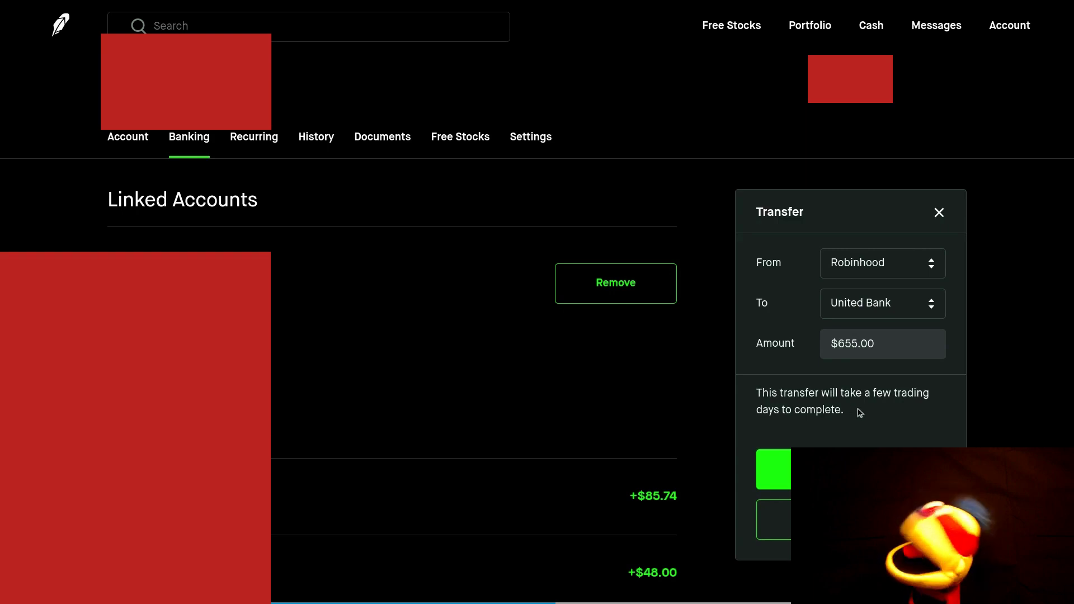
pyautogui.moveTo(847, 412); pyautogui.dragTo(747, 395)
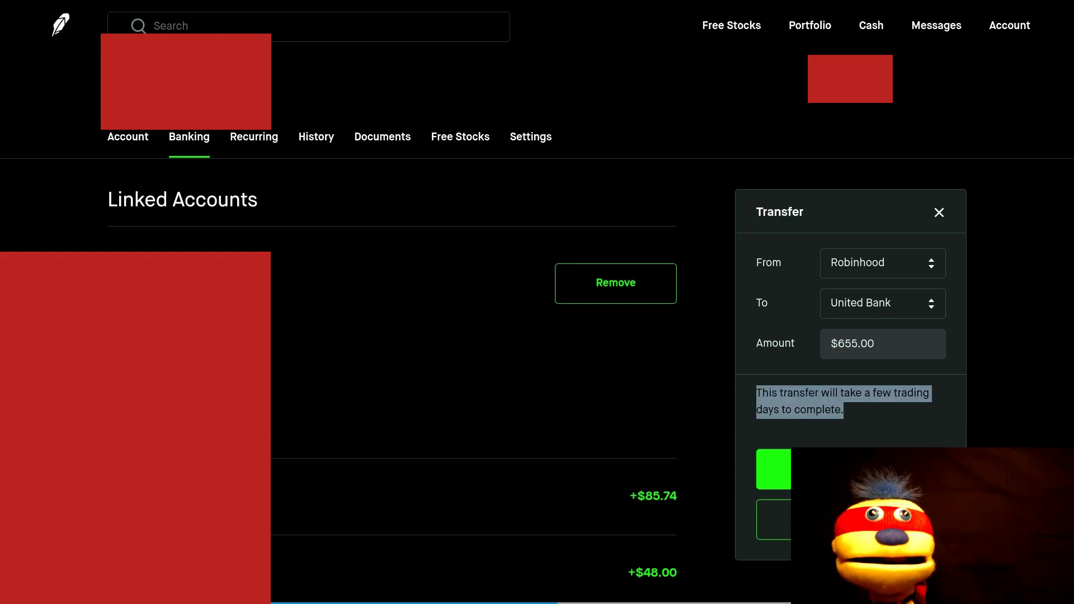
pyautogui.click(894, 421)
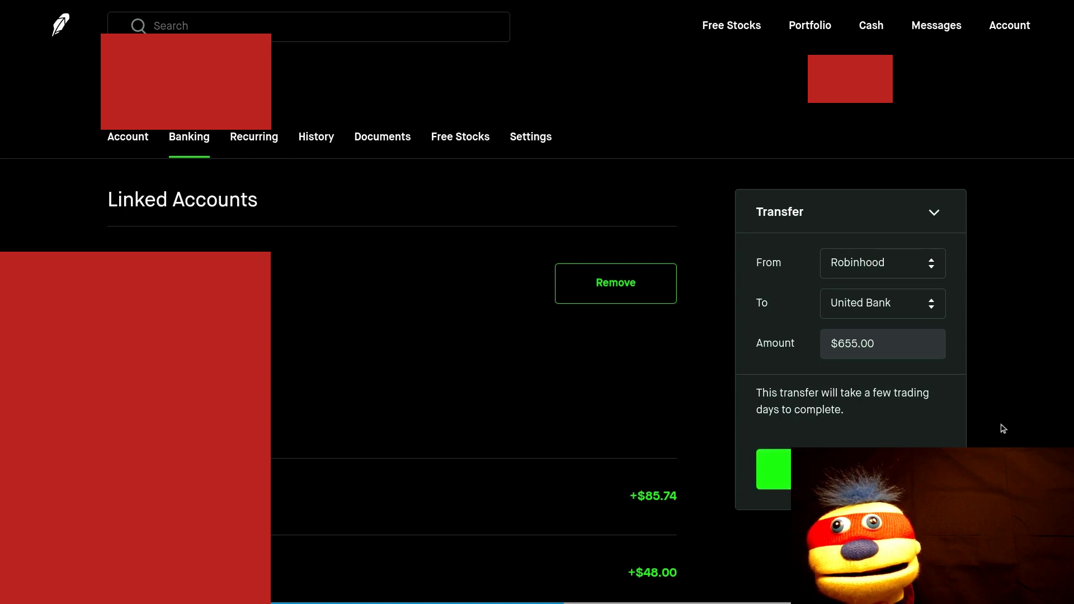
pyautogui.moveTo(969, 436); pyautogui.dragTo(768, 358)
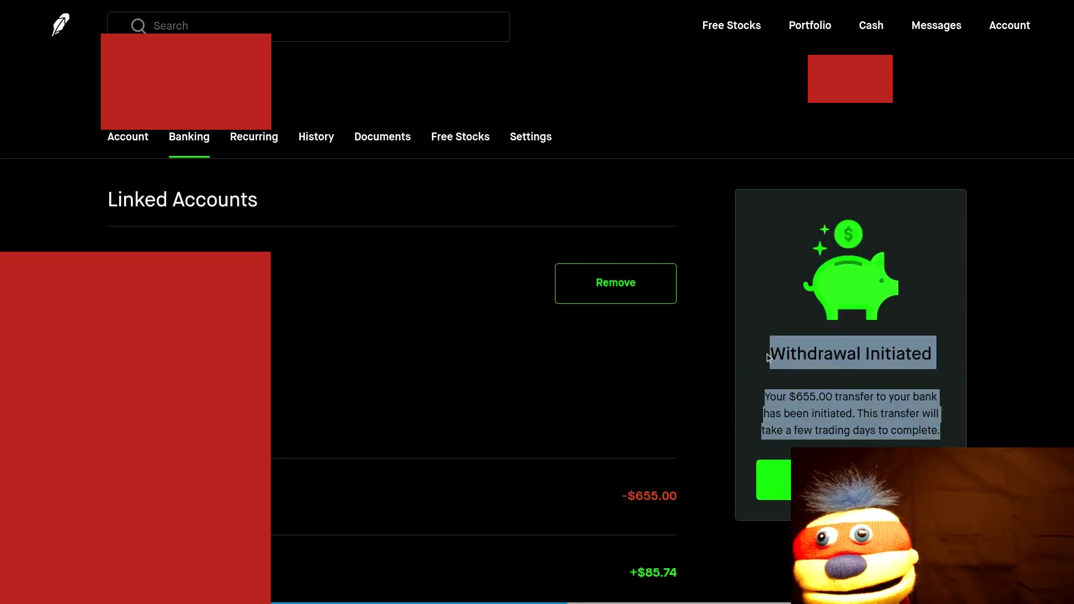
pyautogui.click(761, 271)
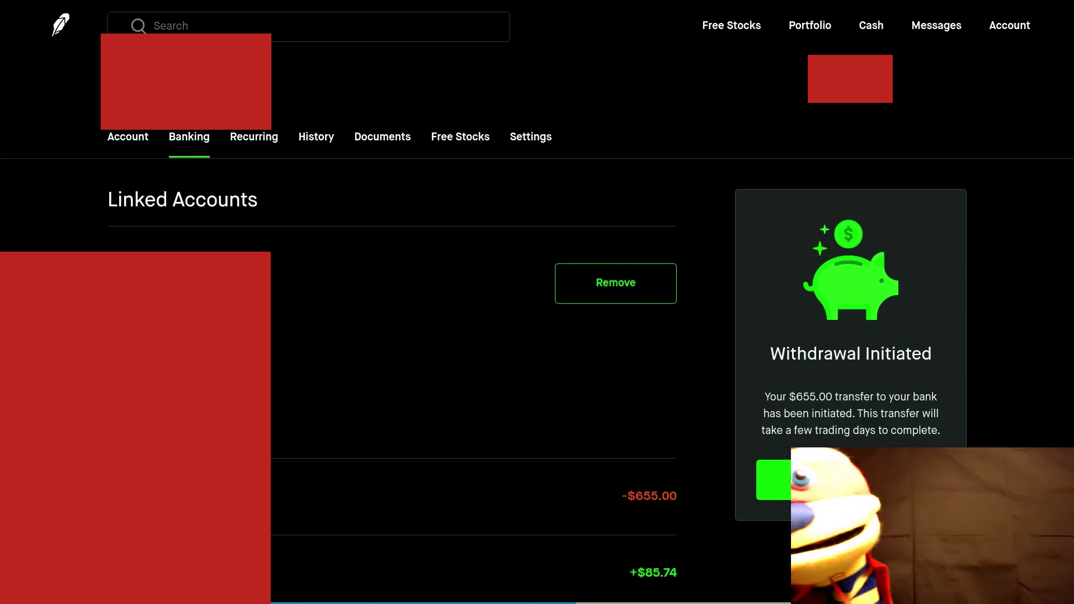
pyautogui.press('Return')
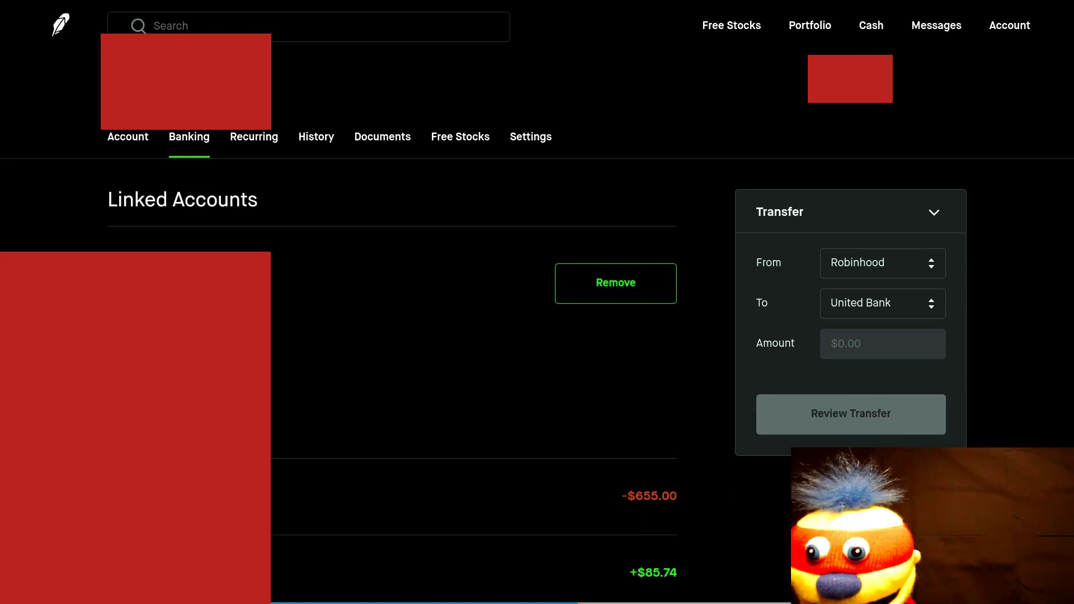
# - Open the account overview and highlight the Cash row to check the balance after the withdrawal
pyautogui.click(1009, 25)
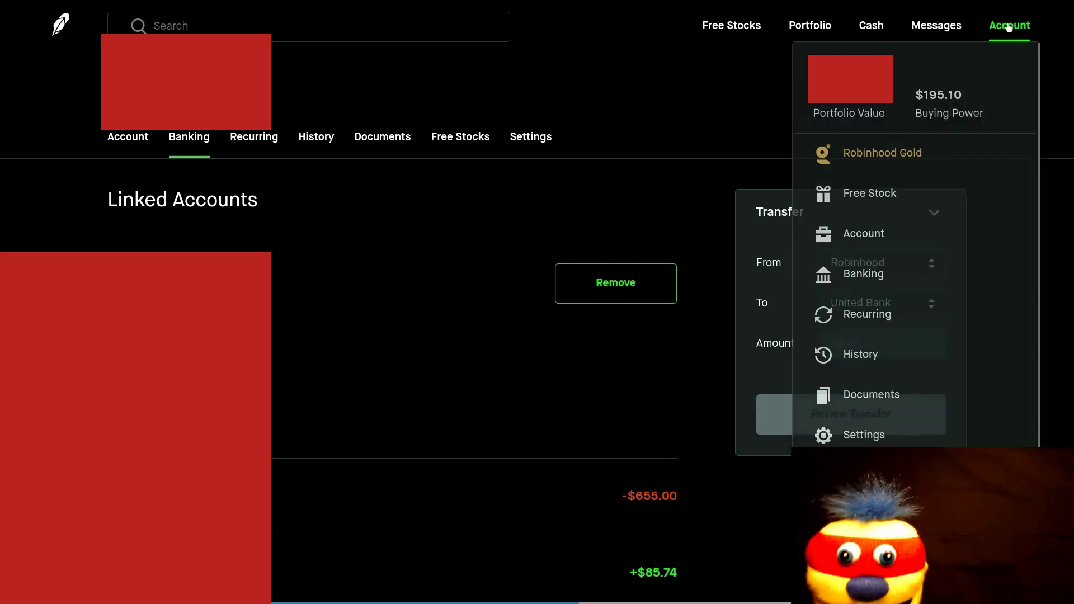
pyautogui.click(864, 235)
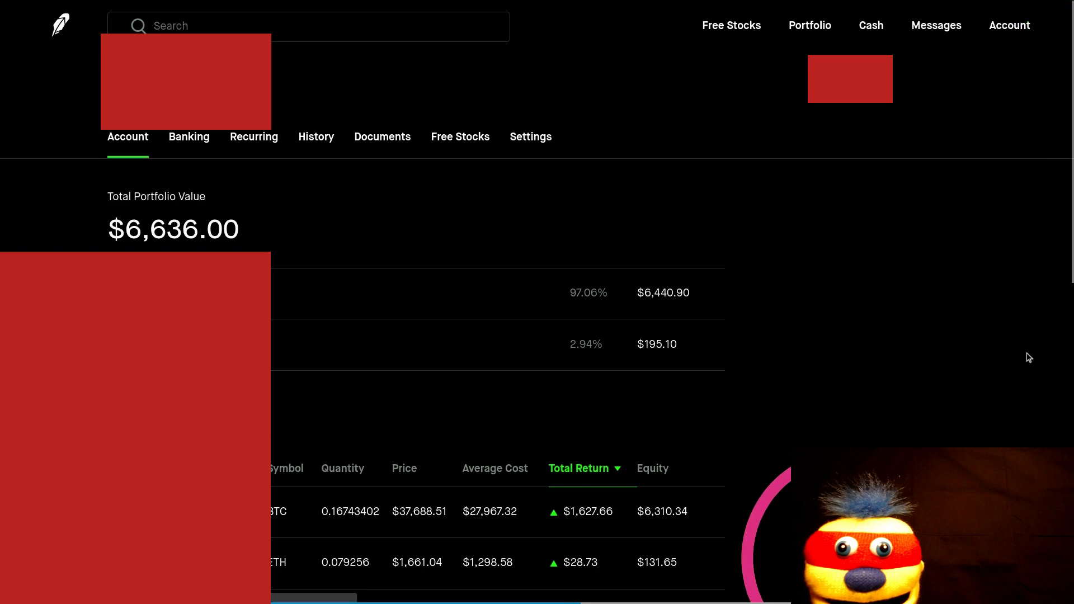
pyautogui.moveTo(709, 355); pyautogui.dragTo(581, 336)
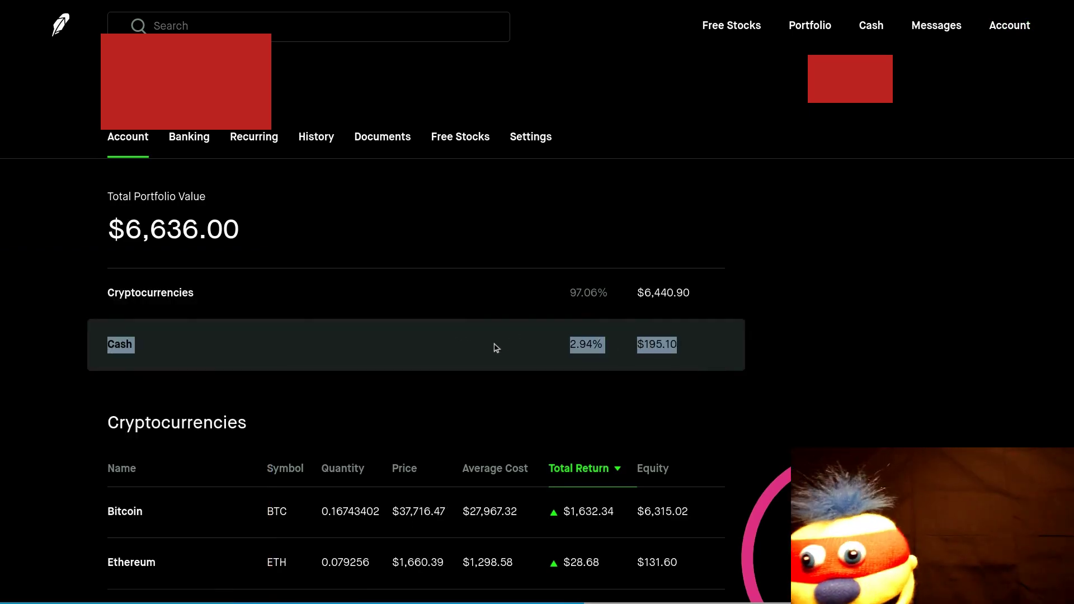
pyautogui.click(496, 348)
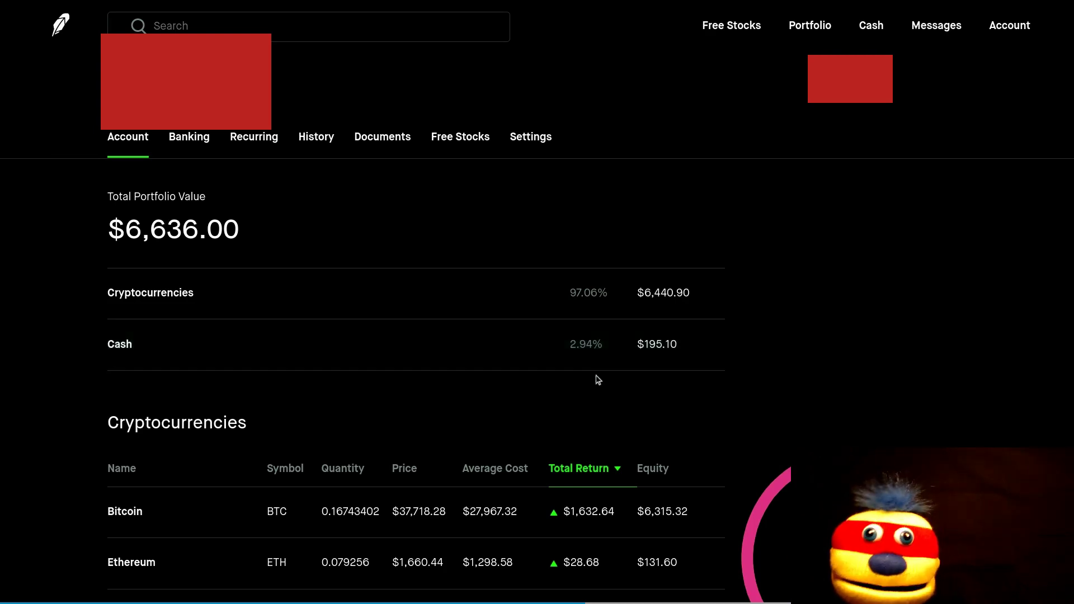
# - Find the Withdrawable Cash card on the account overview and highlight its amount
pyautogui.scroll(-10, 707, 417)
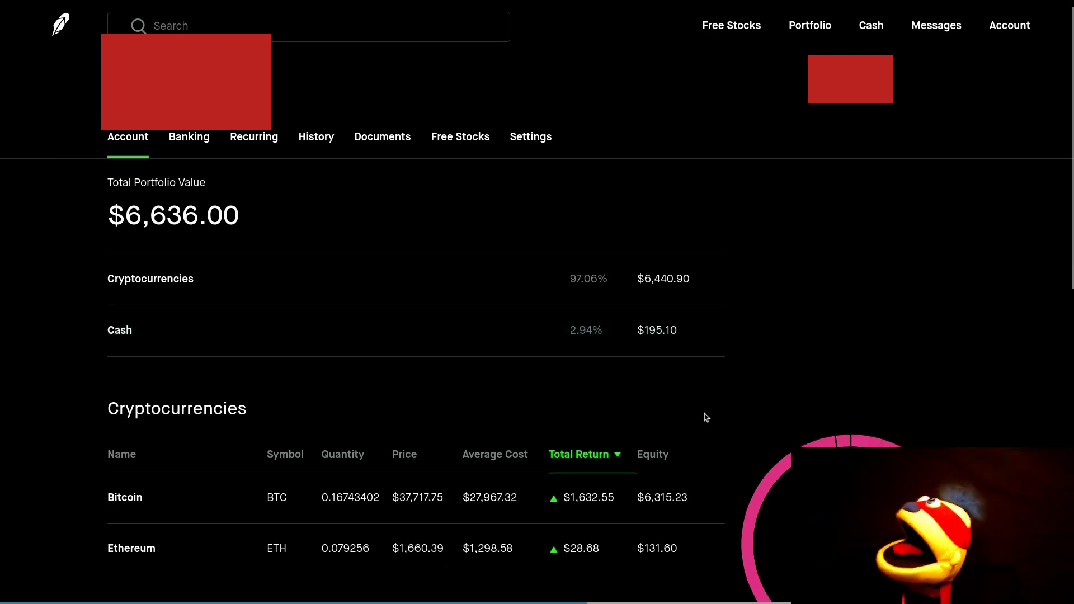
pyautogui.scroll(4, 707, 420)
pyautogui.scroll(-6, 713, 427)
pyautogui.scroll(5, 715, 429)
pyautogui.moveTo(476, 401); pyautogui.dragTo(402, 396)
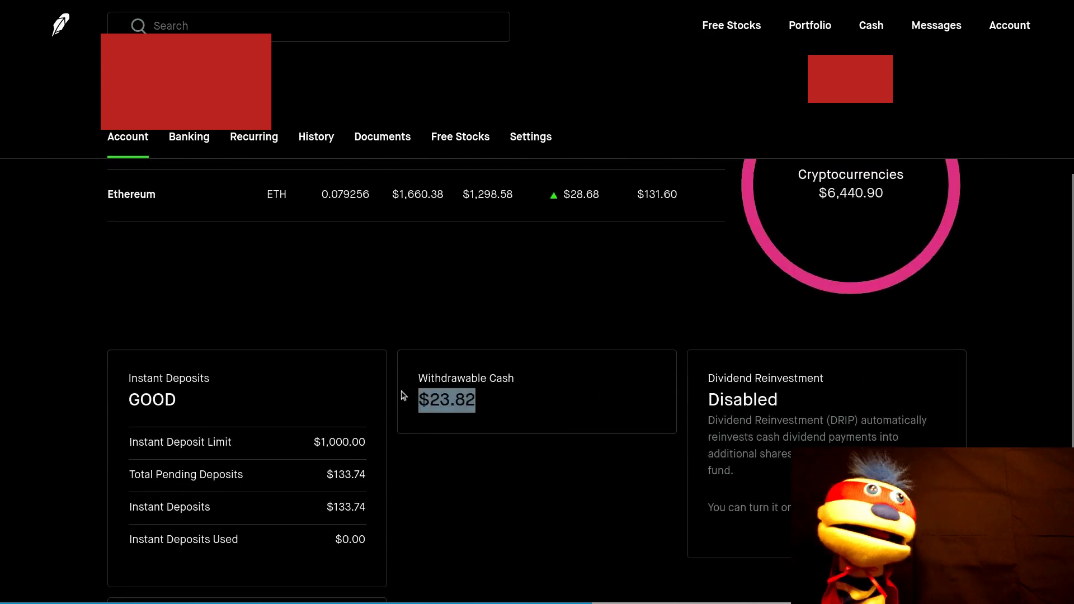
pyautogui.click(599, 524)
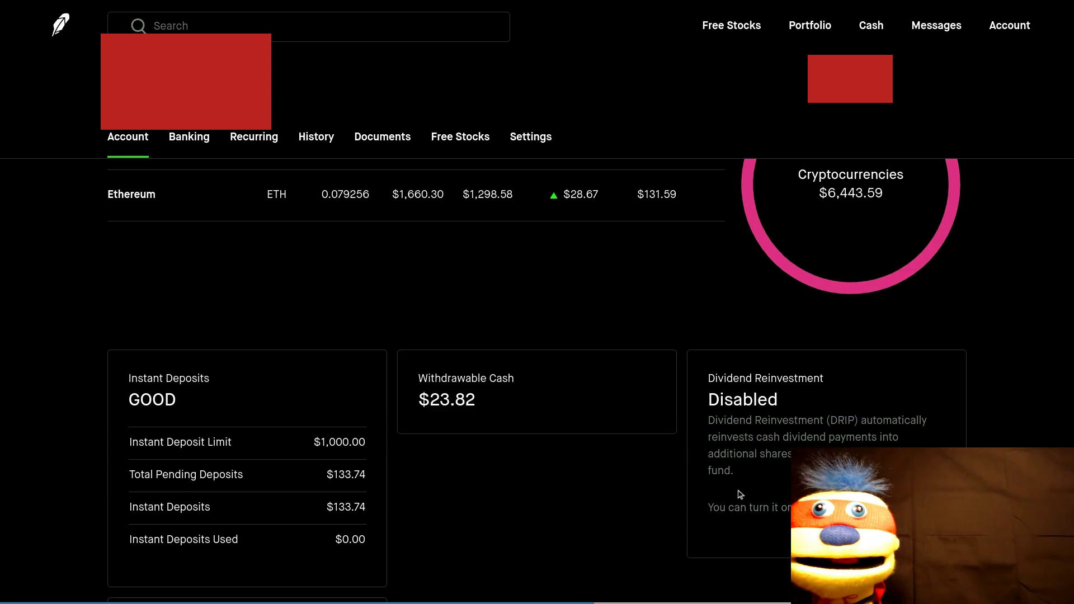
# - Open the account history page to view the pending transfers
pyautogui.scroll(5, 740, 494)
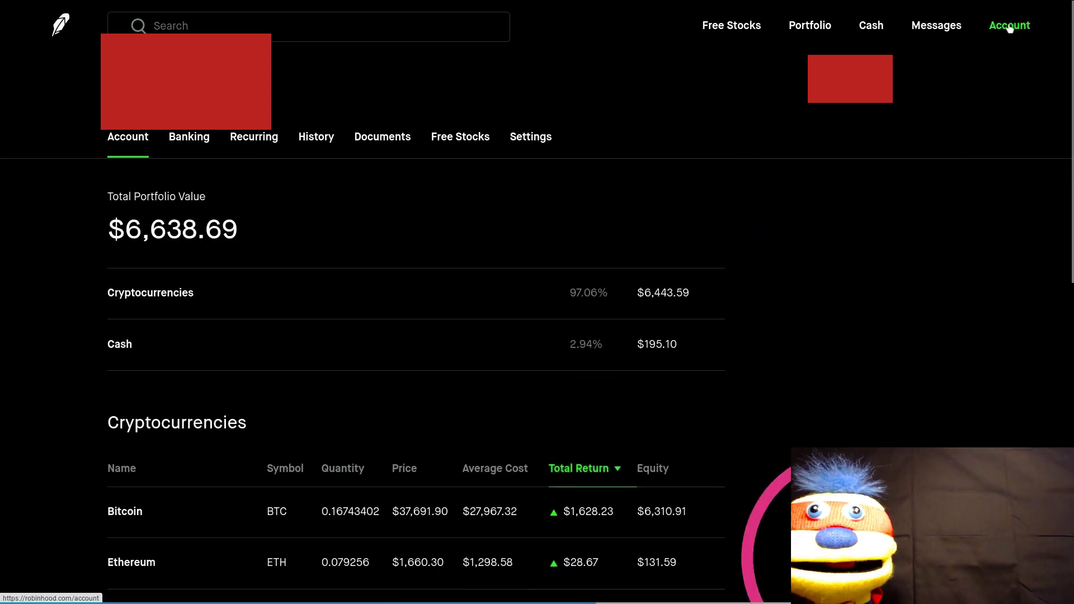
pyautogui.click(1008, 25)
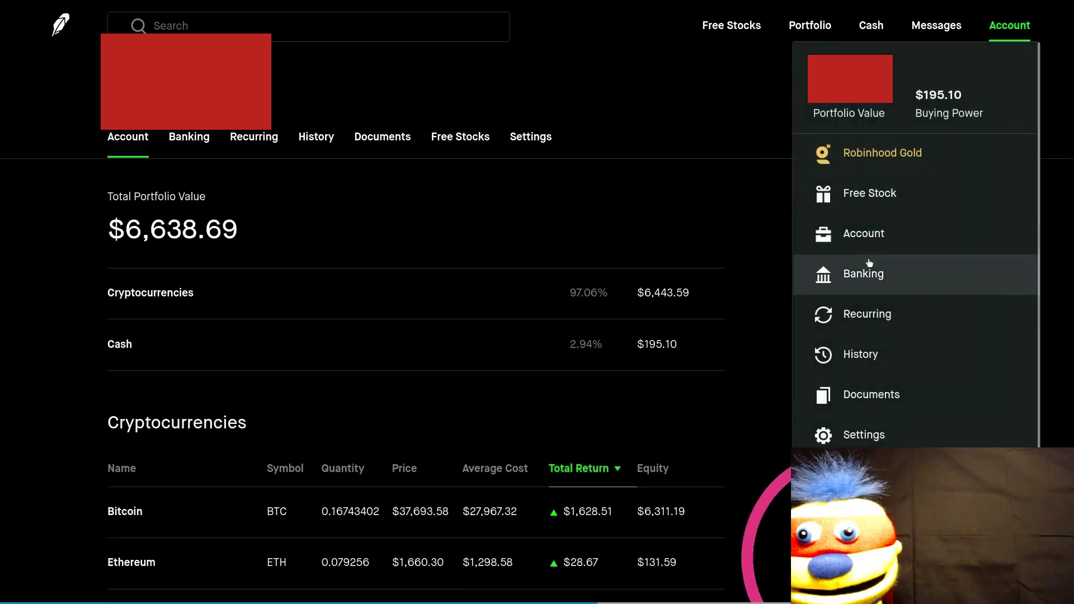
pyautogui.click(848, 362)
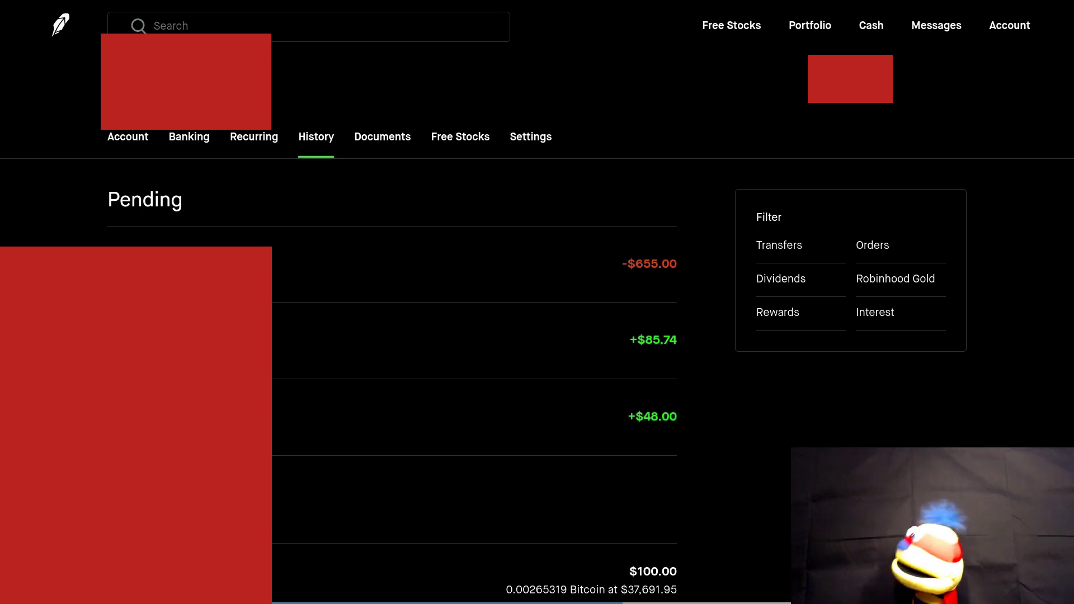
# - Return to the account overview, check the withdrawable cash, and copy the Cash amount without the dollar sign
pyautogui.click(1009, 25)
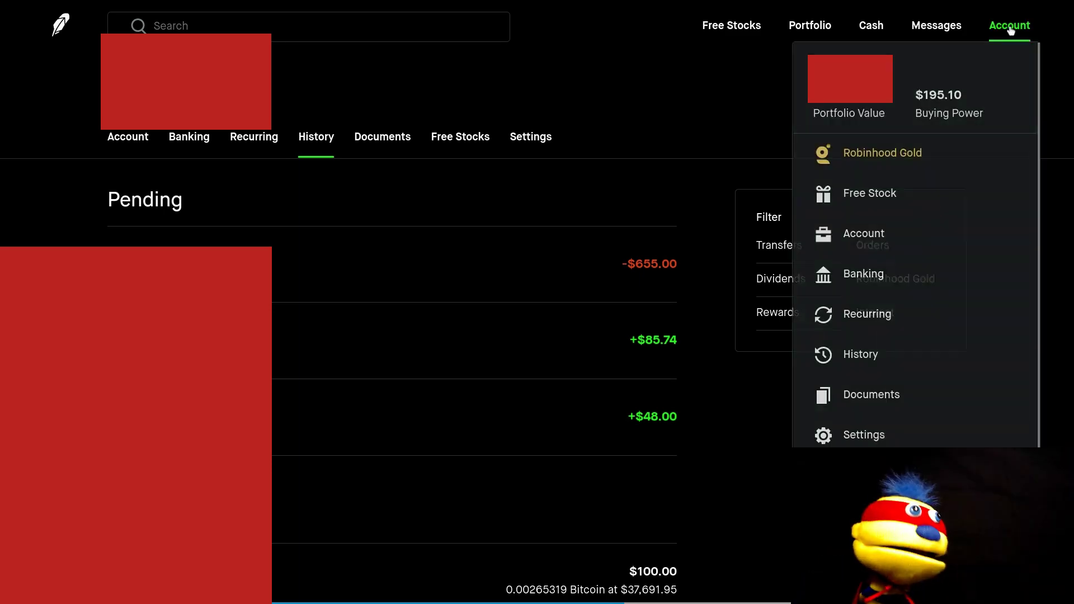
pyautogui.click(883, 232)
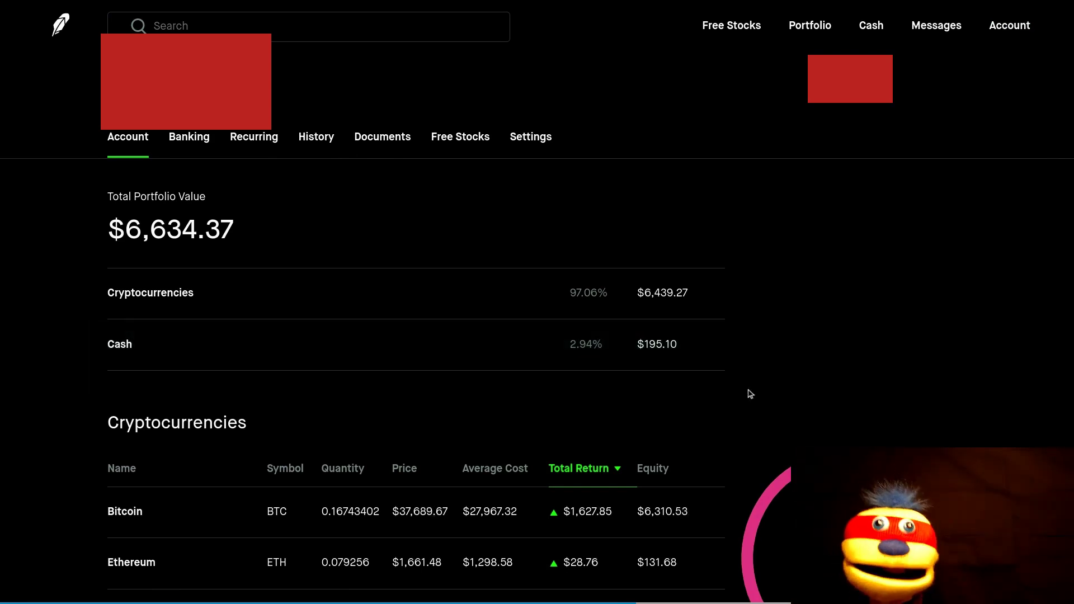
pyautogui.scroll(-10, 744, 393)
pyautogui.scroll(4, 669, 367)
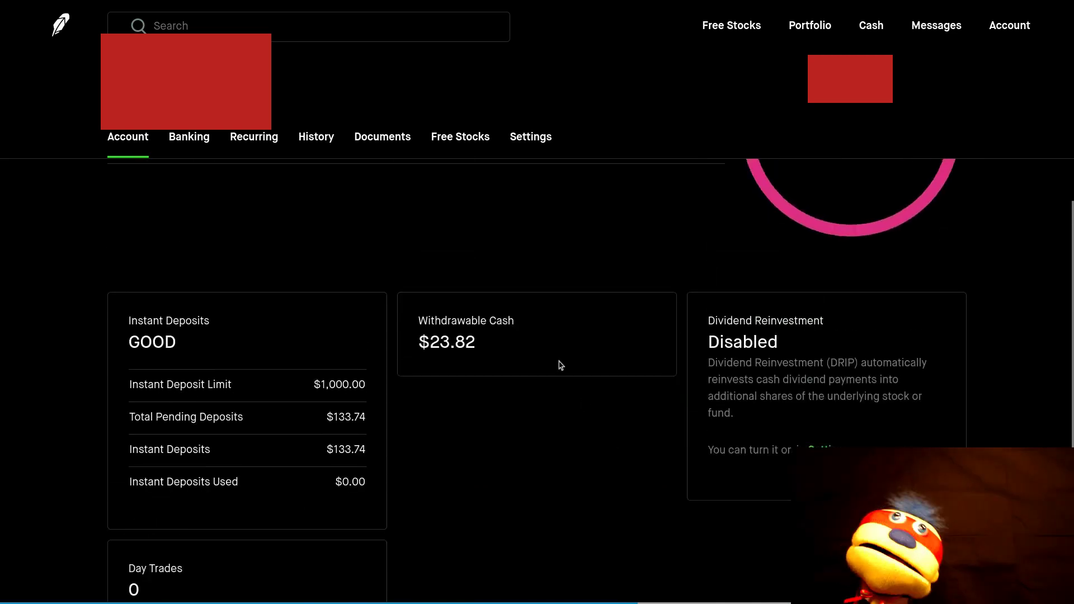
pyautogui.scroll(6, 559, 365)
pyautogui.moveTo(672, 344); pyautogui.dragTo(640, 344)
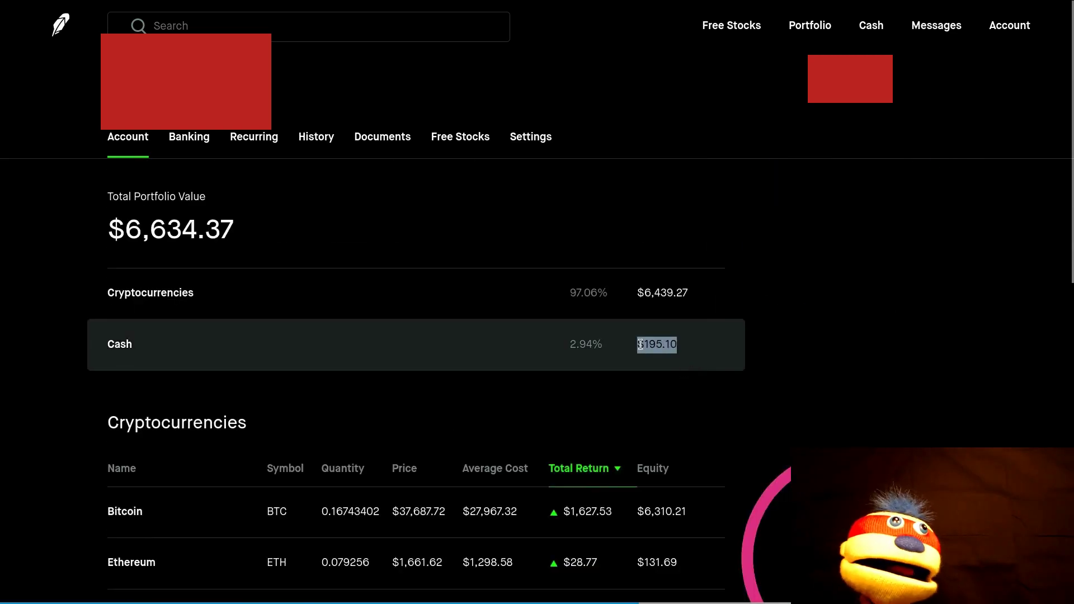
pyautogui.rightClick(672, 349)
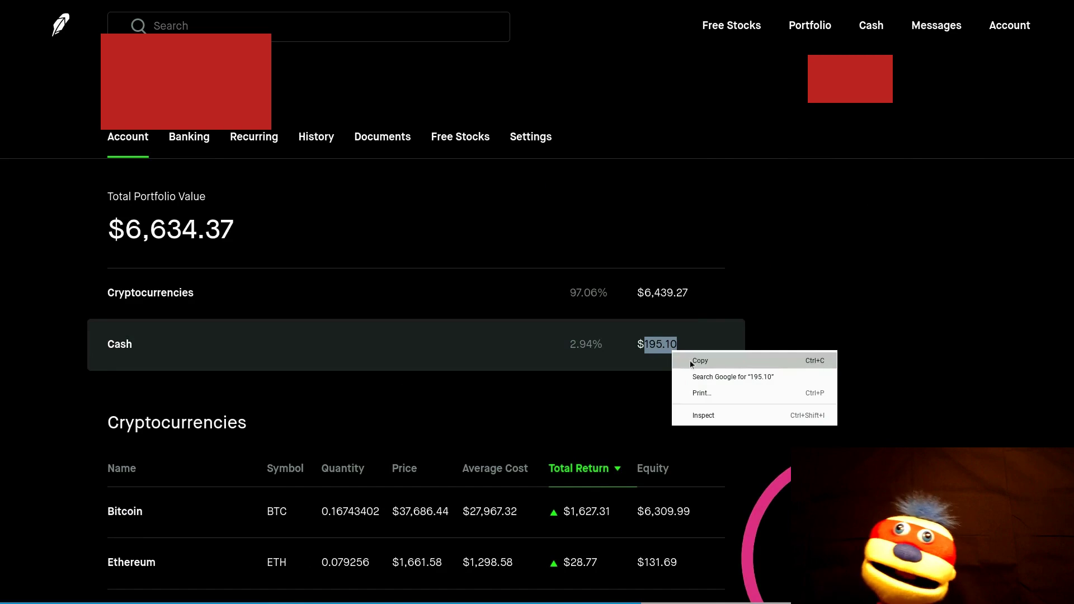
pyautogui.click(690, 360)
# - Check the buying power in the account summary, return to the portfolio home page, and open the ETH trading page
pyautogui.click(1009, 25)
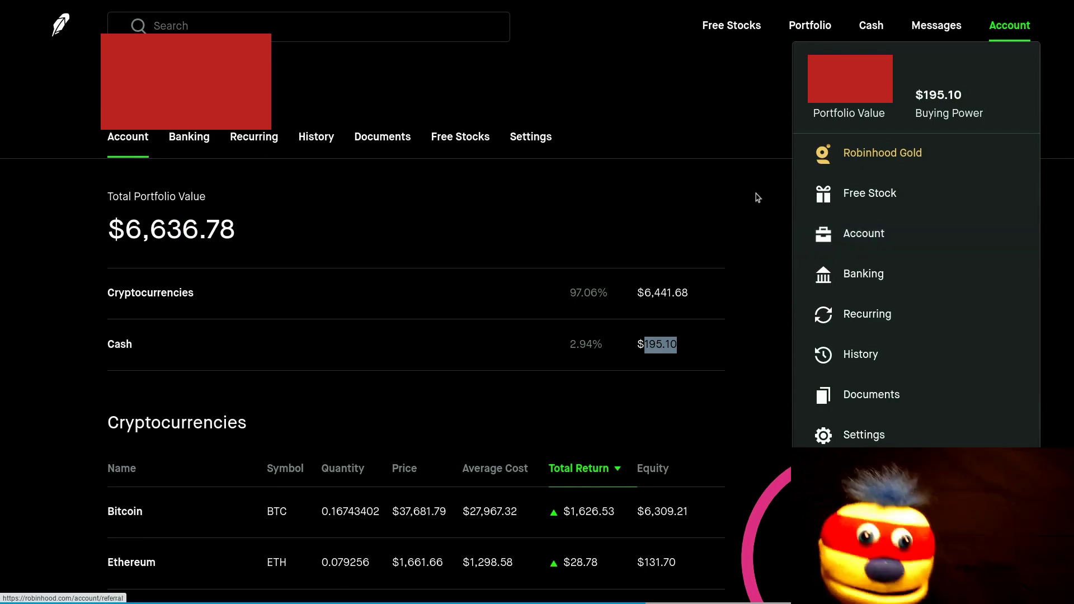
pyautogui.click(60, 24)
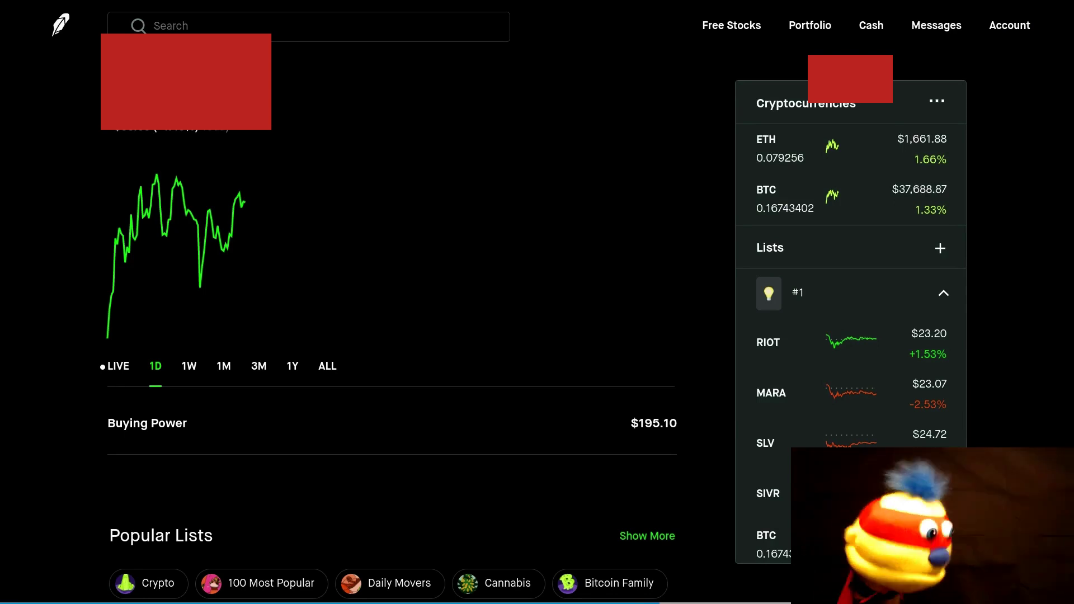
pyautogui.click(886, 145)
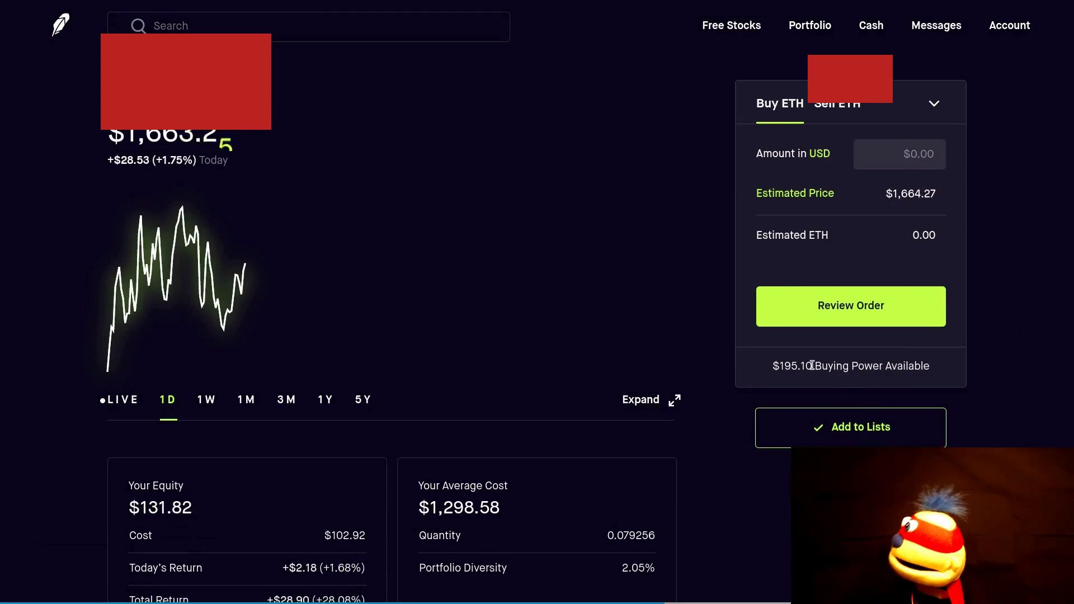
# - Copy the available buying power of 195.10 into the USD amount of the ETH buy order and review the order
pyautogui.moveTo(812, 366); pyautogui.dragTo(780, 366)
pyautogui.rightClick(790, 367)
pyautogui.click(830, 378)
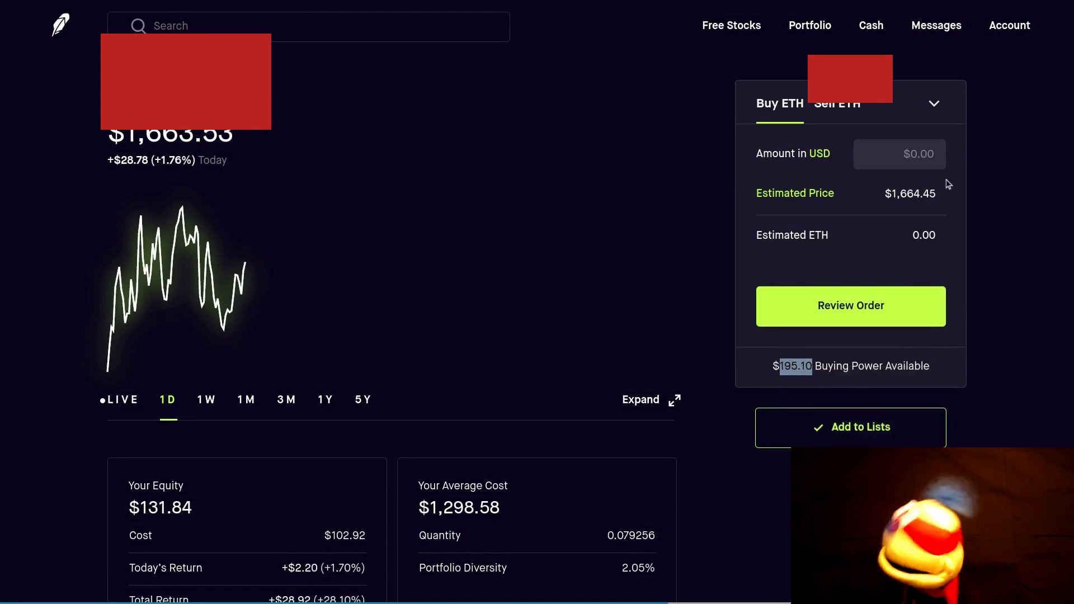
pyautogui.click(904, 159)
pyautogui.rightClick(903, 157)
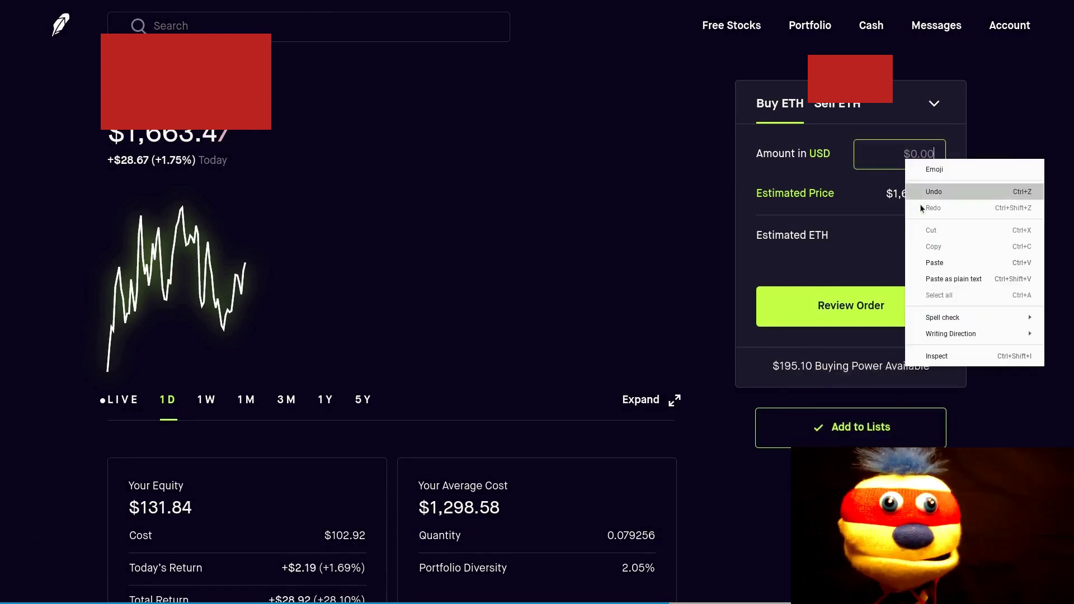
pyautogui.click(936, 263)
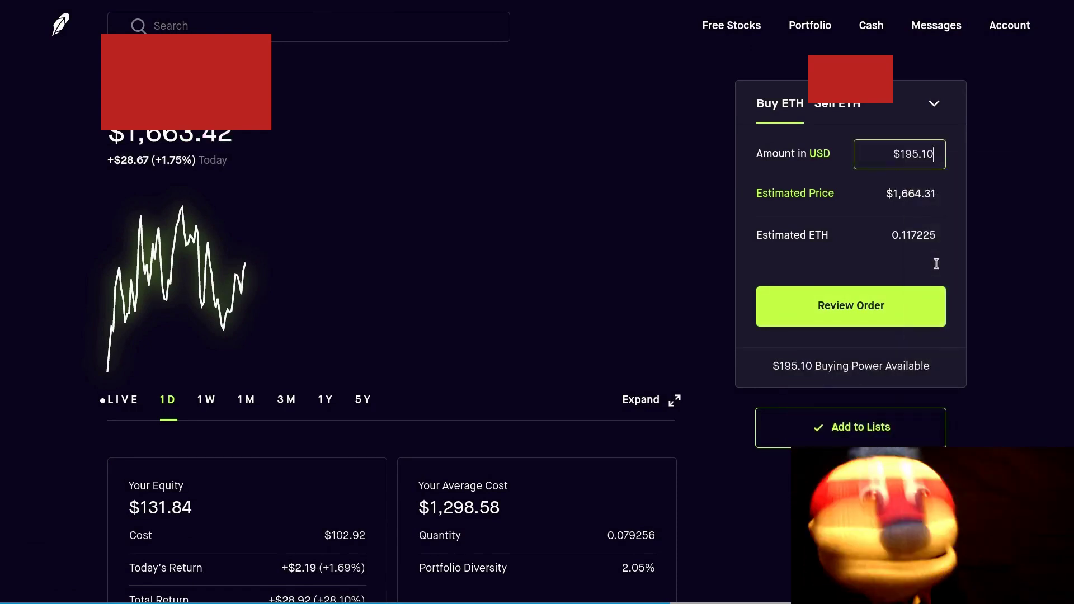
pyautogui.click(854, 312)
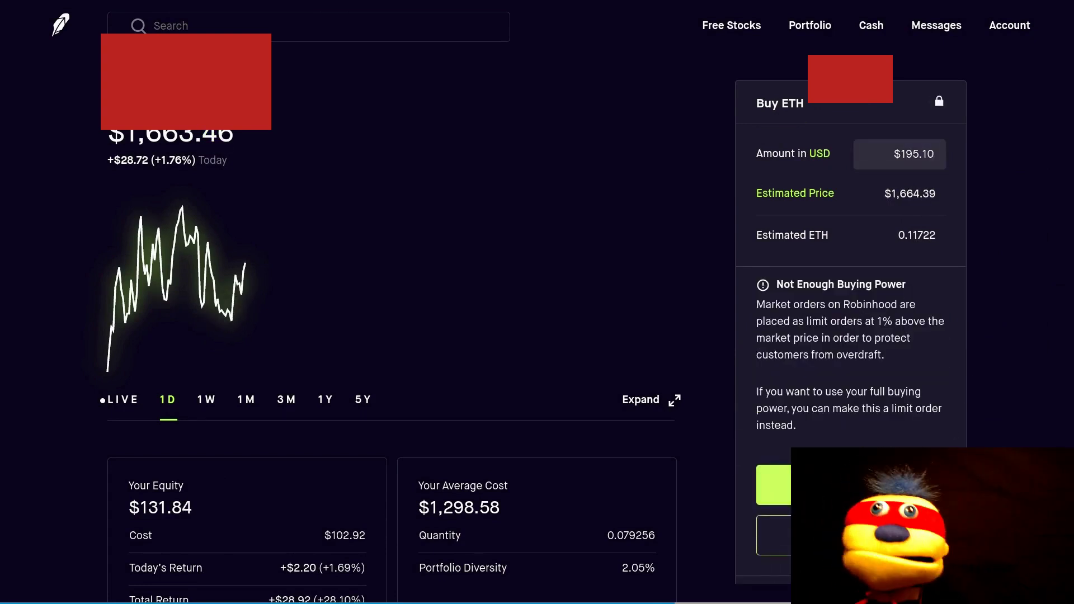
# - Convert the ETH purchase to a limit order and set the ETH limit price to $1,666.12
pyautogui.click(851, 485)
pyautogui.click(933, 193)
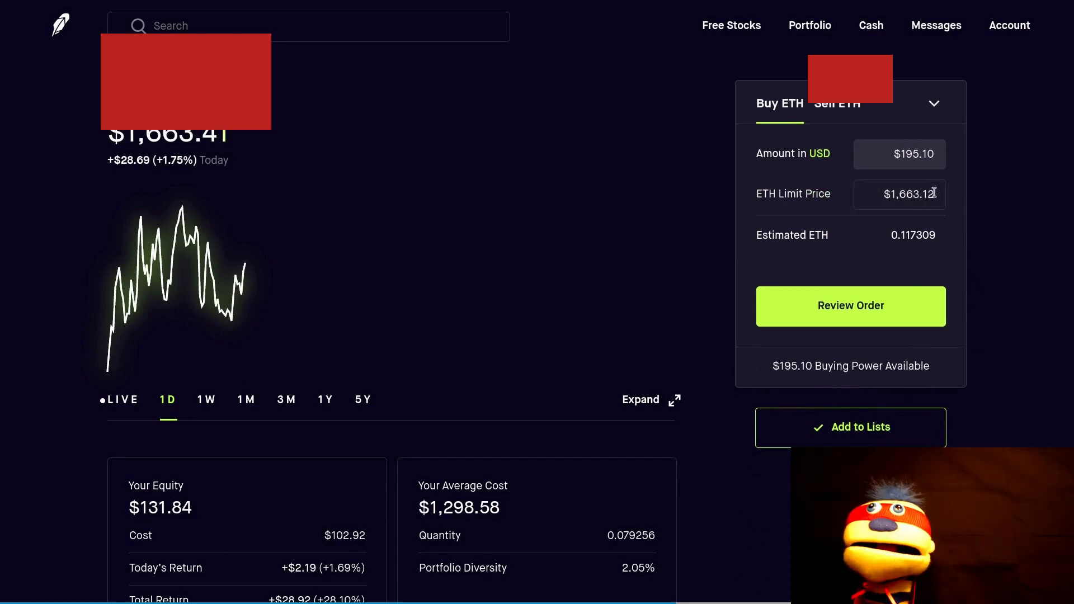
pyautogui.moveTo(937, 196); pyautogui.dragTo(868, 195)
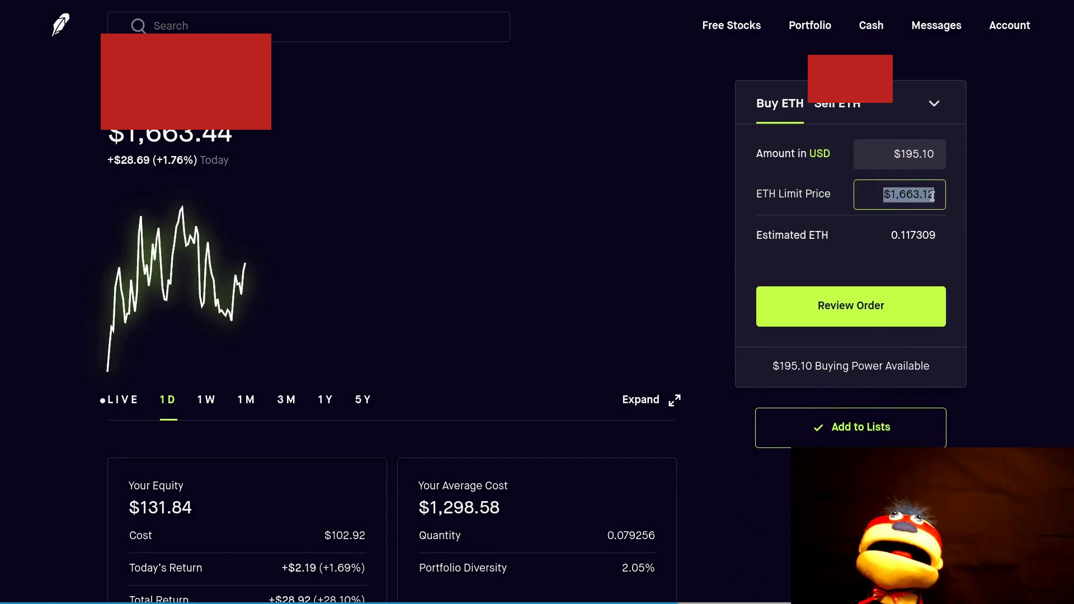
pyautogui.click(886, 221)
pyautogui.click(924, 195)
pyautogui.press('BackSpace')
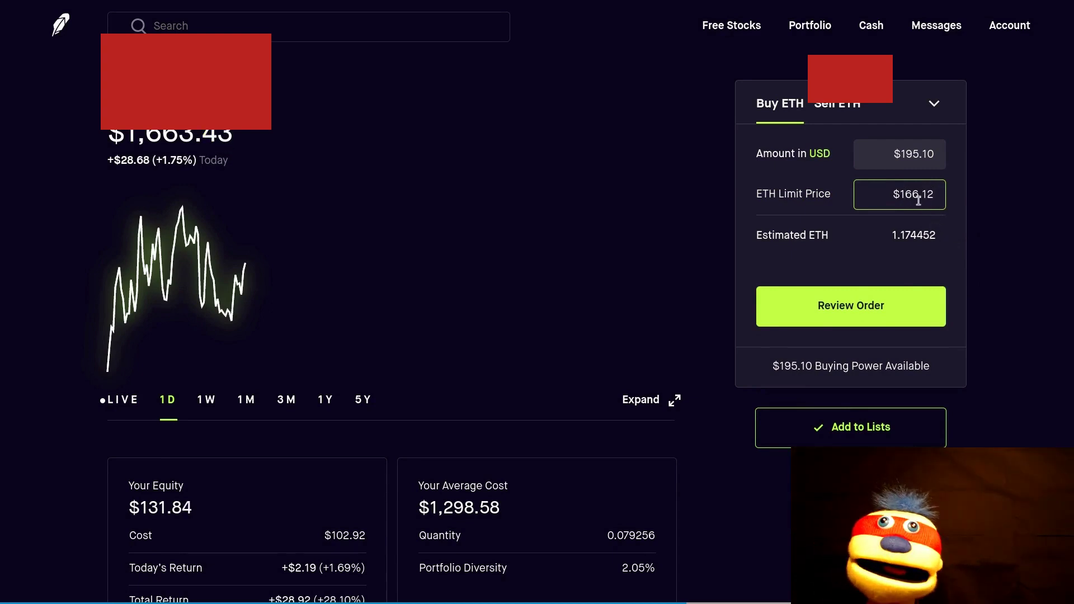
pyautogui.write('6')
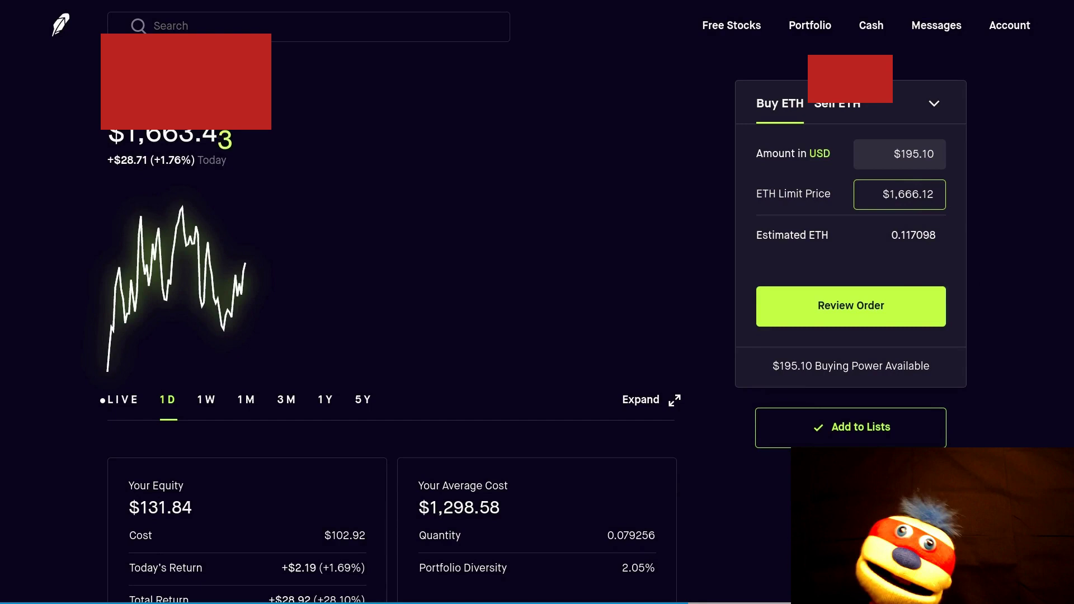
# - Set the ETH limit price to $1,669, review the $195.10 limit order, and submit the buy
pyautogui.press('BackSpace')
pyautogui.press('BackSpace')
pyautogui.press('BackSpace')
pyautogui.press('BackSpace')
pyautogui.press('BackSpace')
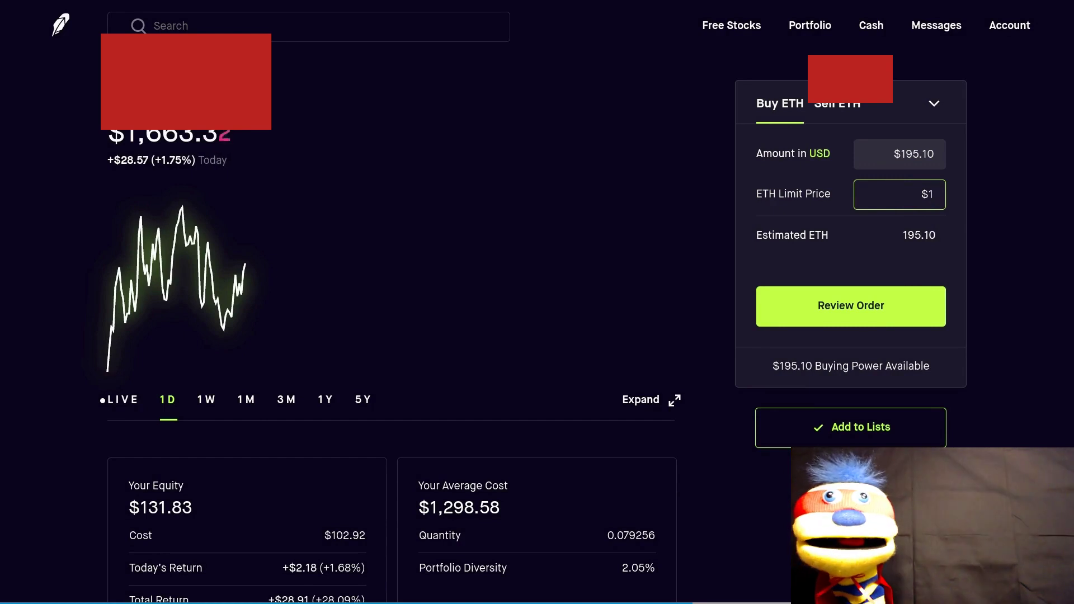
pyautogui.write('6')
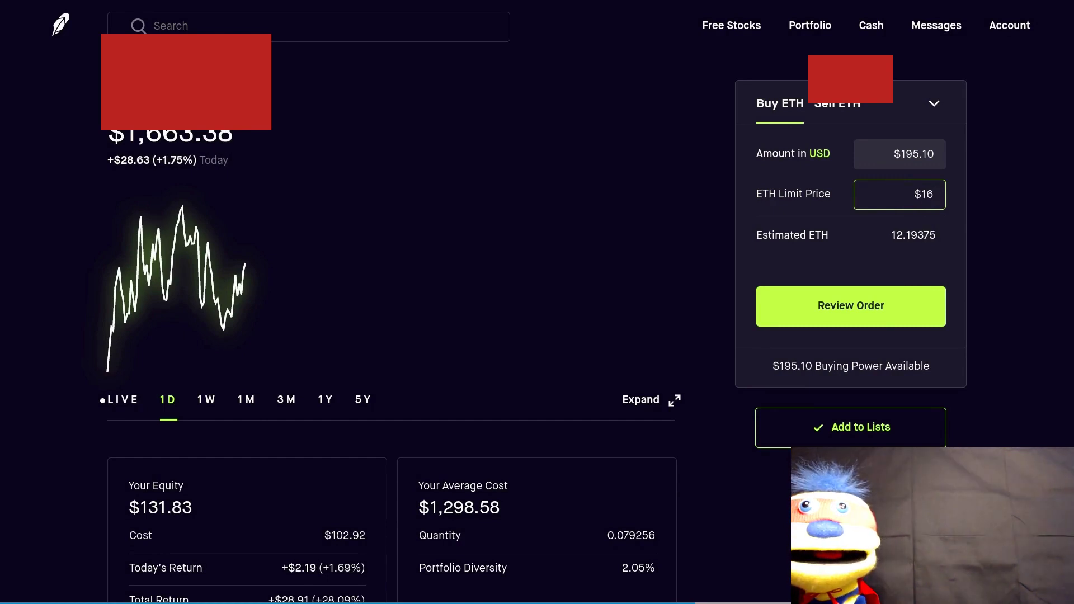
pyautogui.write('66,665')
pyautogui.press('BackSpace')
pyautogui.press('BackSpace')
pyautogui.press('BackSpace')
pyautogui.press('BackSpace')
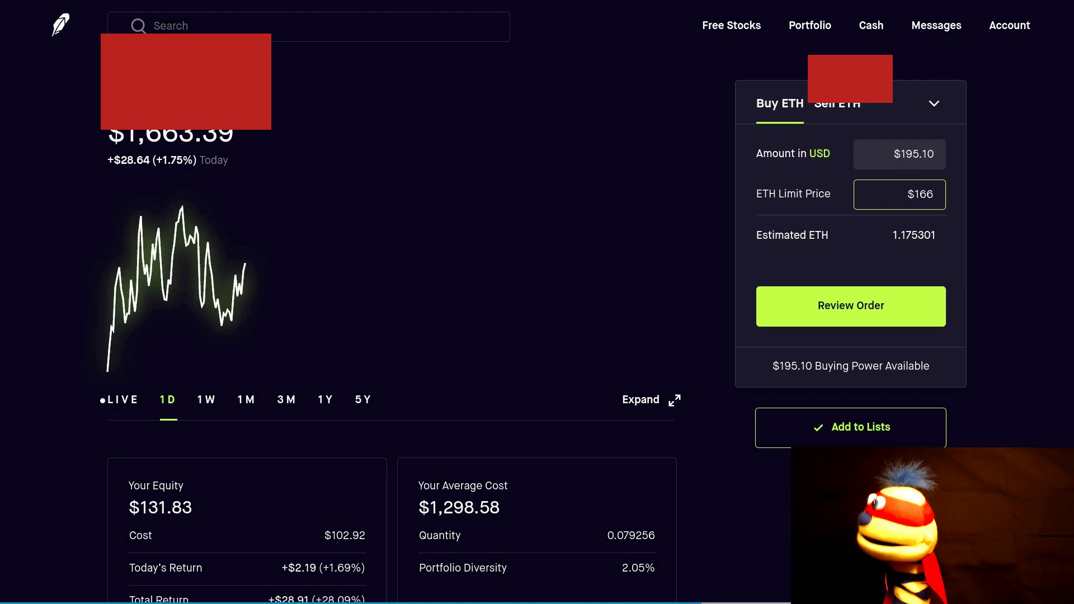
pyautogui.write('9')
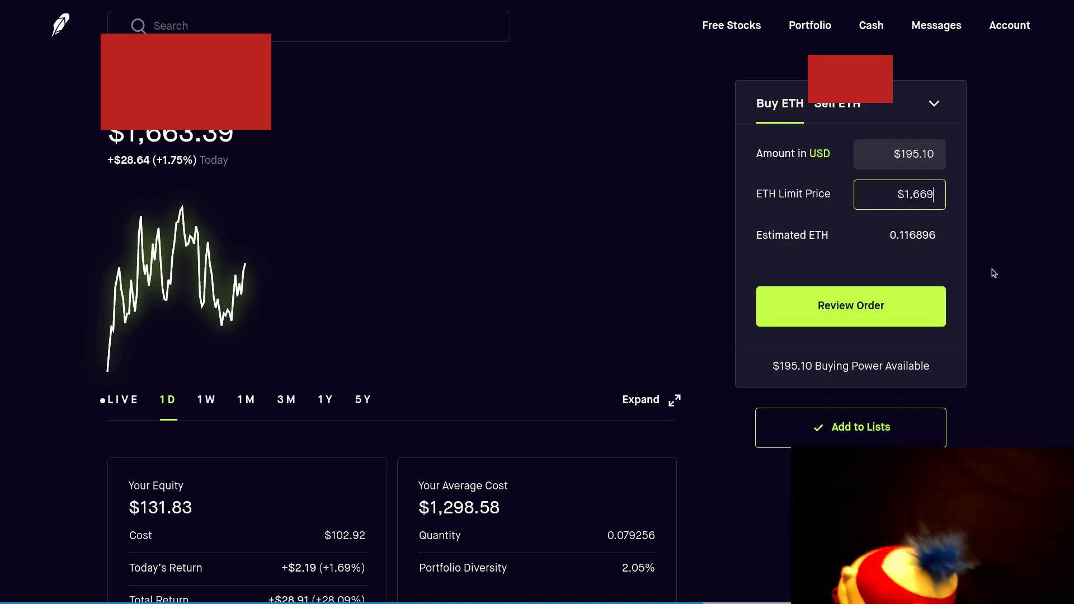
pyautogui.press('Return')
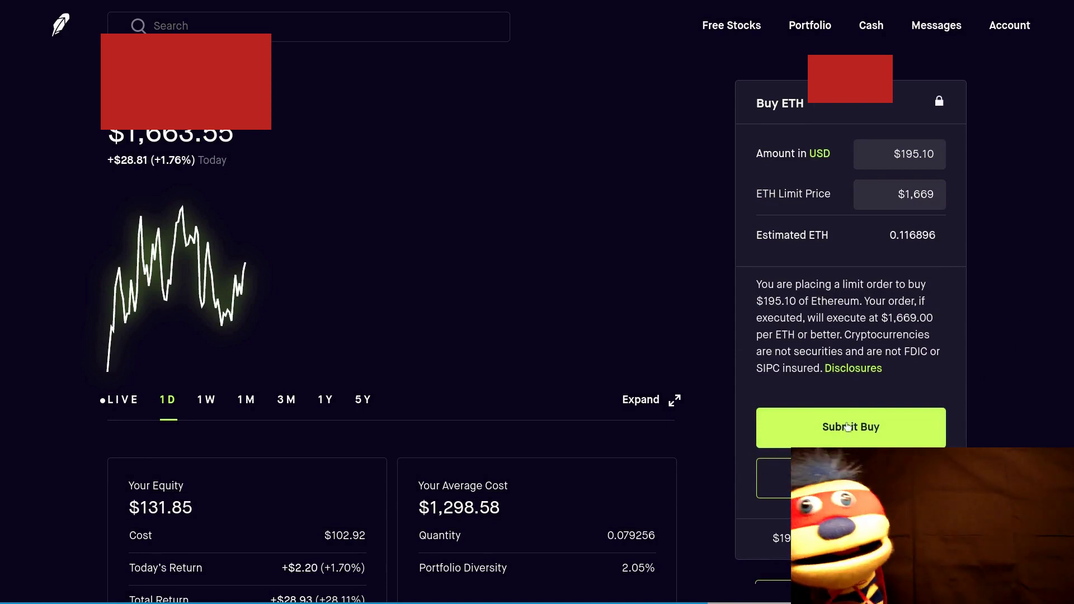
pyautogui.click(847, 426)
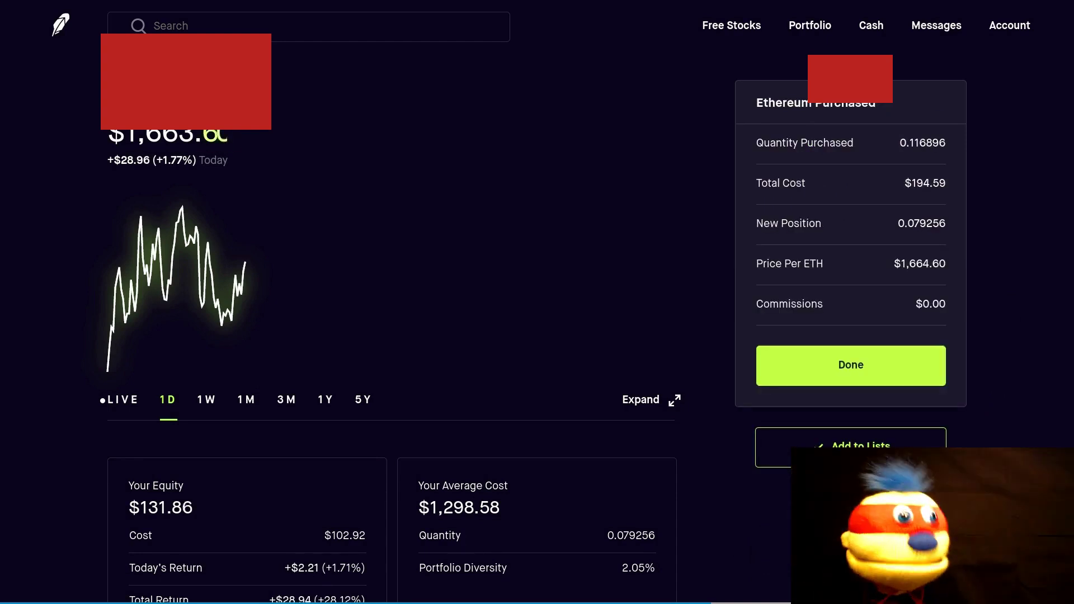
# - Examine the price per ETH, quantity purchased, total cost and new position in the Ethereum purchase summary, and close the summary
pyautogui.moveTo(953, 268); pyautogui.dragTo(891, 273)
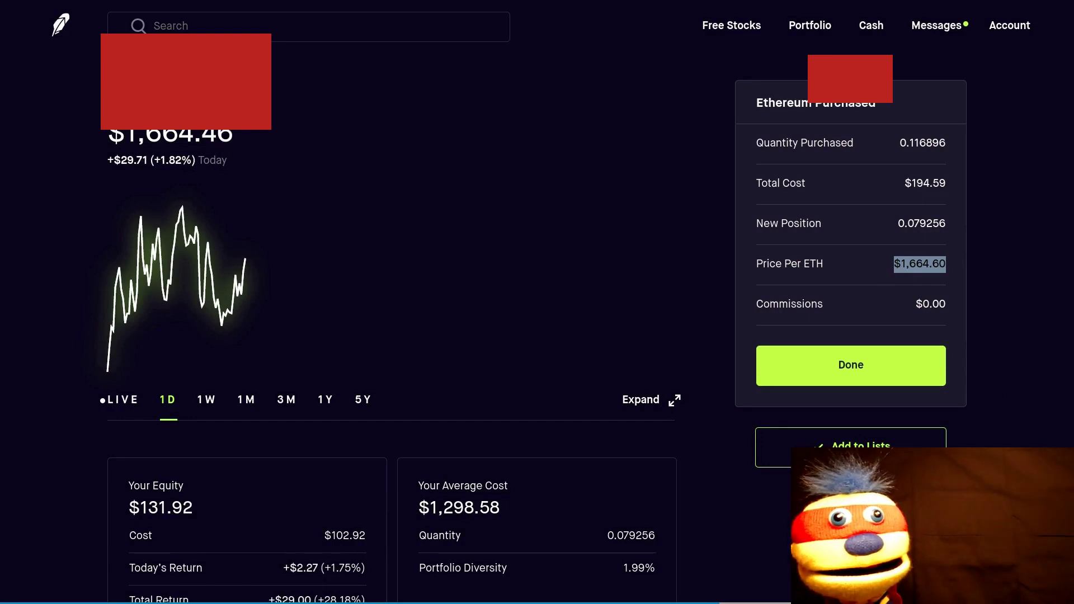
pyautogui.click(856, 270)
pyautogui.moveTo(947, 144); pyautogui.dragTo(928, 143)
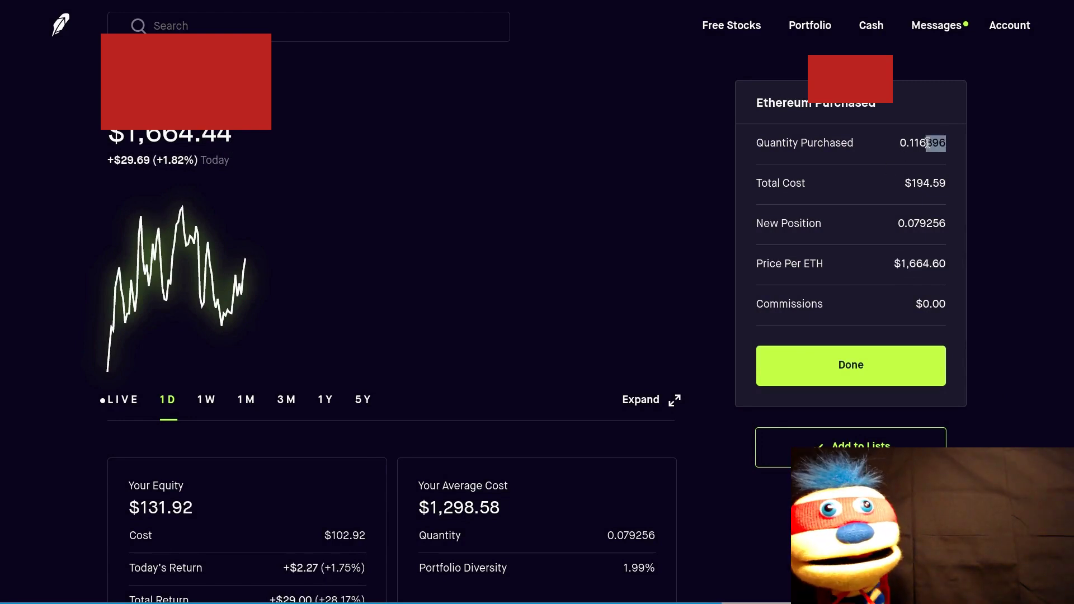
pyautogui.click(869, 153)
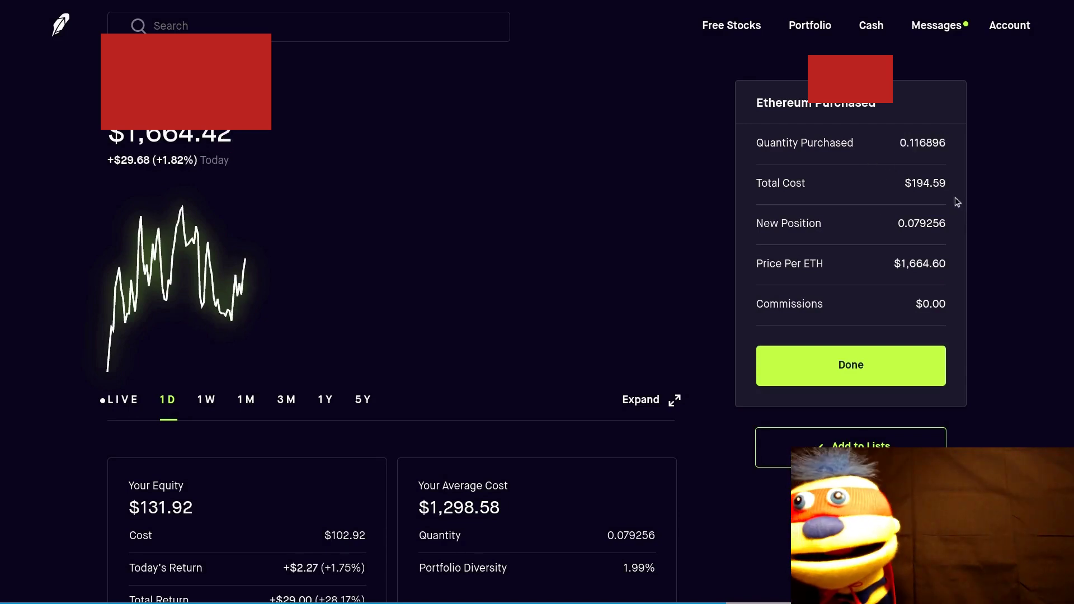
pyautogui.moveTo(951, 187); pyautogui.dragTo(901, 187)
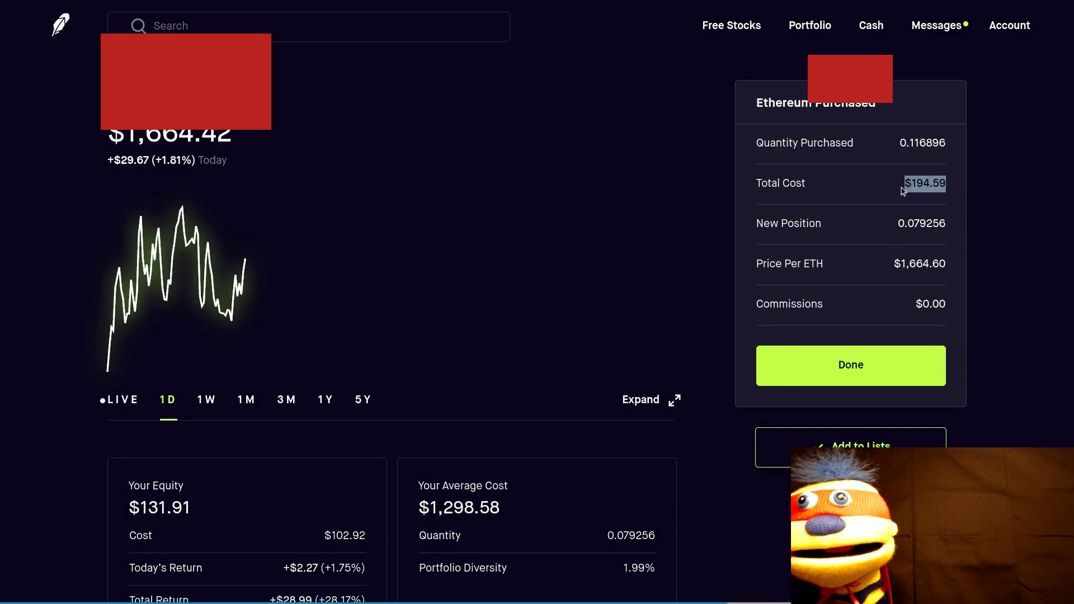
pyautogui.click(858, 189)
pyautogui.moveTo(896, 224); pyautogui.dragTo(941, 230)
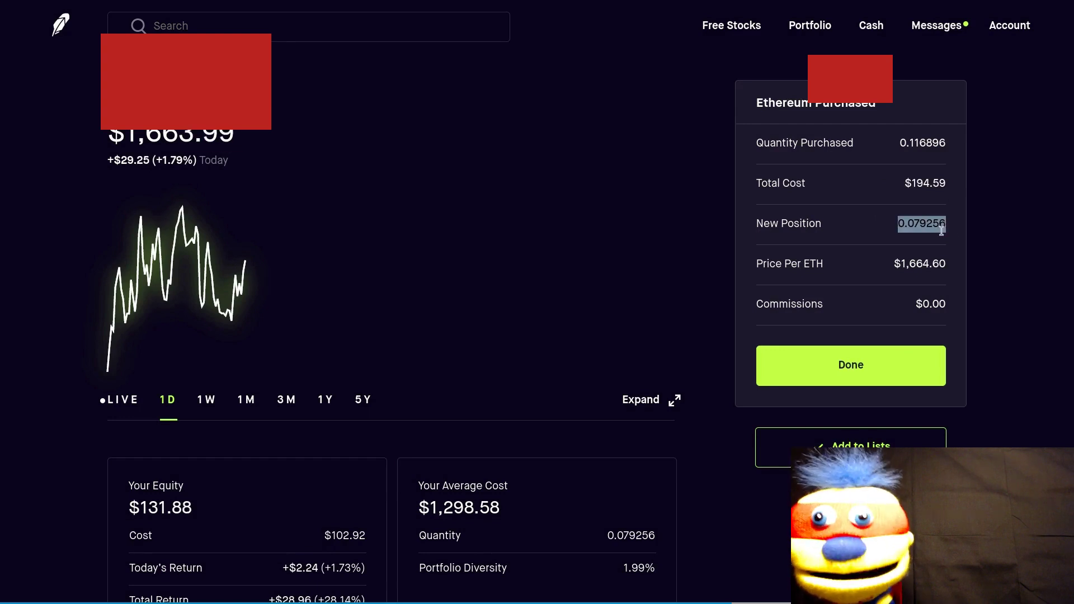
pyautogui.click(858, 372)
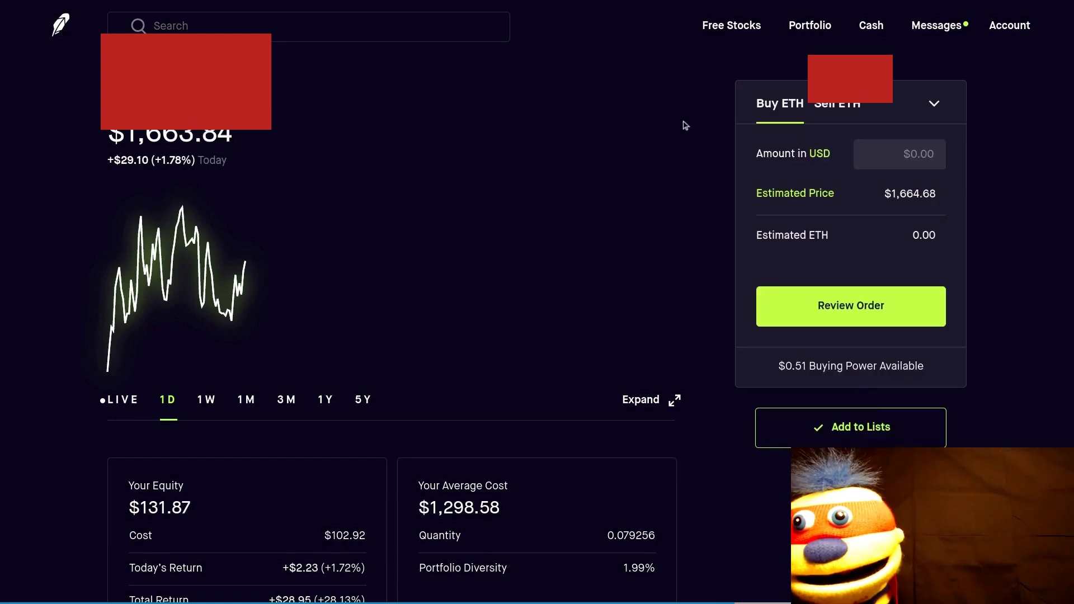
# - Return to the portfolio home page and check the remaining buying power in its expanded details
pyautogui.click(61, 24)
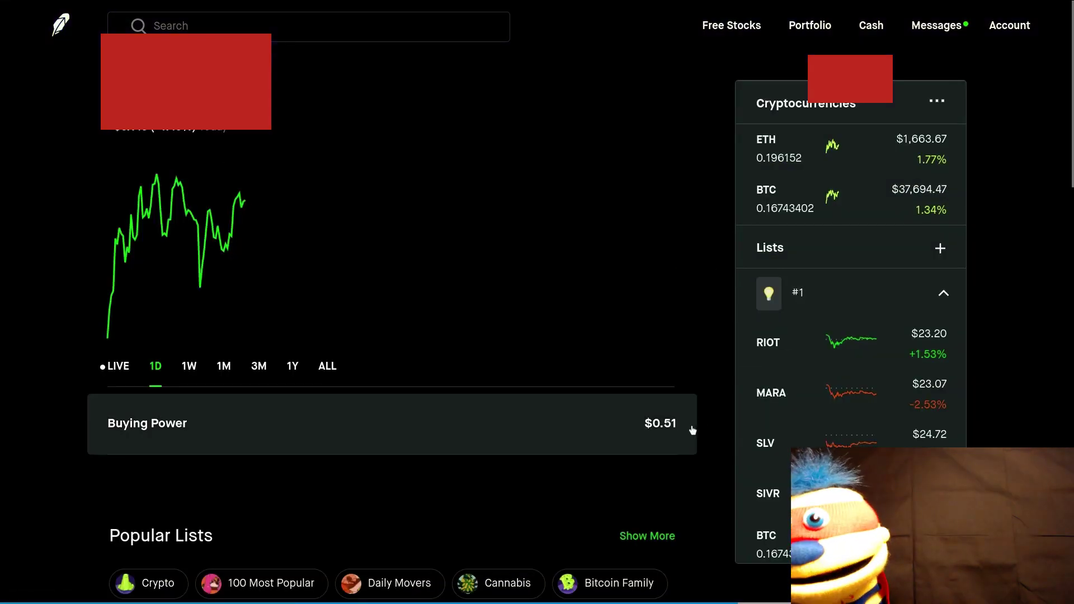
pyautogui.click(655, 425)
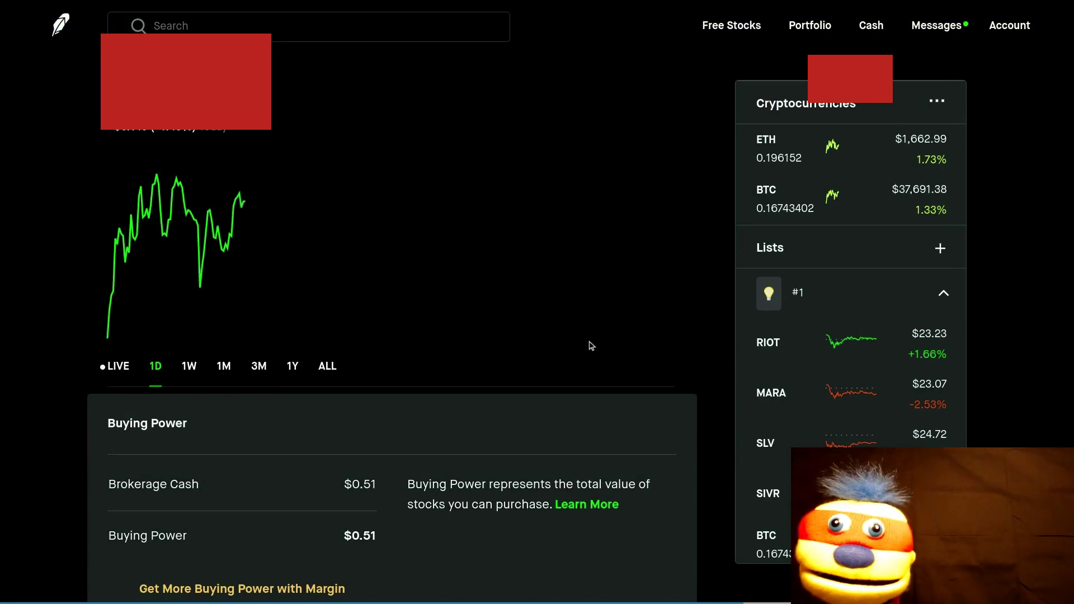
pyautogui.click(347, 436)
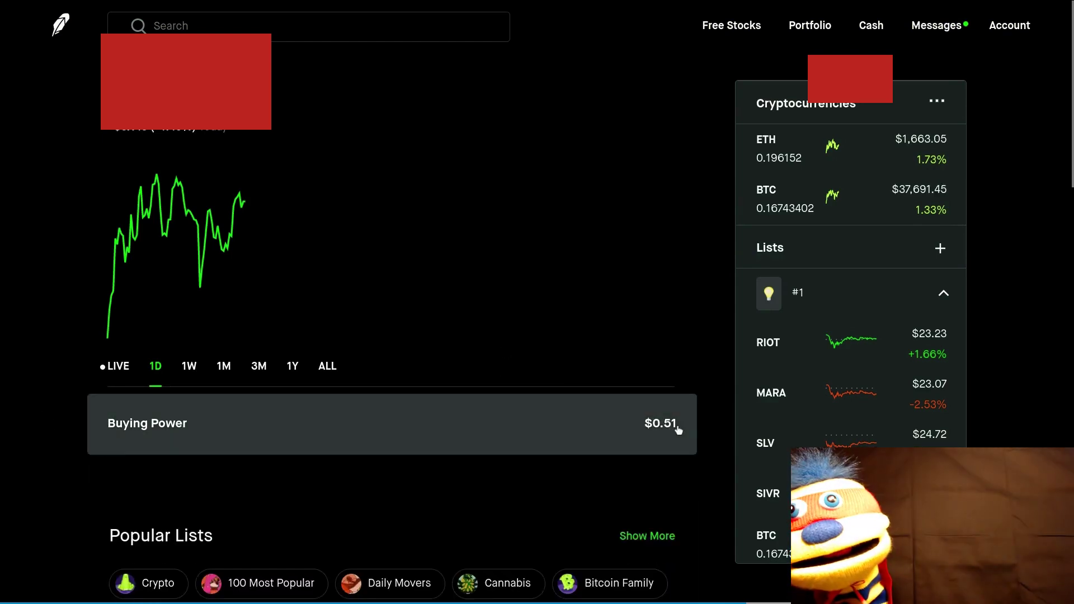
pyautogui.click(658, 430)
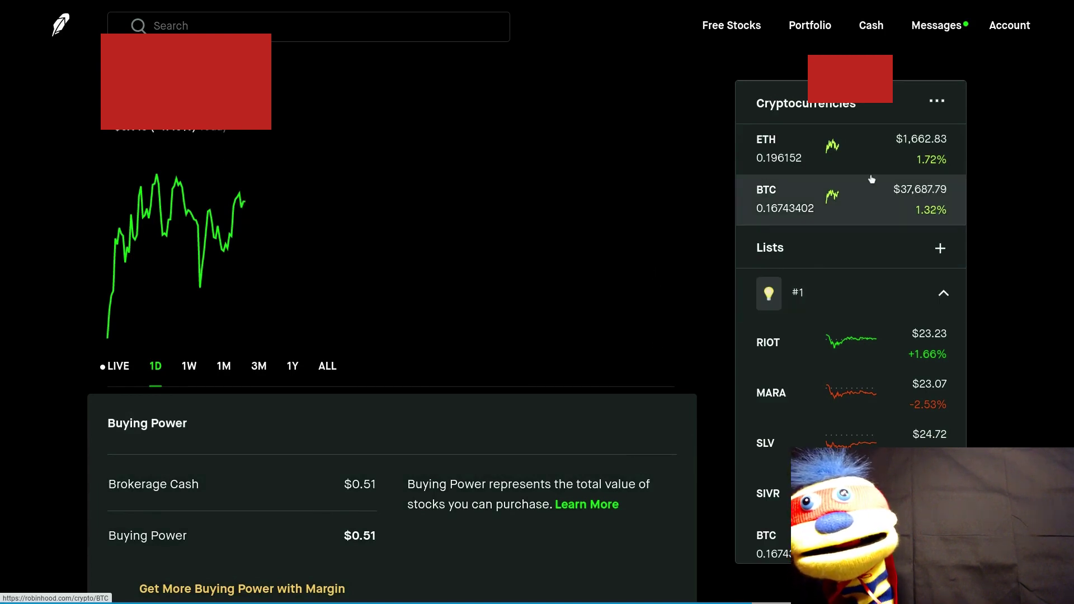
# - Open the ETH trading page and copy the available buying power of 0.51 into the USD amount of the buy order
pyautogui.click(884, 154)
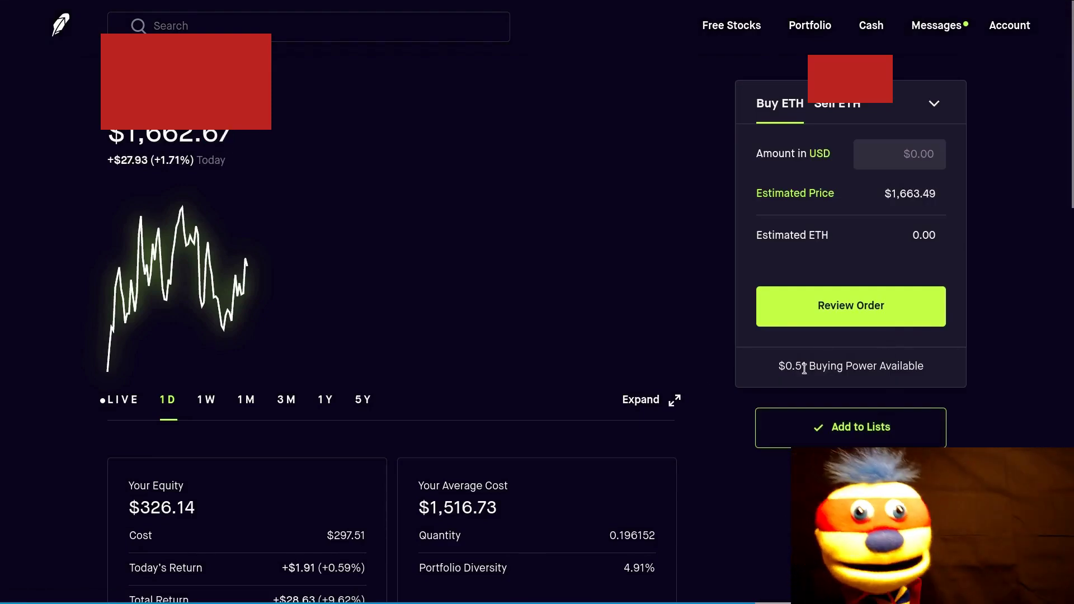
pyautogui.moveTo(794, 366); pyautogui.dragTo(785, 367)
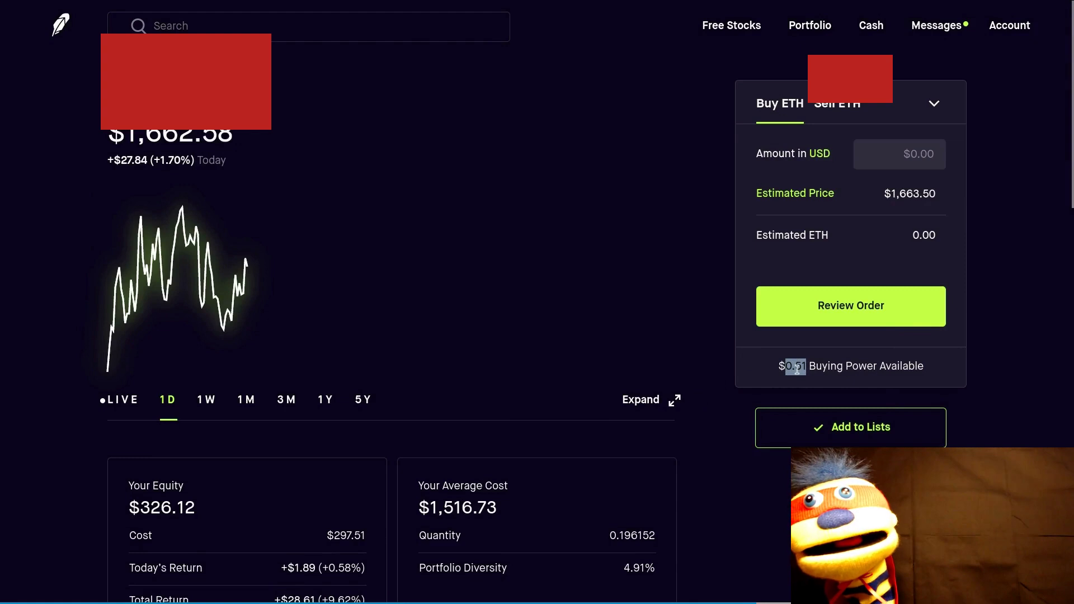
pyautogui.rightClick(797, 370)
pyautogui.click(826, 382)
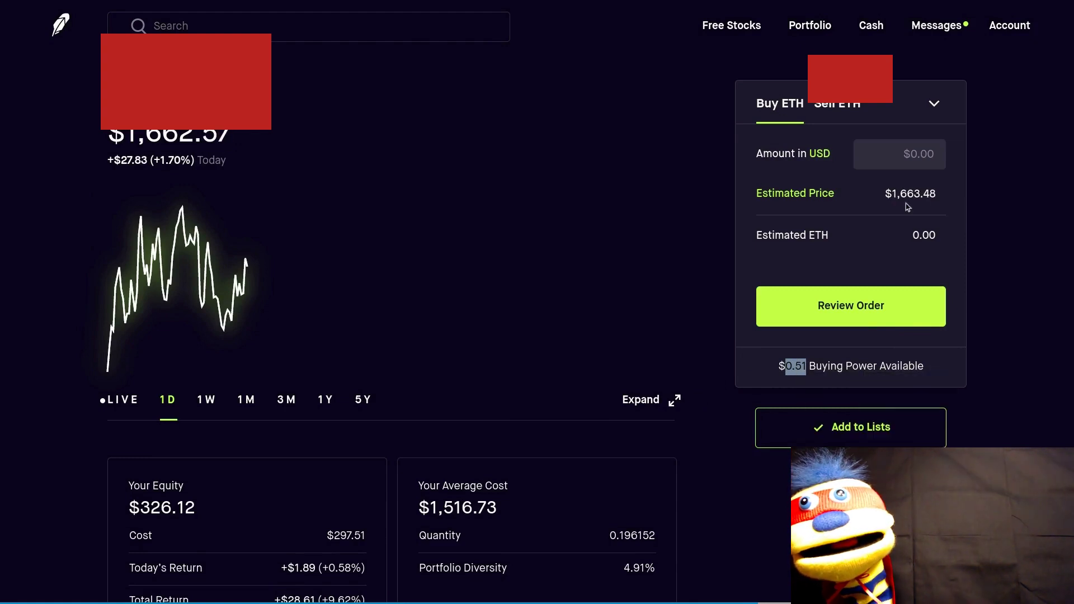
pyautogui.rightClick(916, 157)
pyautogui.click(945, 262)
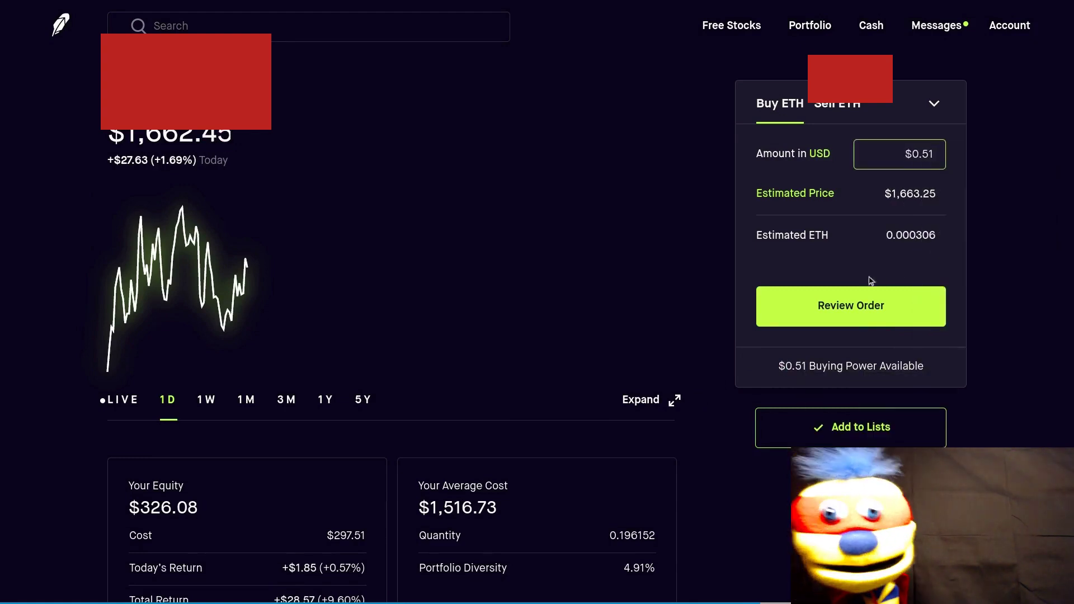
# - Review the $0.51 ETH order, read the minimum order requirement, and go back to the order form
pyautogui.click(933, 305)
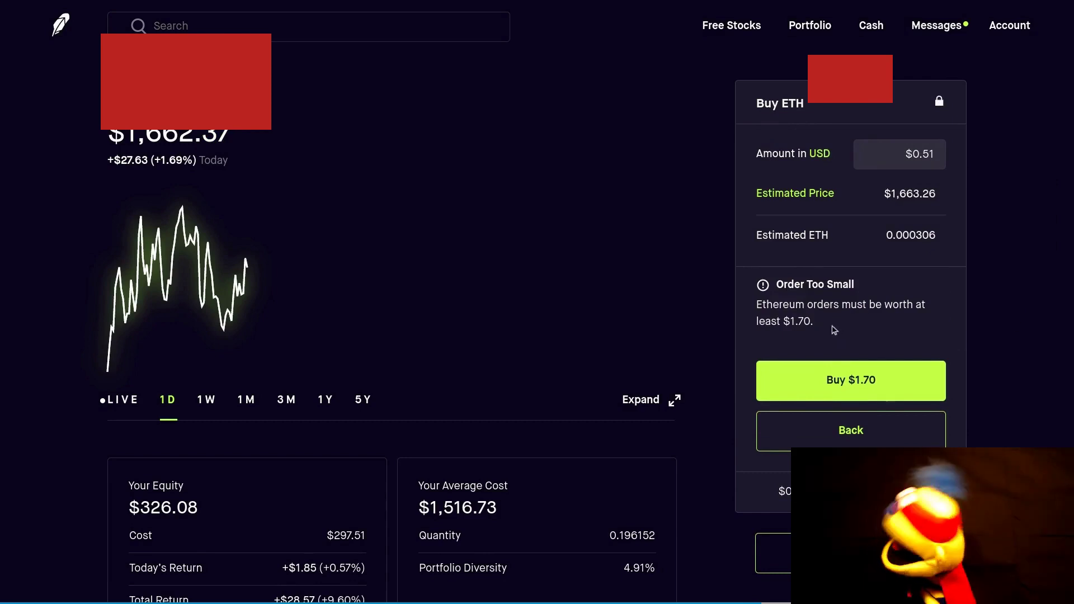
pyautogui.moveTo(831, 326); pyautogui.dragTo(764, 317)
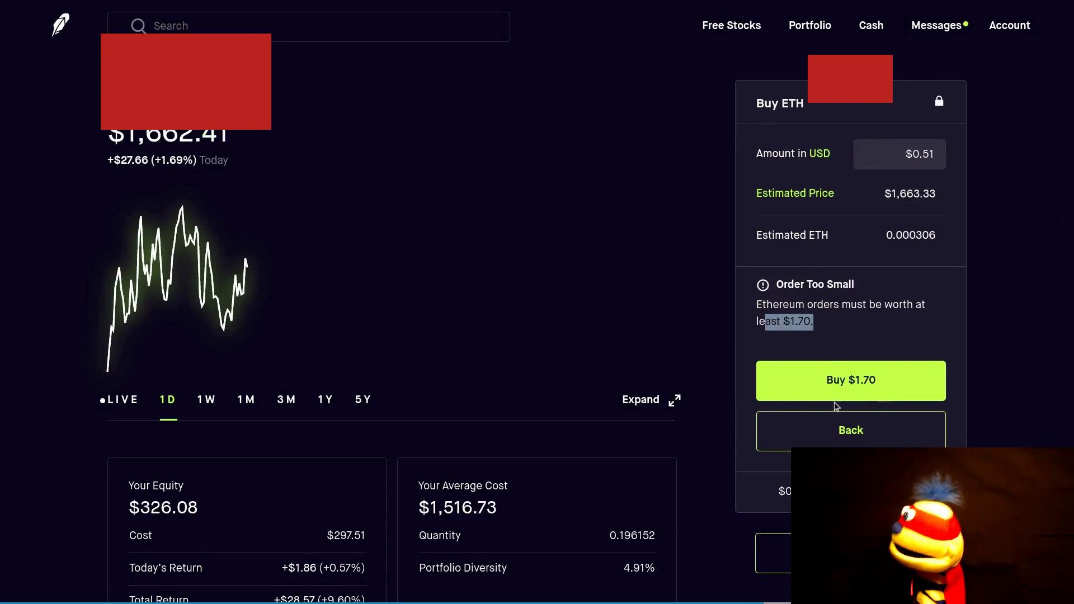
pyautogui.click(851, 431)
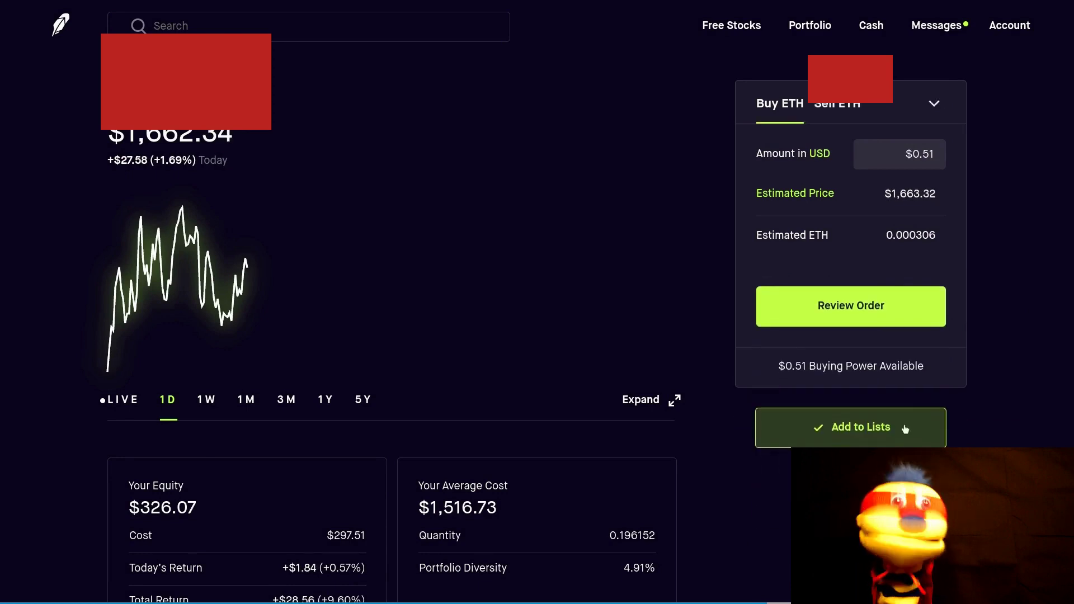
# - Open the BTC trading page from the portfolio home page, paste 0.51 as the USD amount, and review the buy order
pyautogui.hotkey('alt', 'Left')
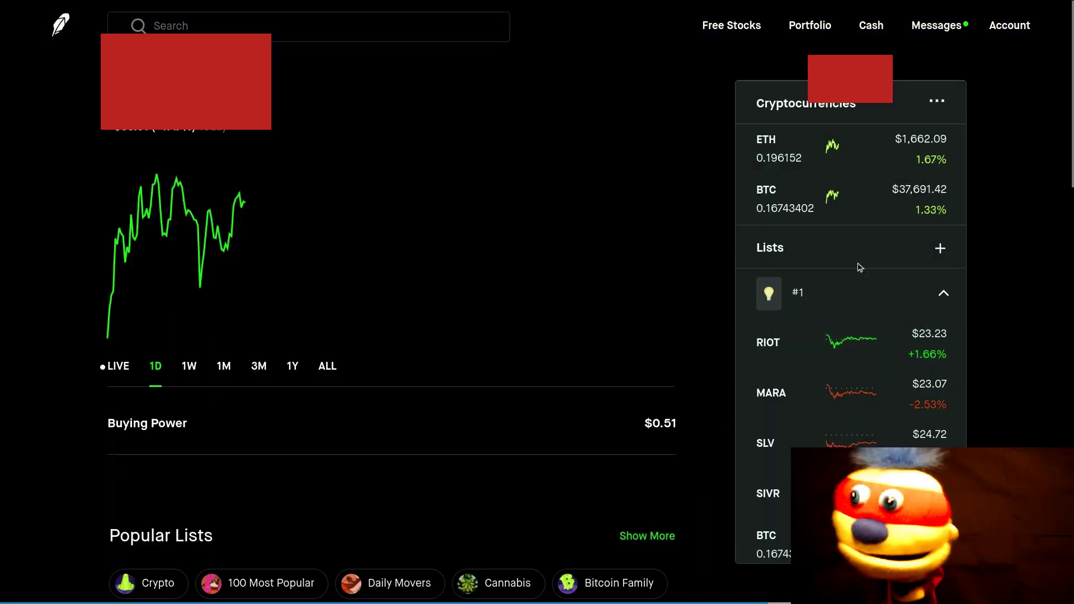
pyautogui.click(874, 223)
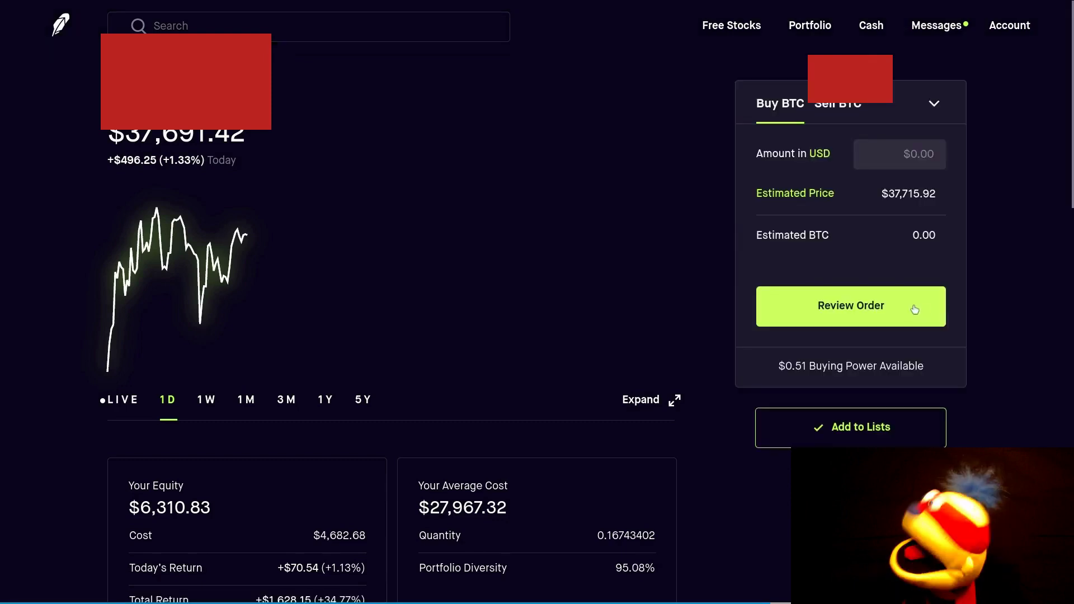
pyautogui.rightClick(904, 153)
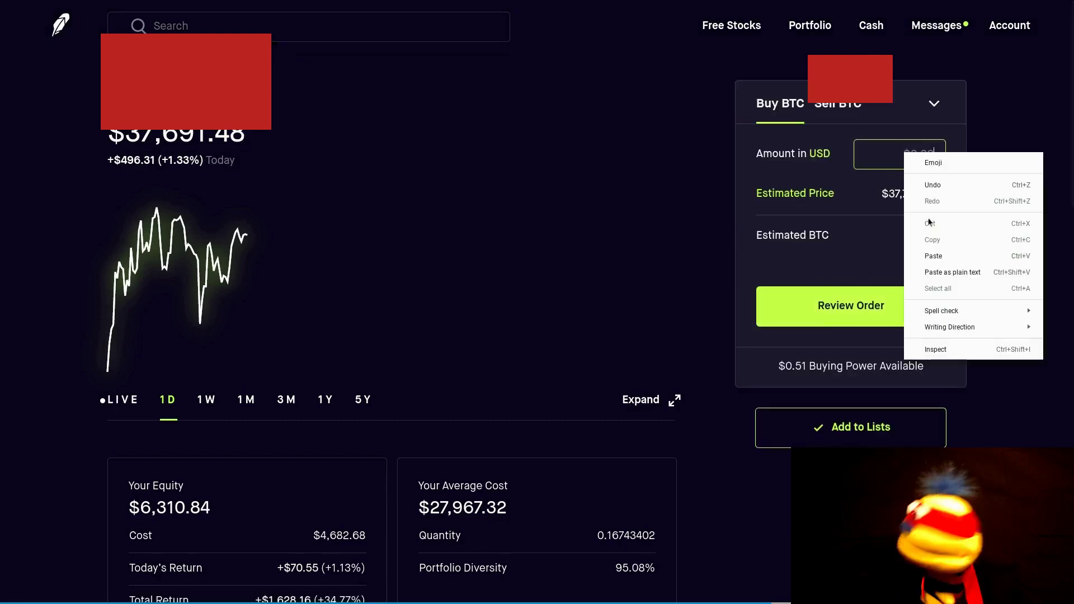
pyautogui.click(925, 257)
pyautogui.click(850, 307)
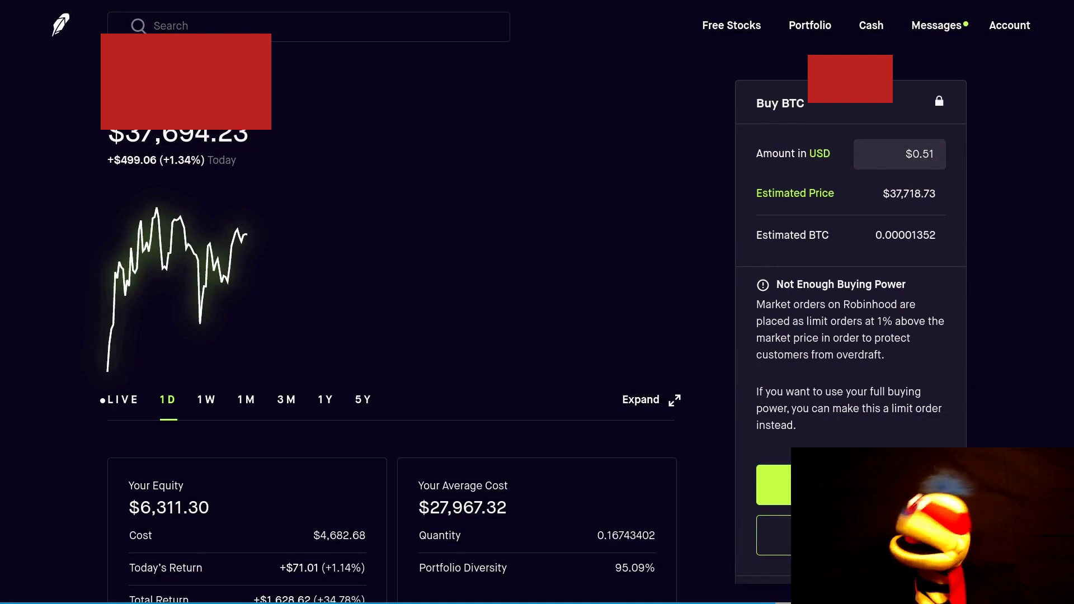
# - Convert the $0.51 BTC purchase to a limit order at $37,715.92, submit it, and check the total cost in the purchase summary
pyautogui.click(851, 484)
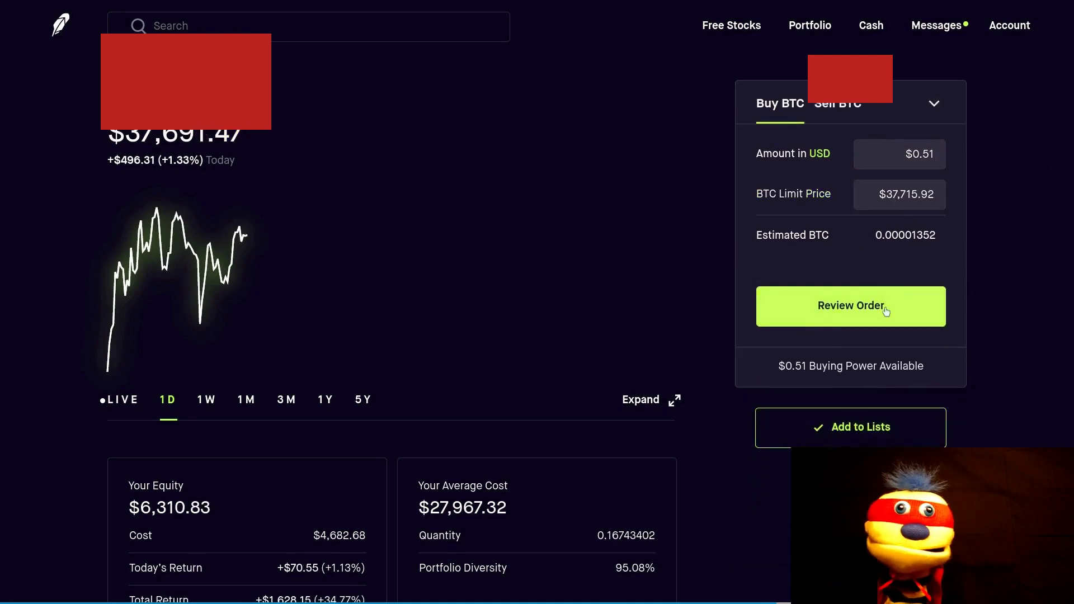
pyautogui.click(886, 312)
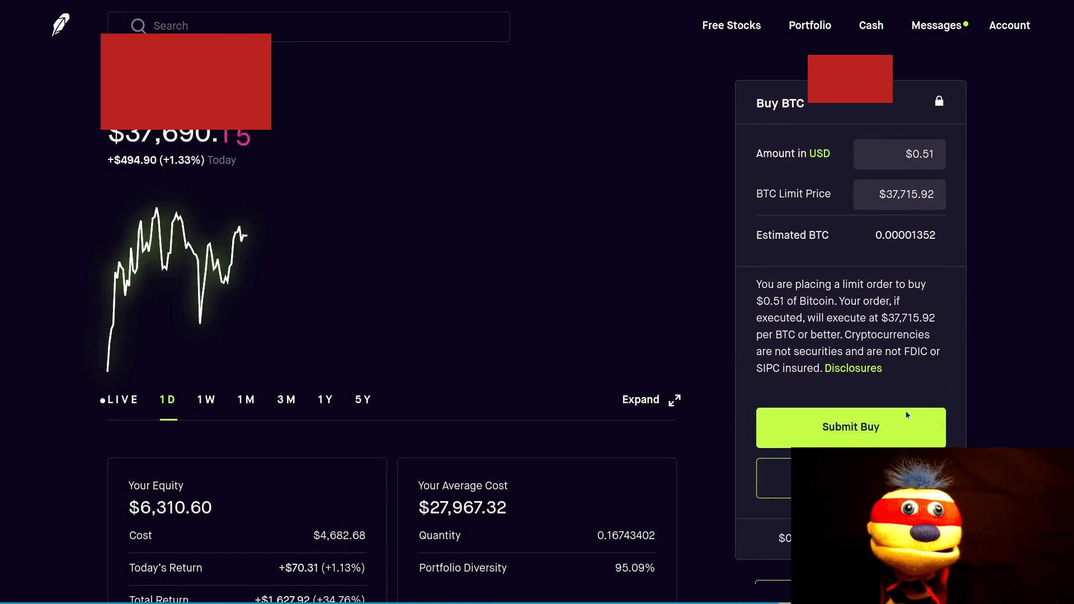
pyautogui.click(923, 417)
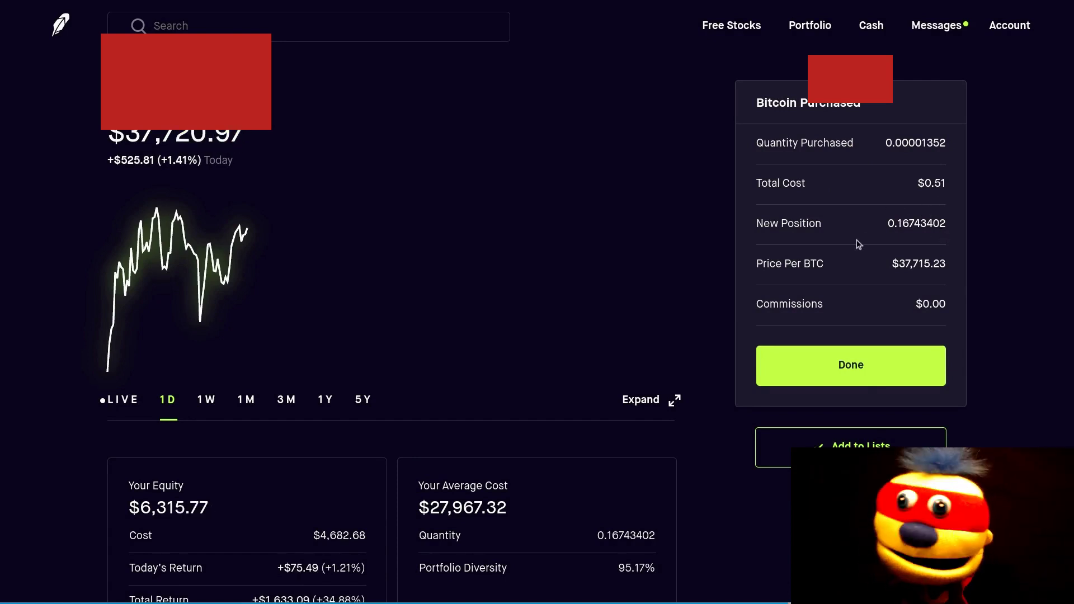
pyautogui.moveTo(946, 184); pyautogui.dragTo(935, 183)
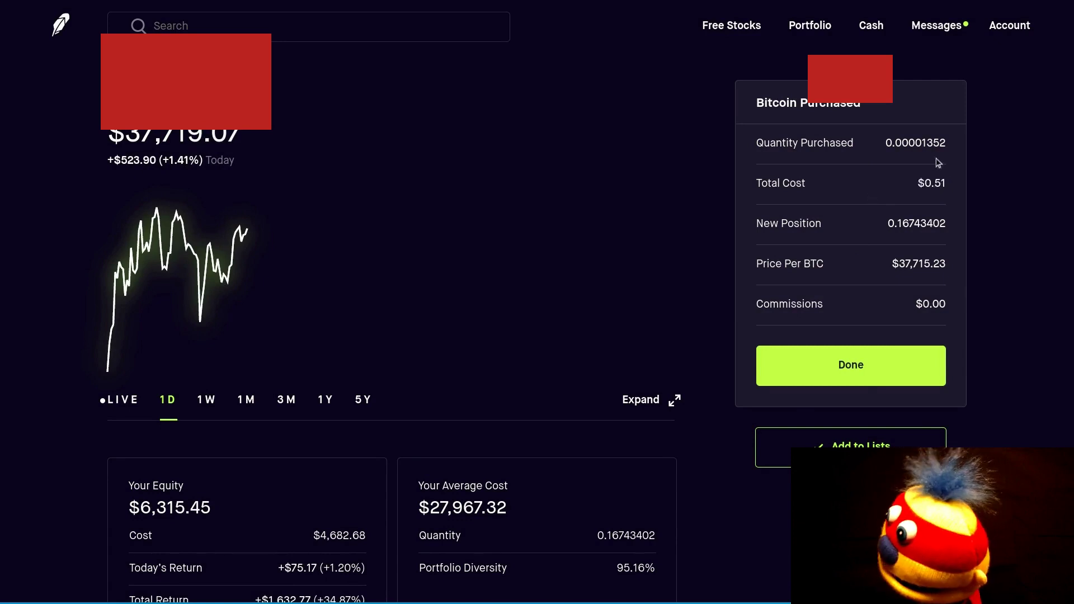
# - Check the quantity, new position and price per BTC in the Bitcoin purchase summary, and close the summary
pyautogui.moveTo(932, 136); pyautogui.dragTo(897, 138)
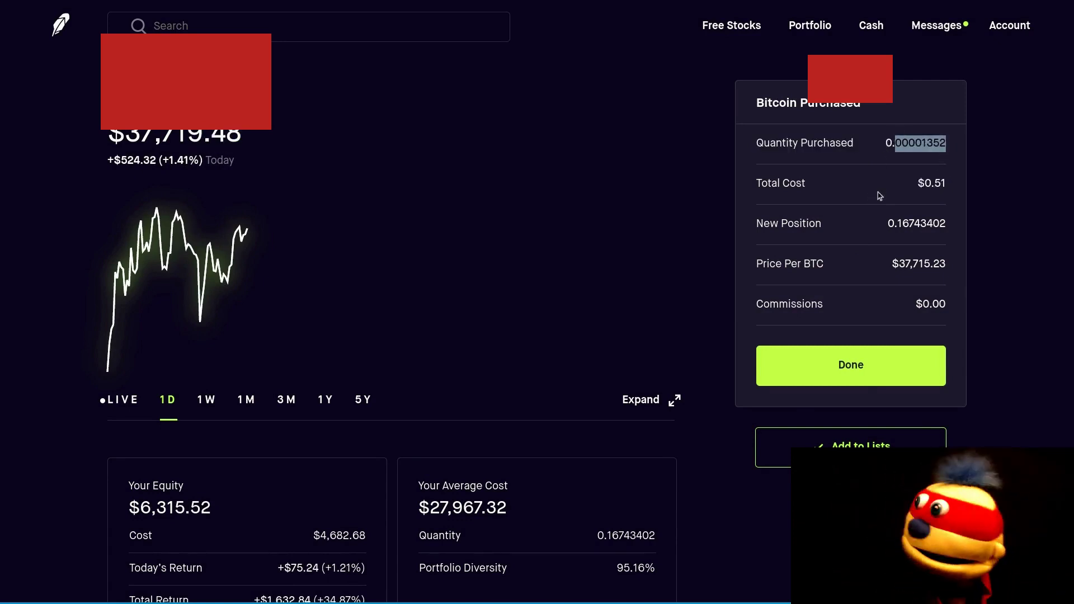
pyautogui.click(877, 233)
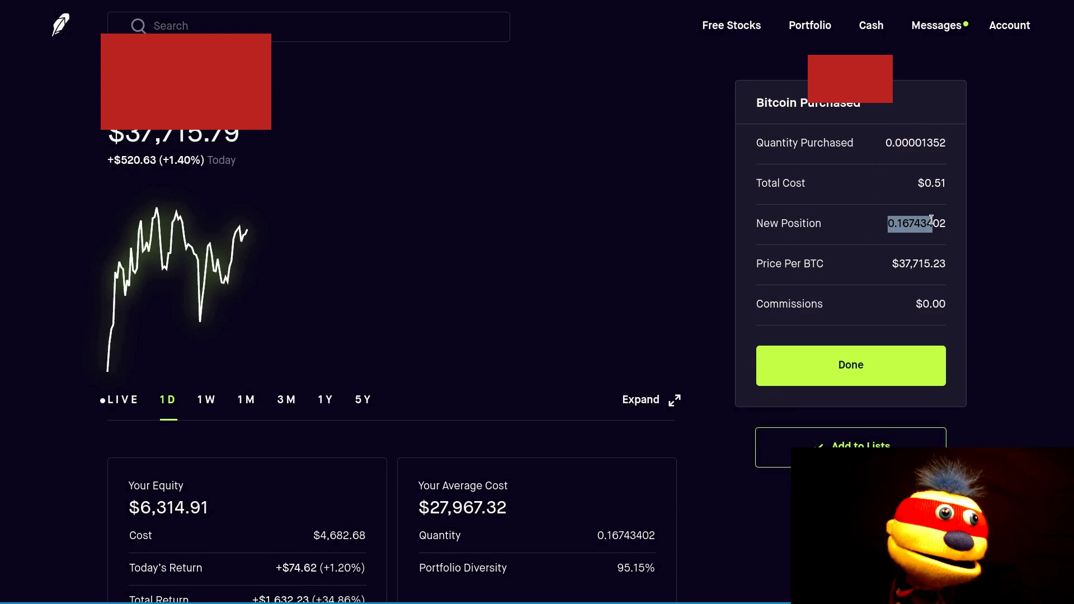
pyautogui.moveTo(931, 219); pyautogui.dragTo(946, 221)
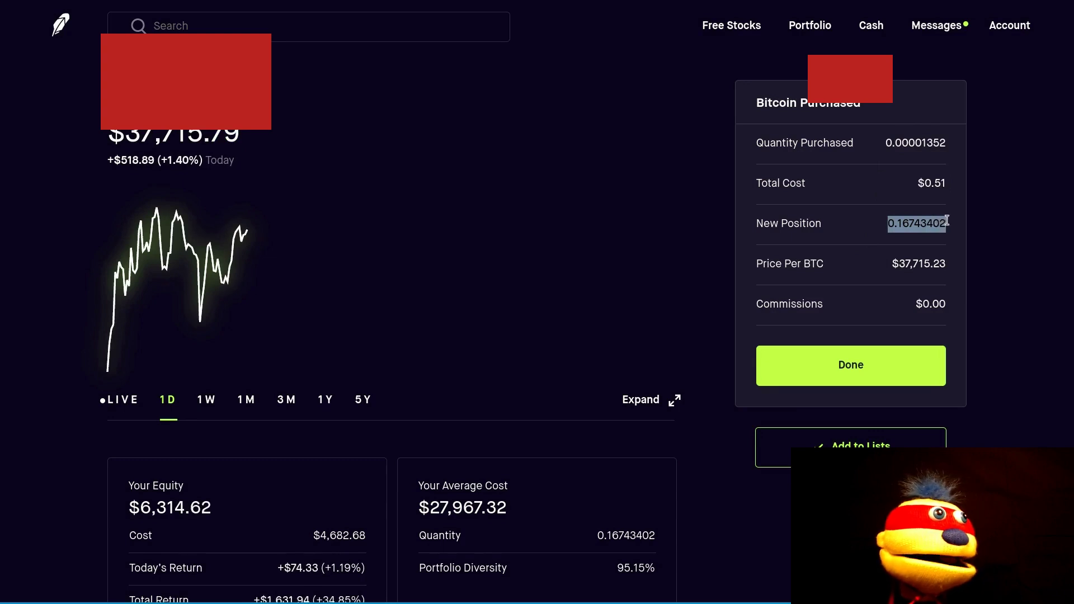
pyautogui.click(886, 264)
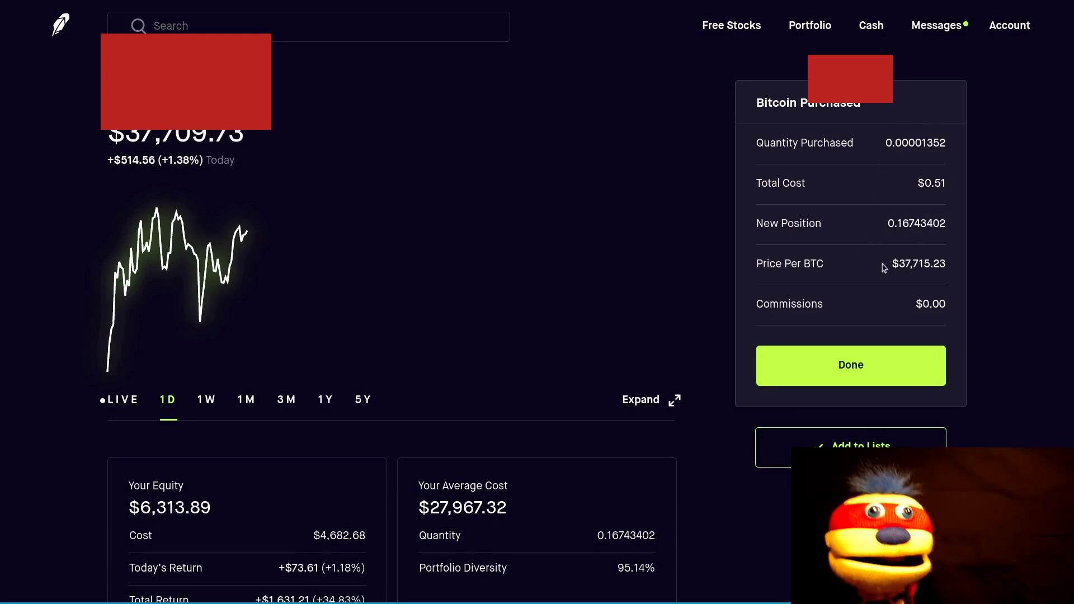
pyautogui.moveTo(884, 268); pyautogui.dragTo(953, 268)
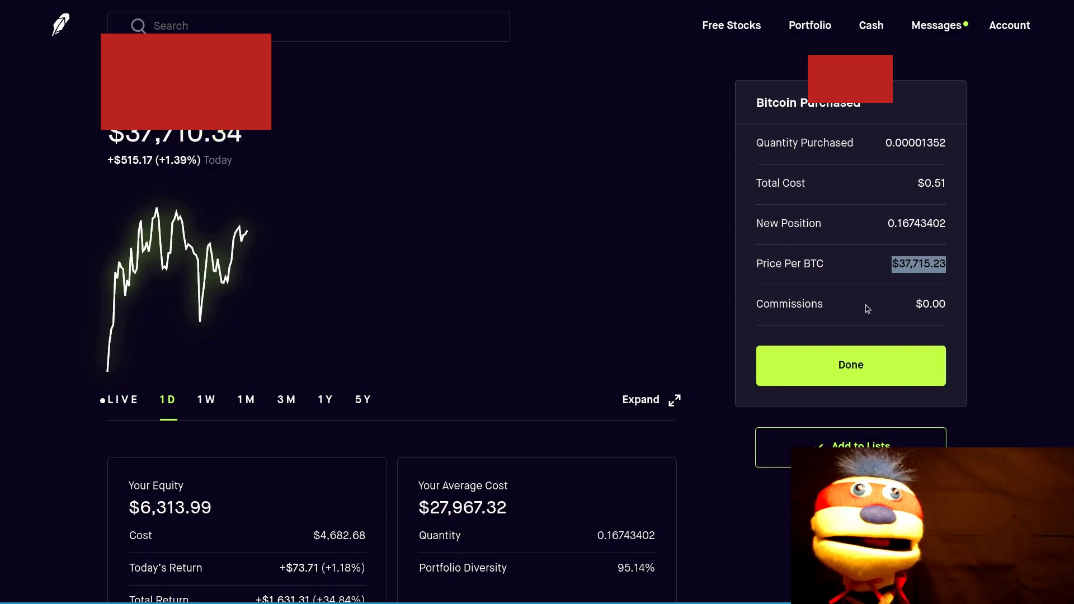
pyautogui.click(866, 270)
pyautogui.scroll(-2, 752, 318)
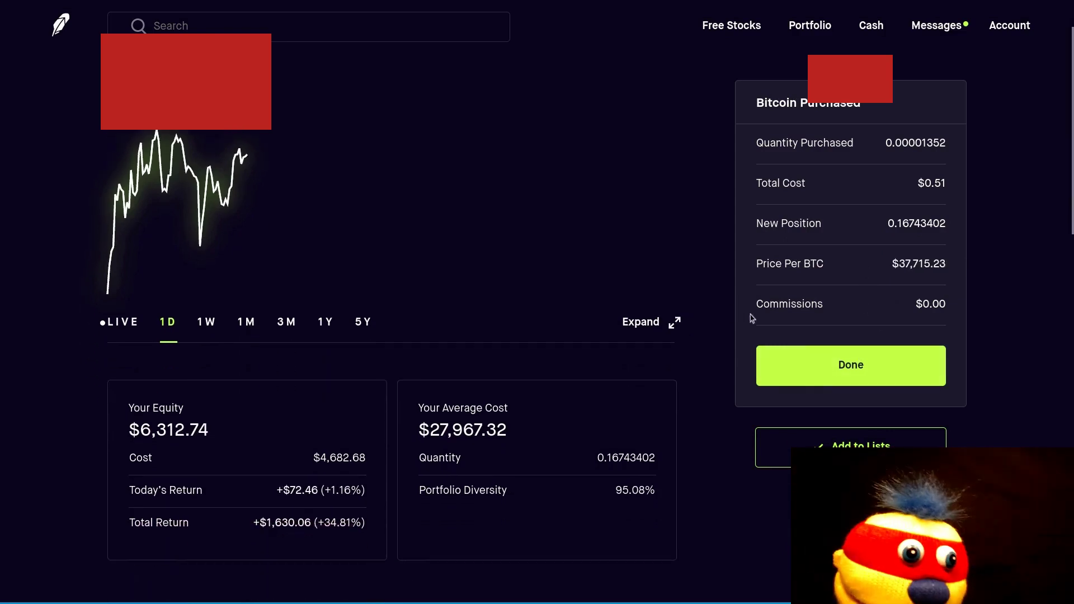
pyautogui.click(849, 361)
# - Examine the portfolio diversity figure for the Bitcoin holding on the BTC page
pyautogui.scroll(-3, 615, 322)
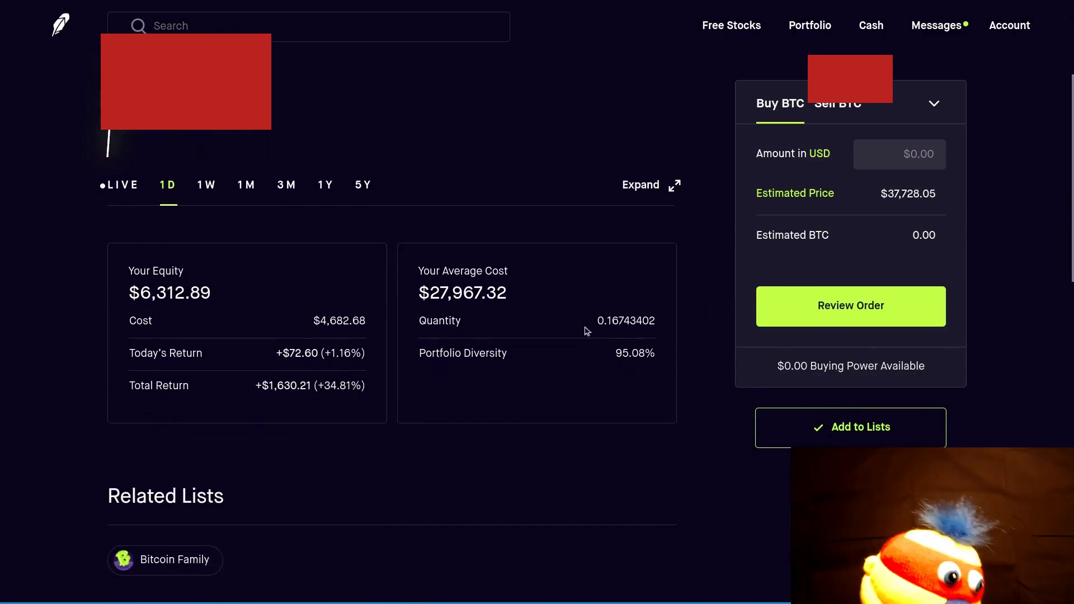
pyautogui.scroll(-1, 531, 293)
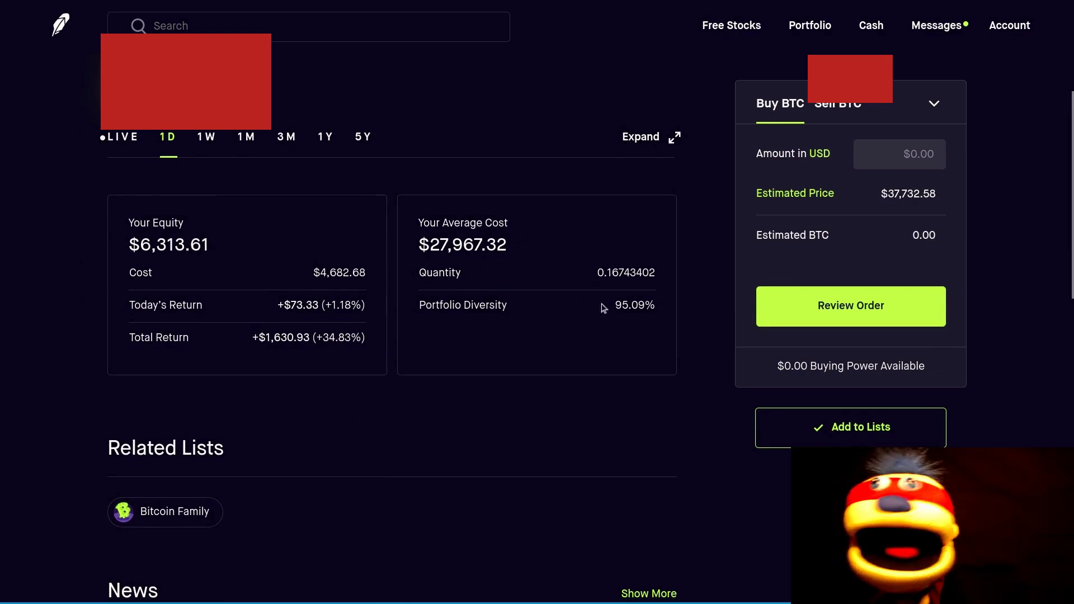
pyautogui.moveTo(603, 308); pyautogui.dragTo(654, 307)
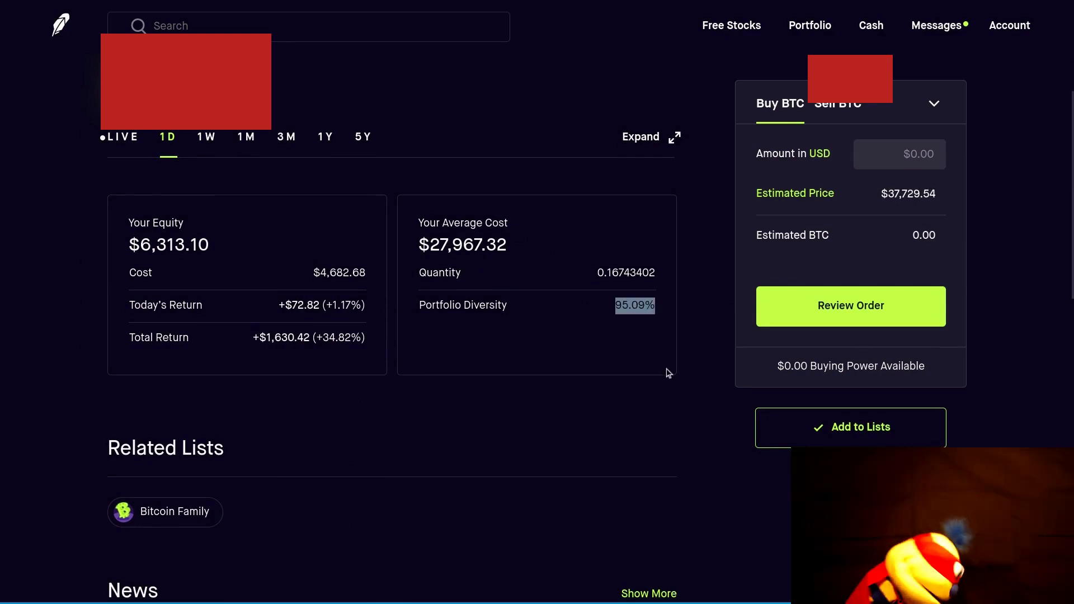
pyautogui.moveTo(661, 310); pyautogui.dragTo(421, 305)
pyautogui.moveTo(541, 333); pyautogui.dragTo(421, 308)
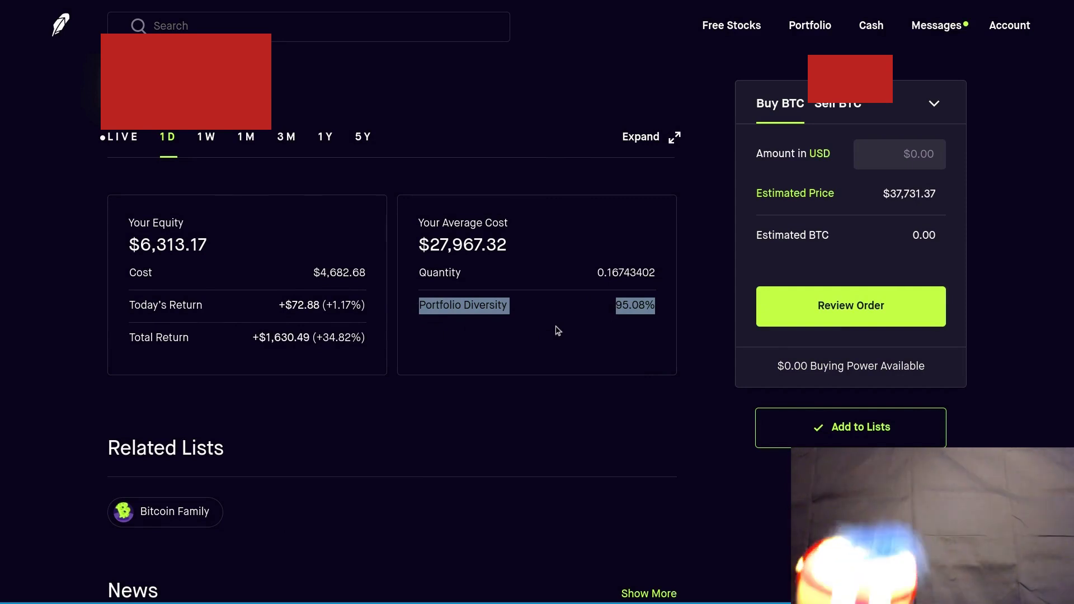
pyautogui.click(698, 410)
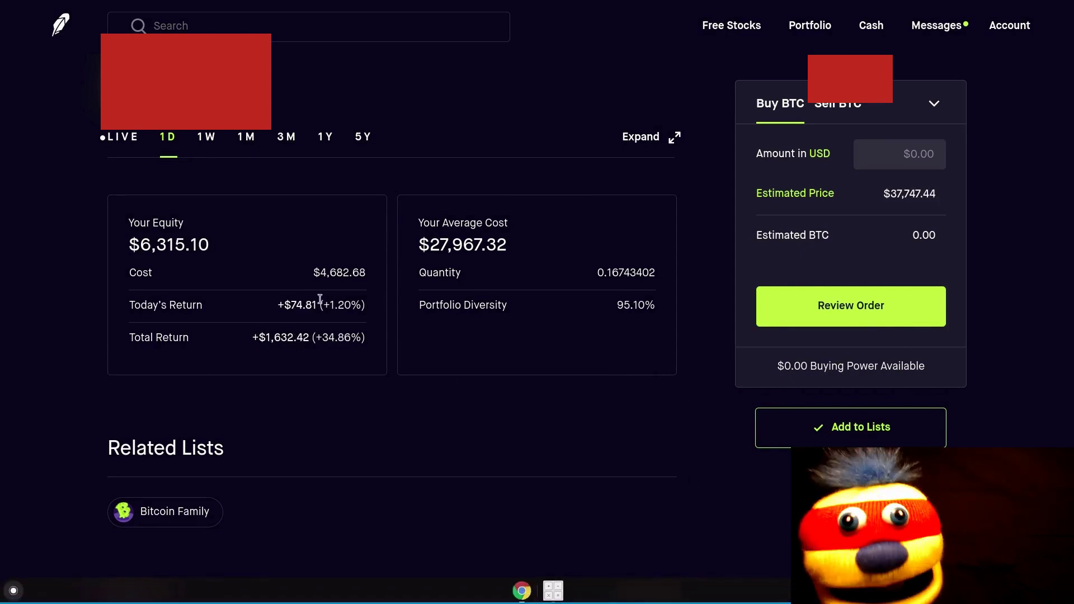
# - Review the cost, today's return and total return of the Bitcoin position
pyautogui.scroll(2, 351, 289)
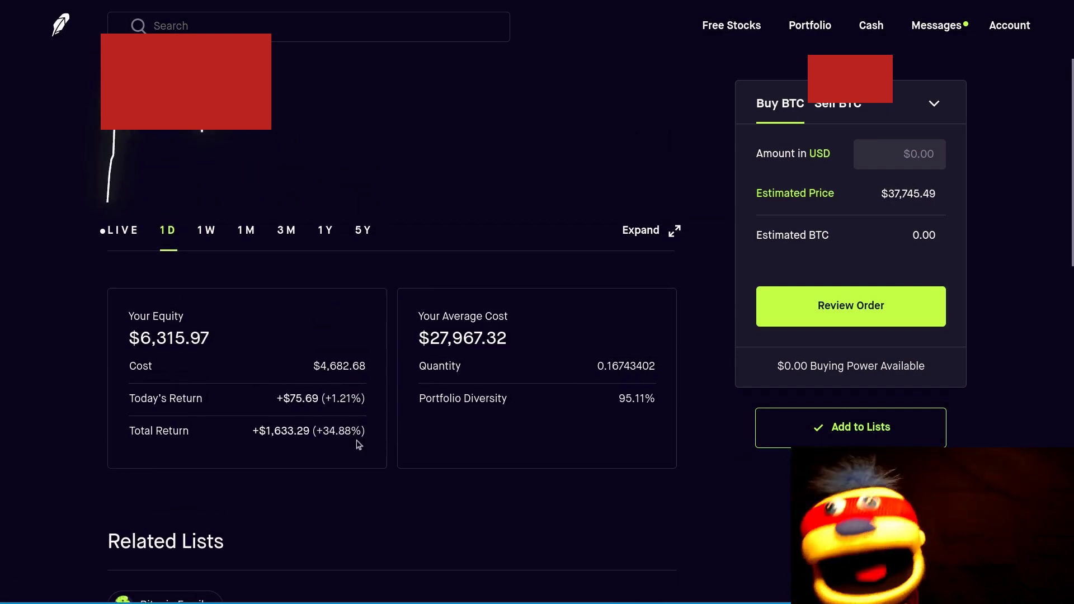
pyautogui.scroll(3, 364, 430)
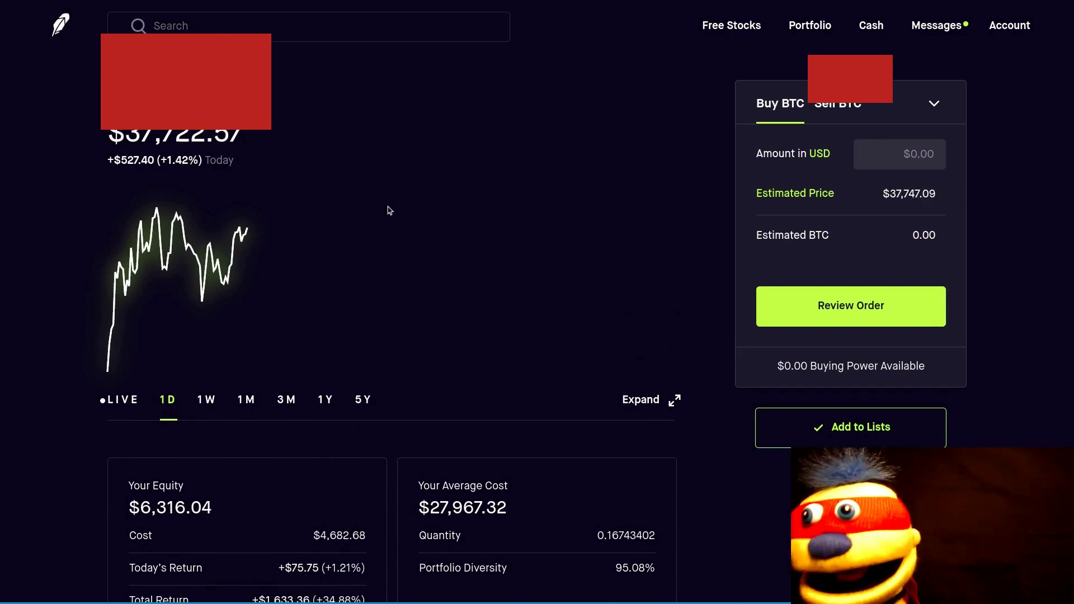
pyautogui.scroll(-1, 403, 252)
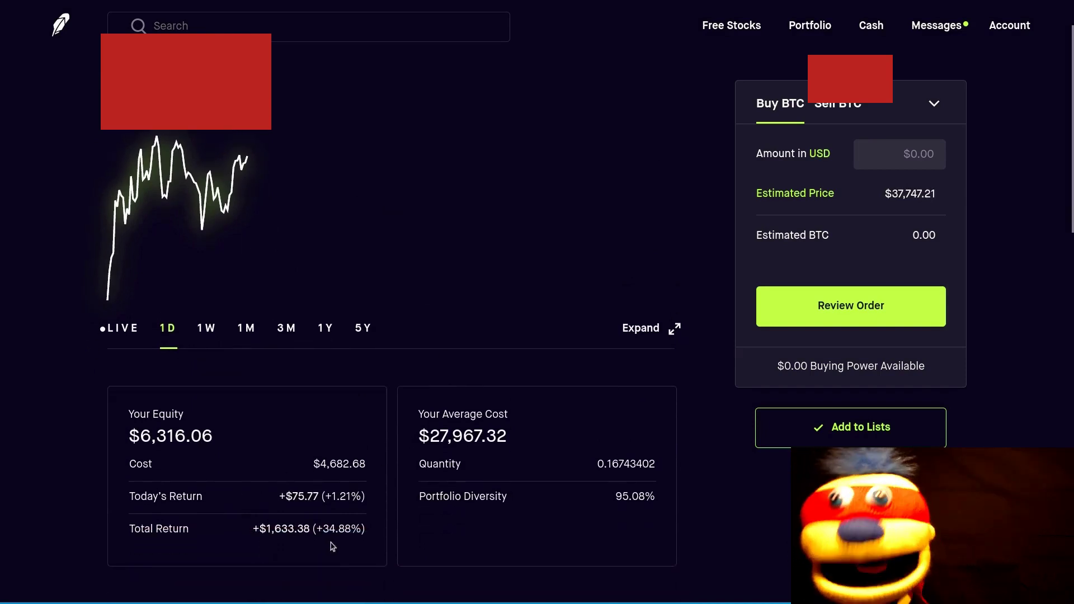
pyautogui.moveTo(369, 538); pyautogui.dragTo(135, 454)
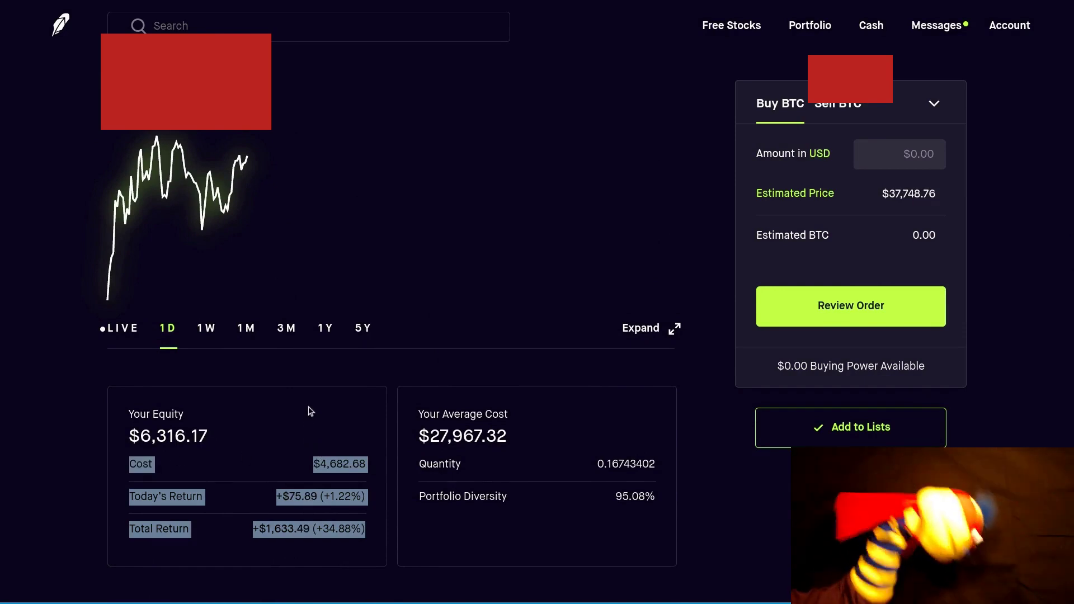
pyautogui.click(392, 362)
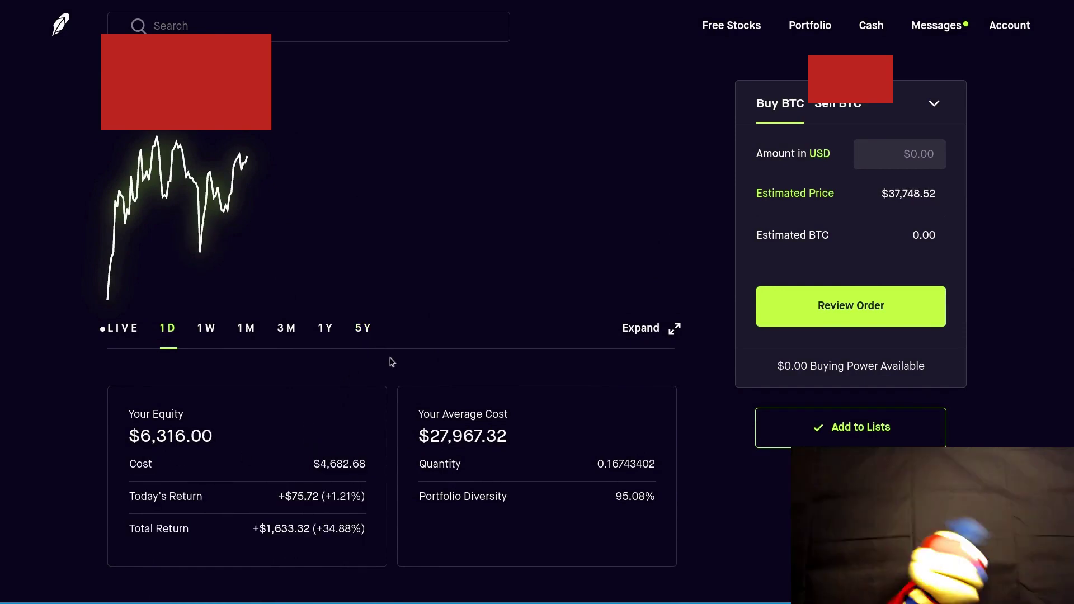
# - Go back to the portfolio home page, show the portfolio chart for all time, and check the overall gain
pyautogui.click(60, 25)
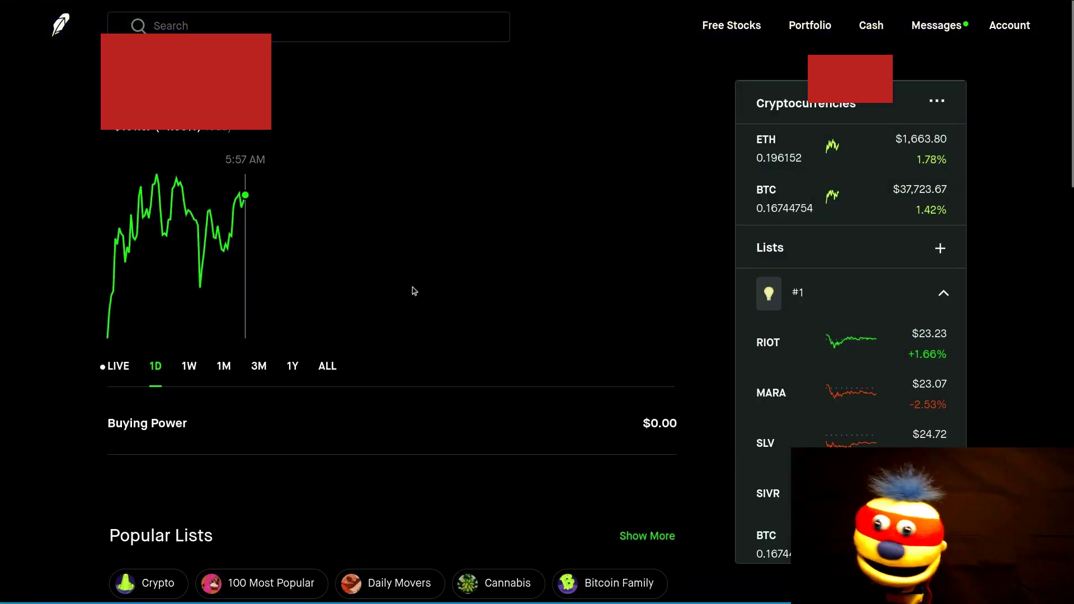
pyautogui.click(333, 369)
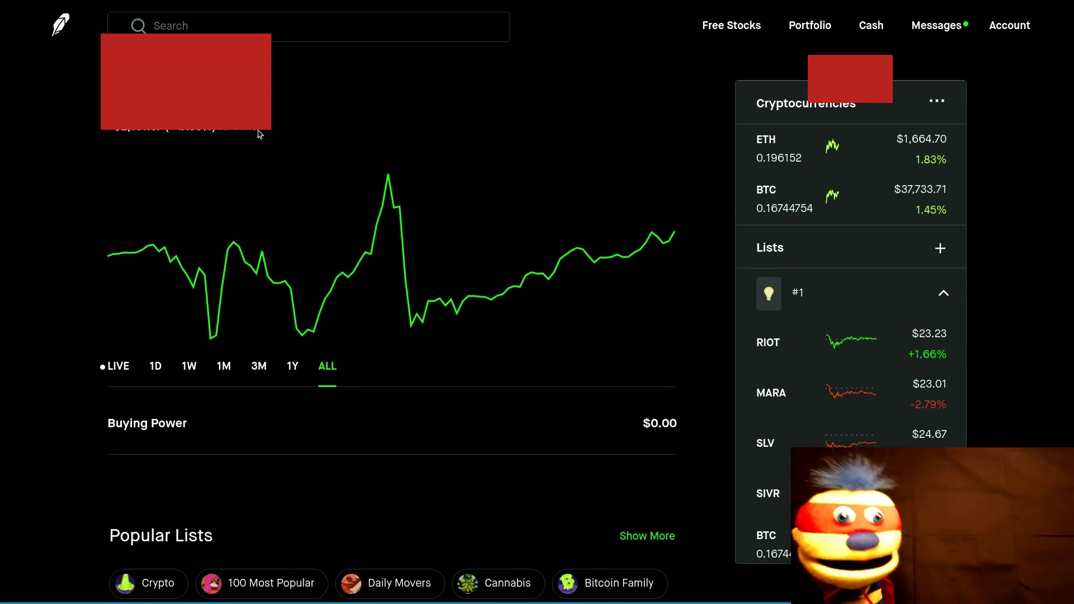
pyautogui.moveTo(89, 162); pyautogui.dragTo(256, 132)
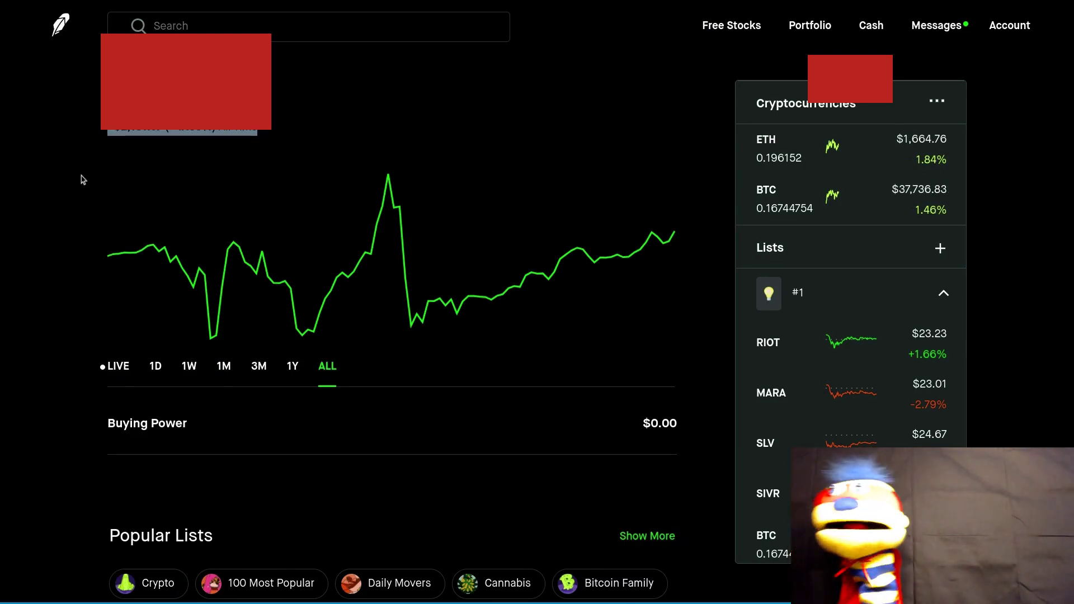
pyautogui.click(58, 201)
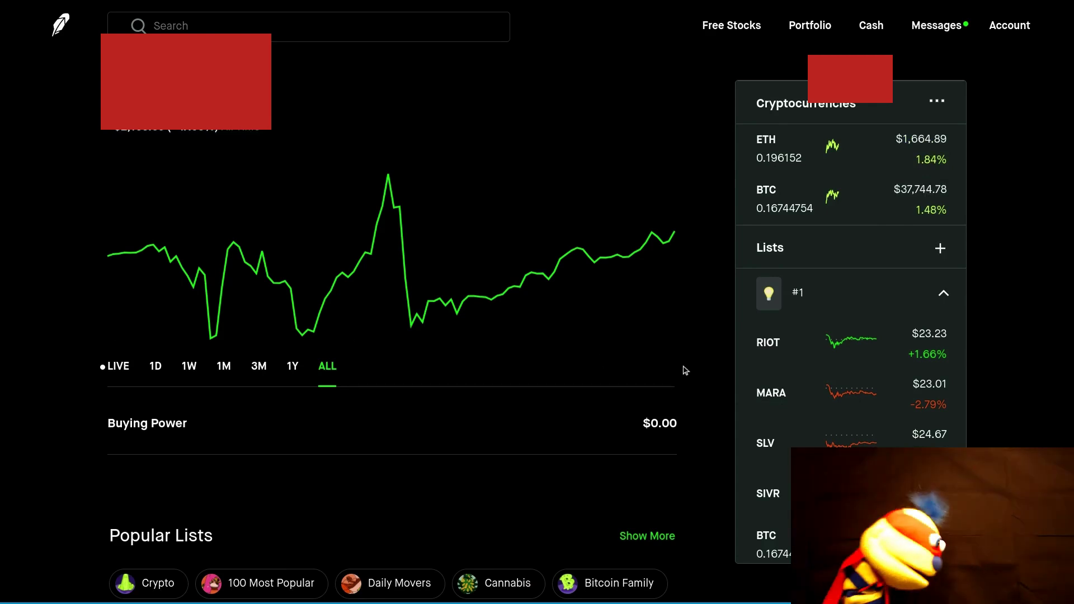
# - Look through the stocks in the #1 watchlist, comparing their prices and daily changes
pyautogui.scroll(-1, 940, 353)
pyautogui.scroll(-10, 859, 371)
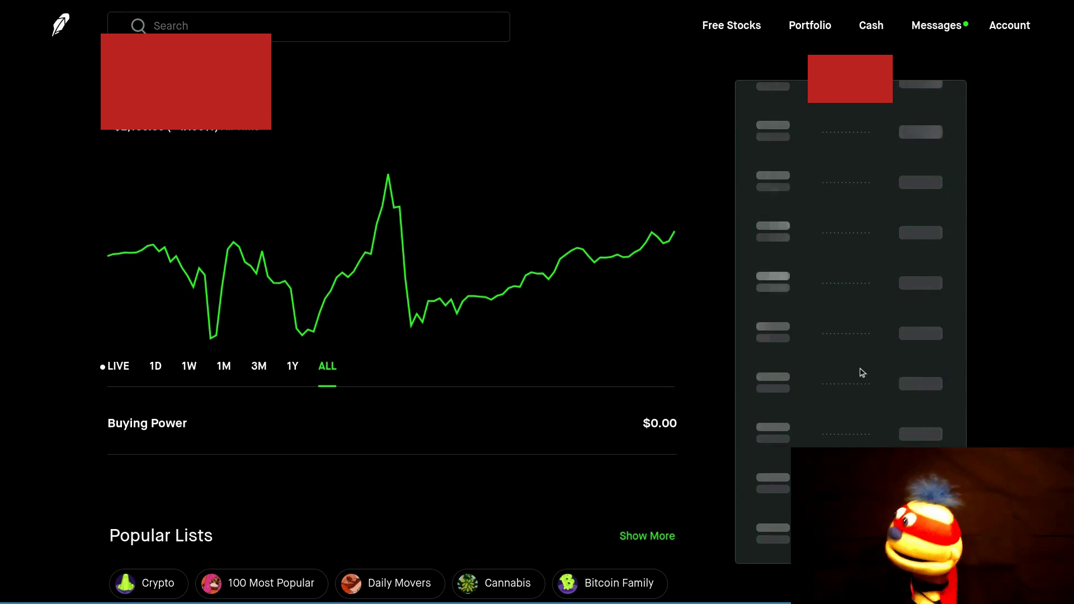
pyautogui.scroll(-8, 856, 371)
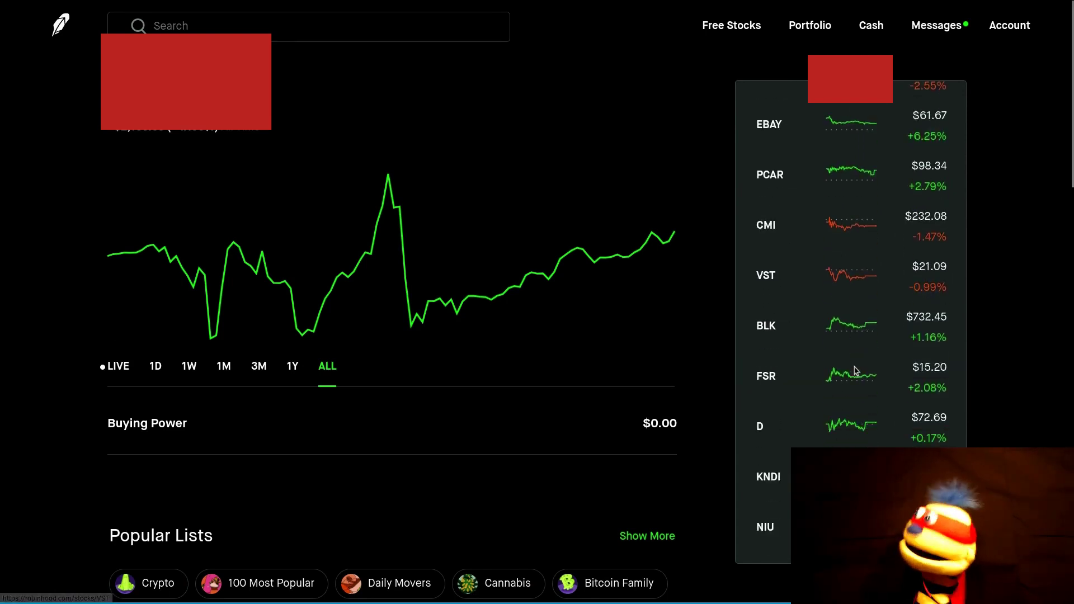
pyautogui.scroll(-3, 856, 370)
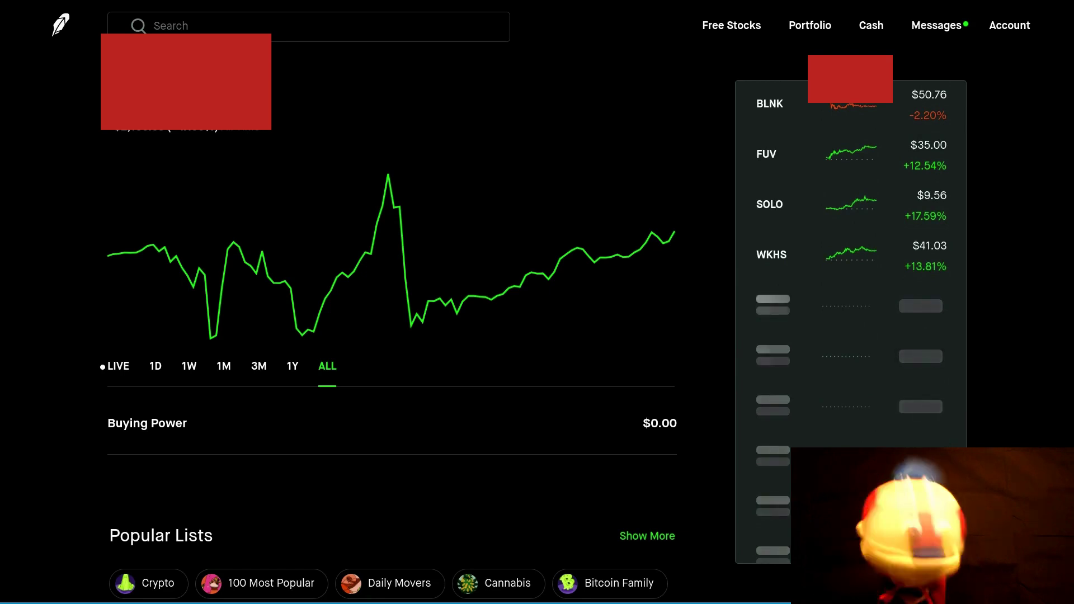
pyautogui.scroll(-6, 856, 371)
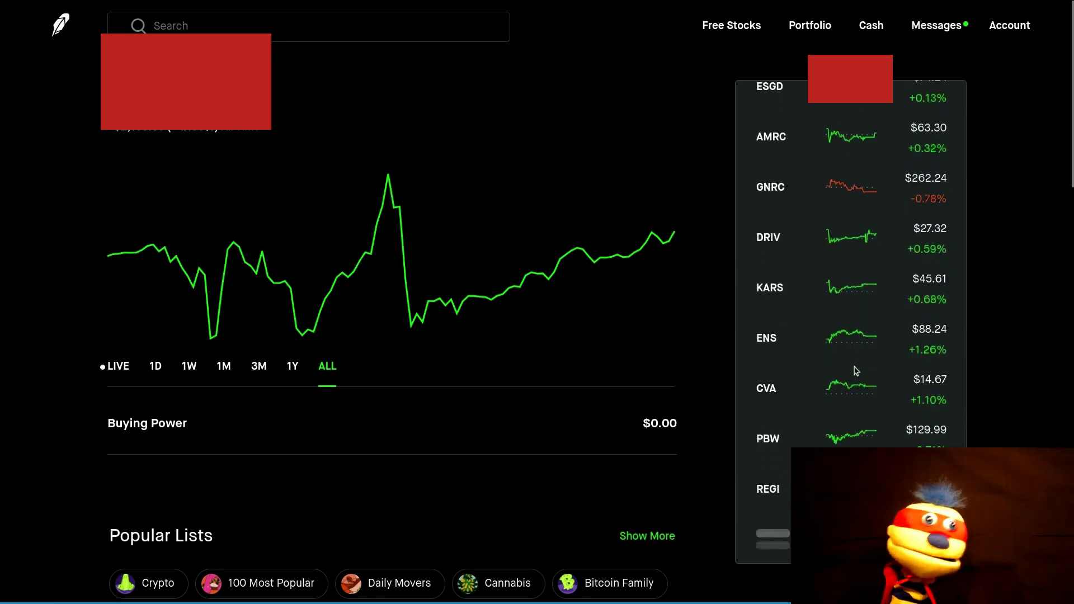
pyautogui.scroll(-2, 856, 371)
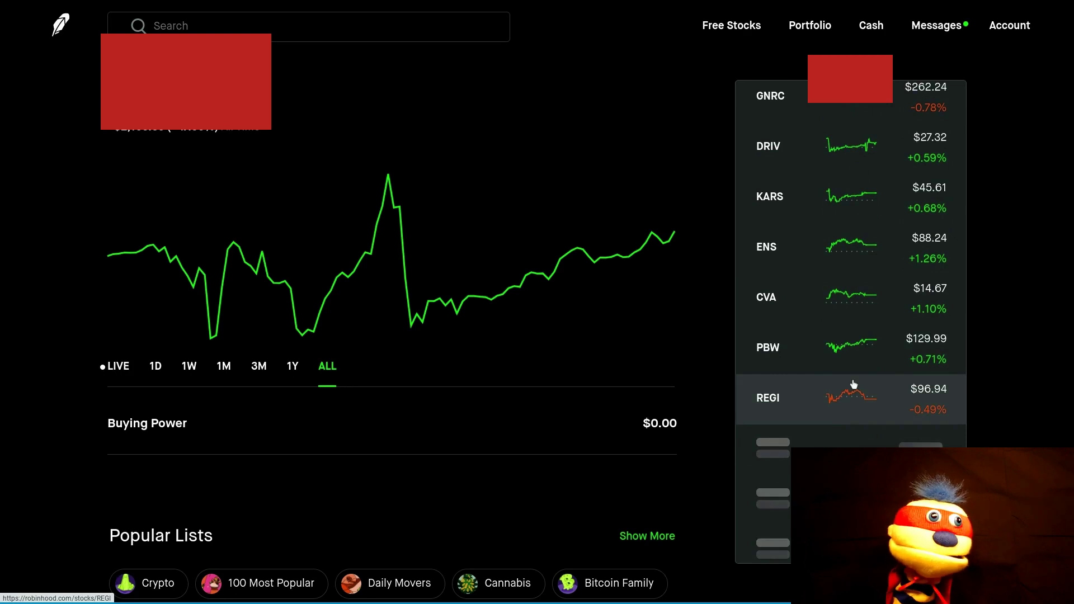
pyautogui.scroll(-6, 854, 384)
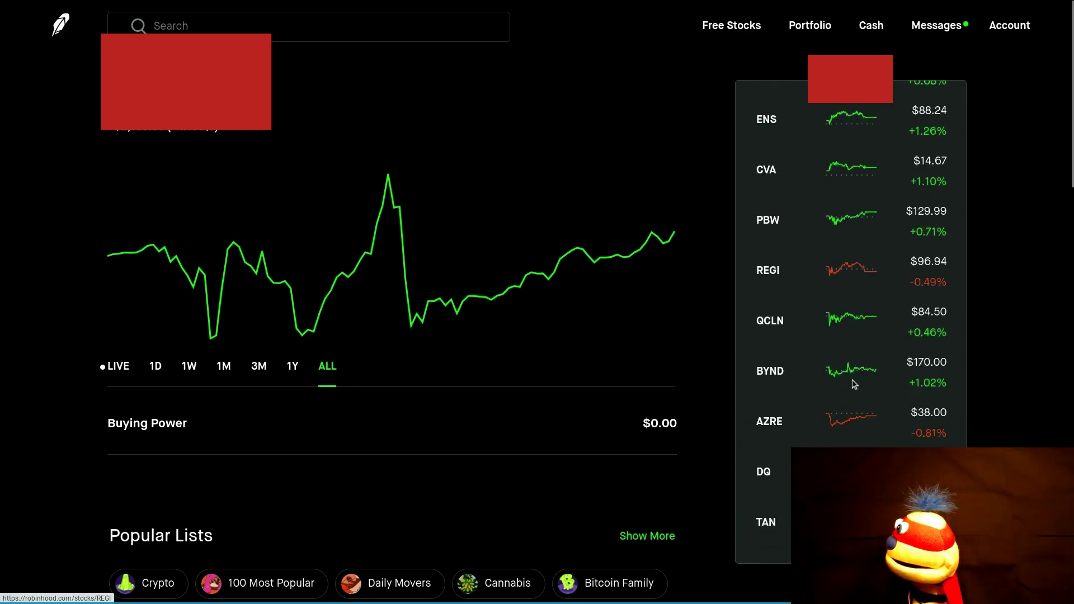
pyautogui.scroll(-6, 851, 431)
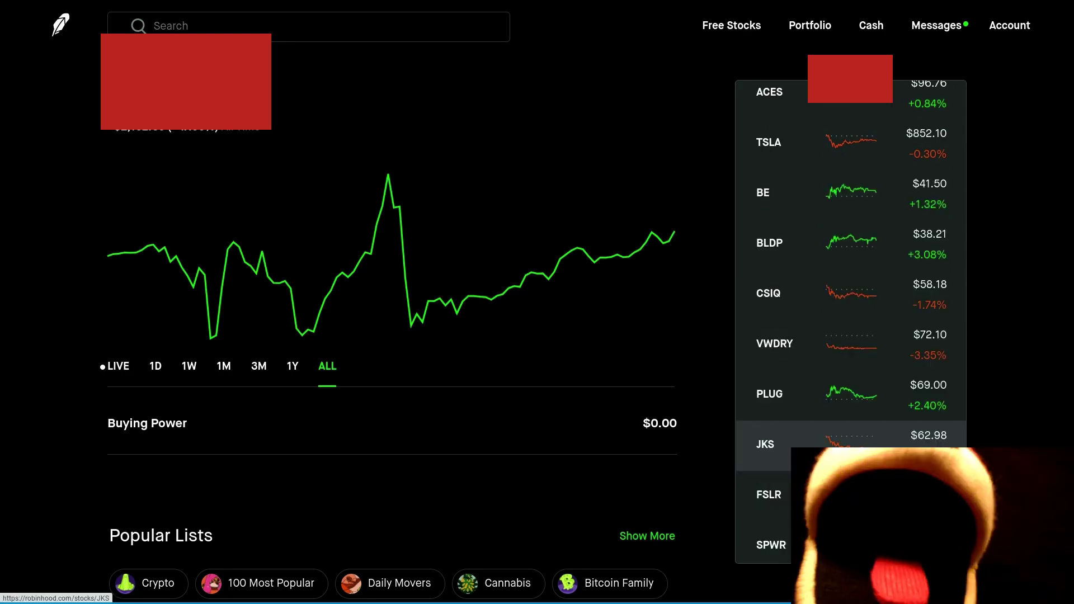
pyautogui.scroll(-4, 850, 432)
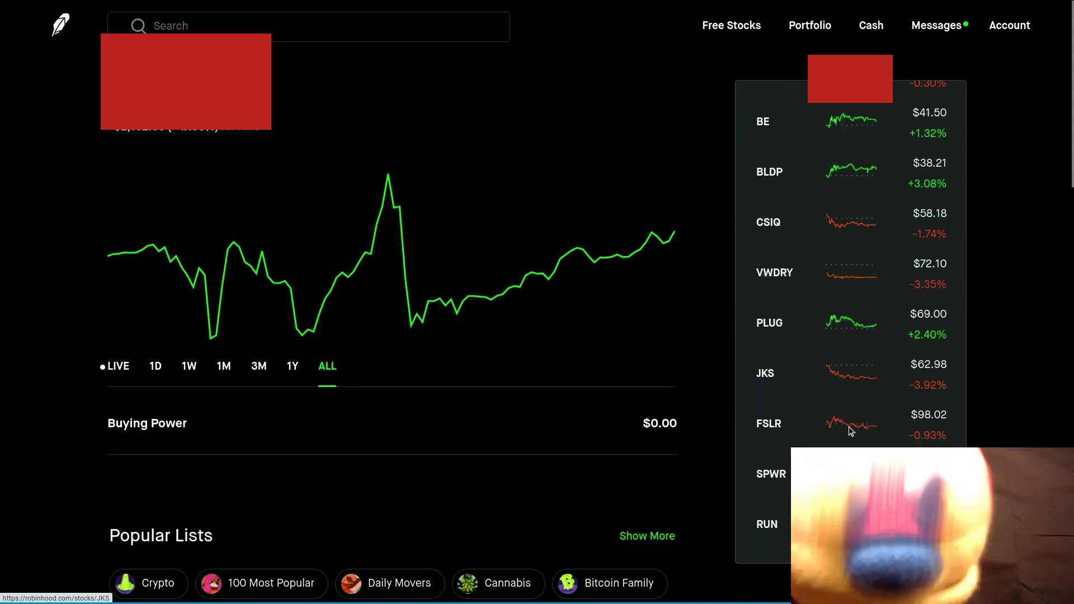